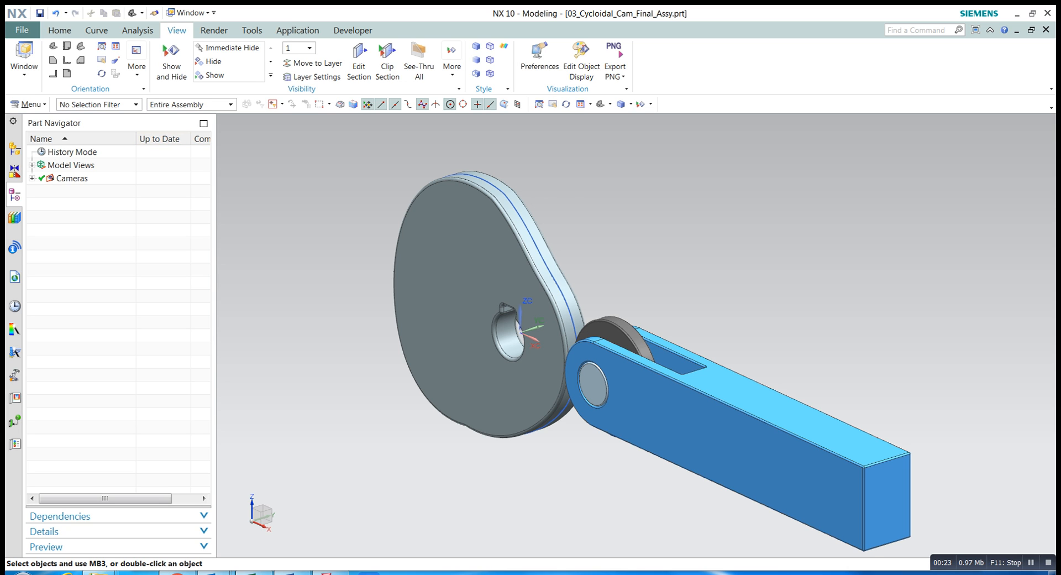
Step: Switch the cam assembly from Modeling to the Motion Simulation application
{"action": "left_click", "coordinate": [29, 105]}
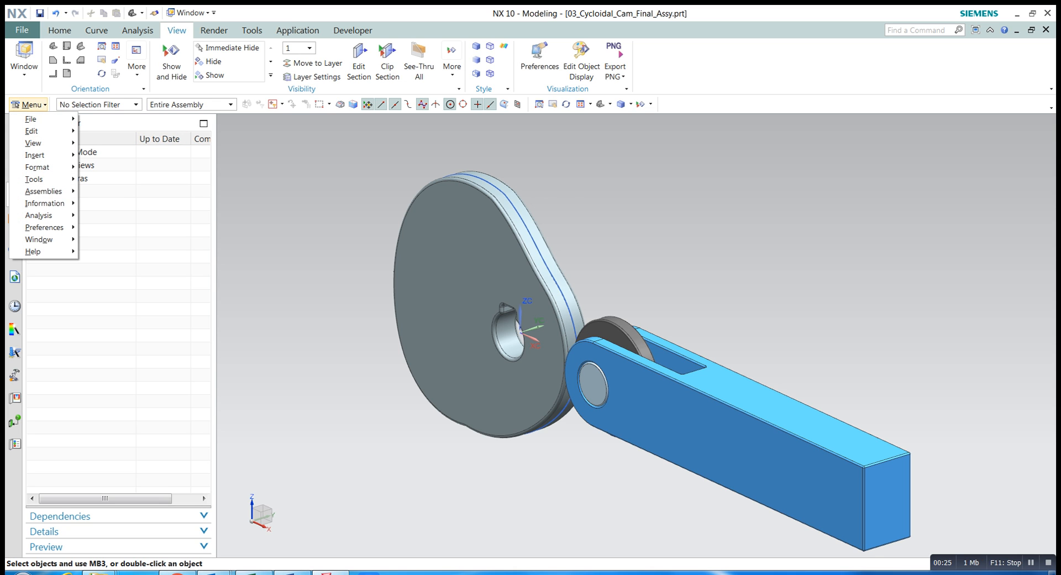
{"action": "left_click", "coordinate": [22, 31]}
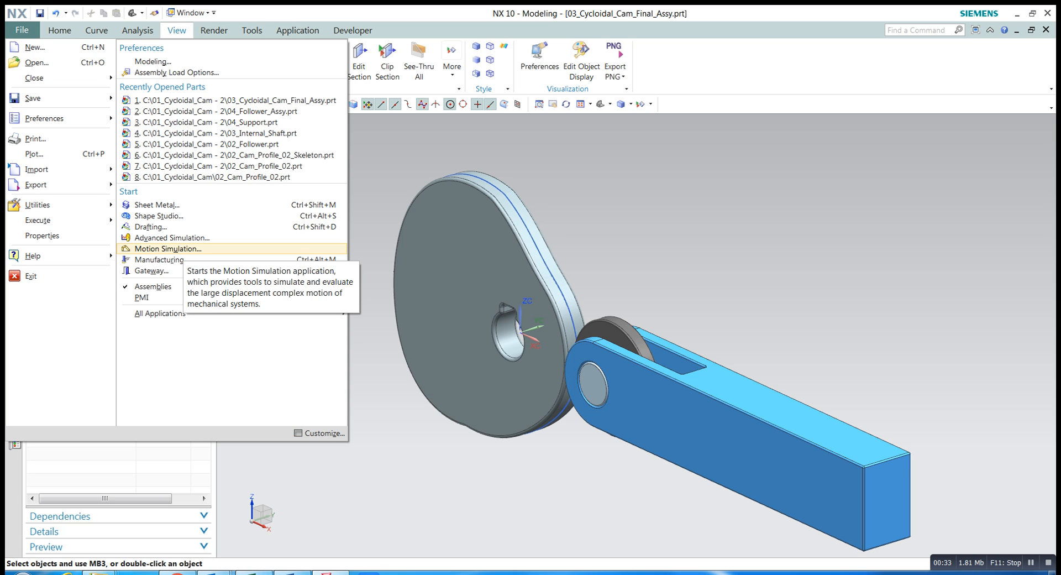
{"action": "left_click", "coordinate": [183, 250]}
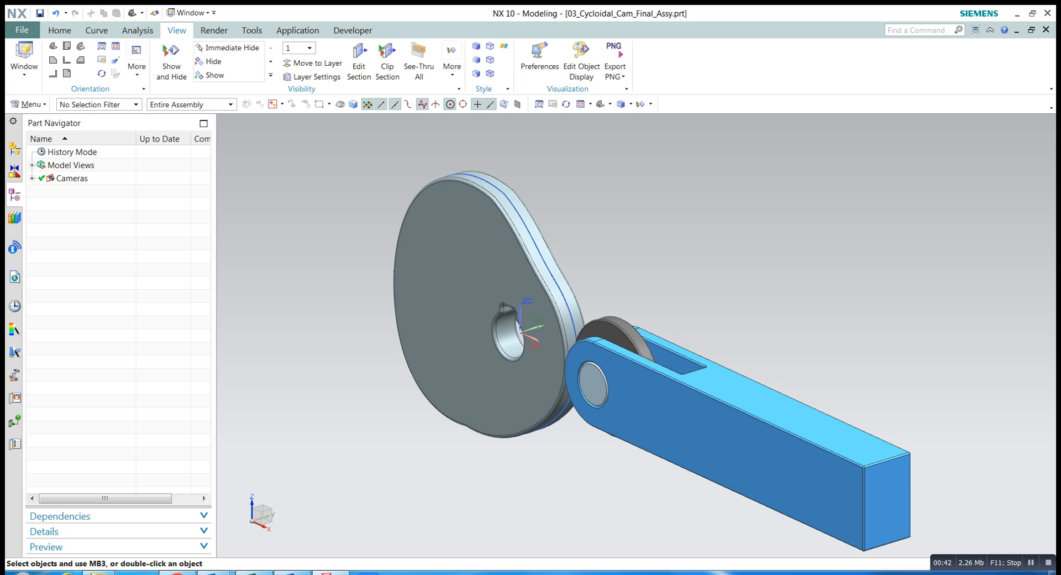
{"action": "key", "text": "ctrl+w"}
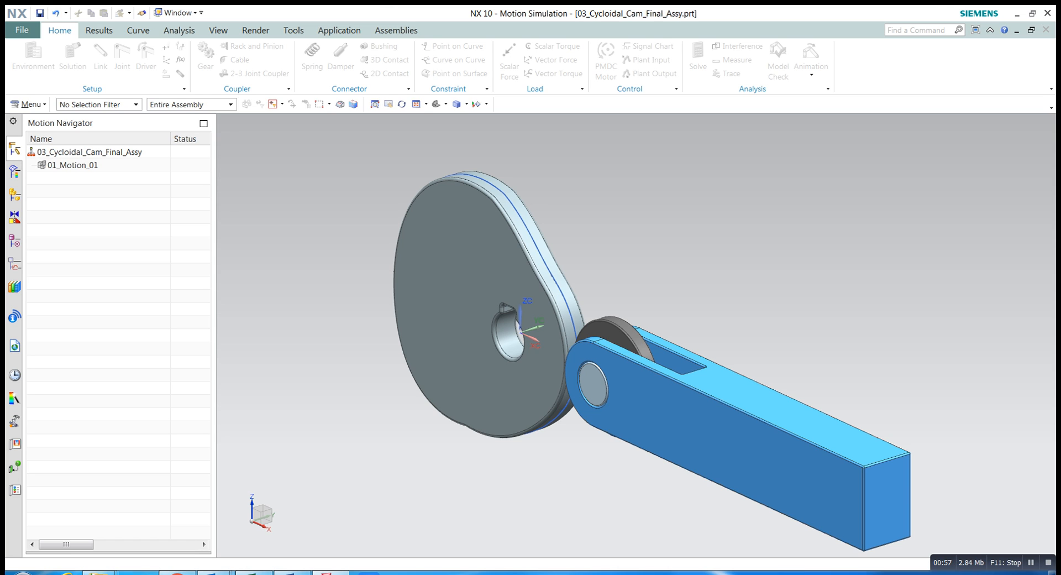
Step: Delete the existing 01_Motion_01 simulation from the 03_Cycloidal_Cam_Final_Assy assembly
{"action": "left_click", "coordinate": [72, 166]}
{"action": "right_click", "coordinate": [83, 166]}
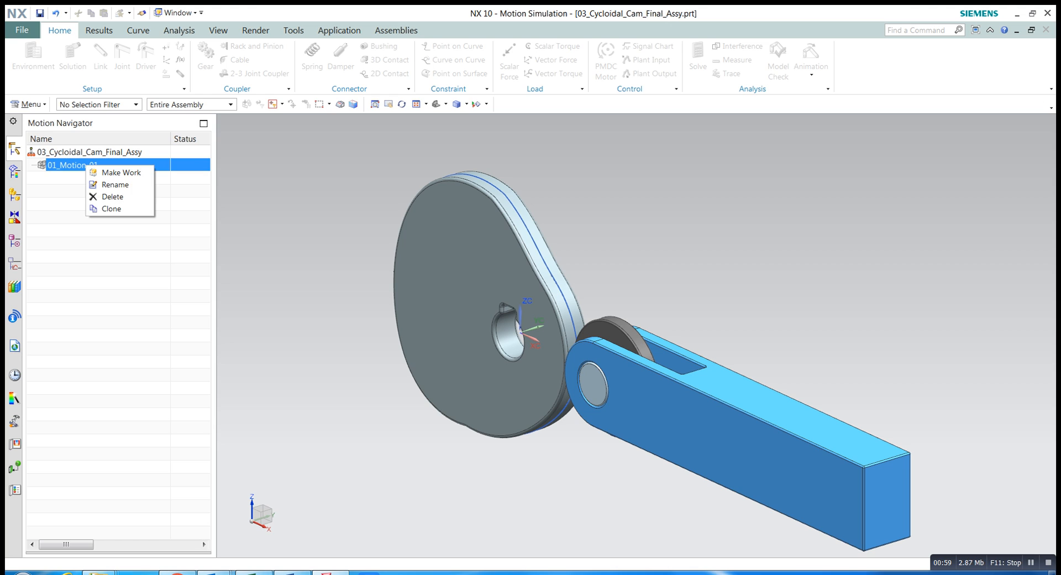
{"action": "left_click", "coordinate": [107, 197]}
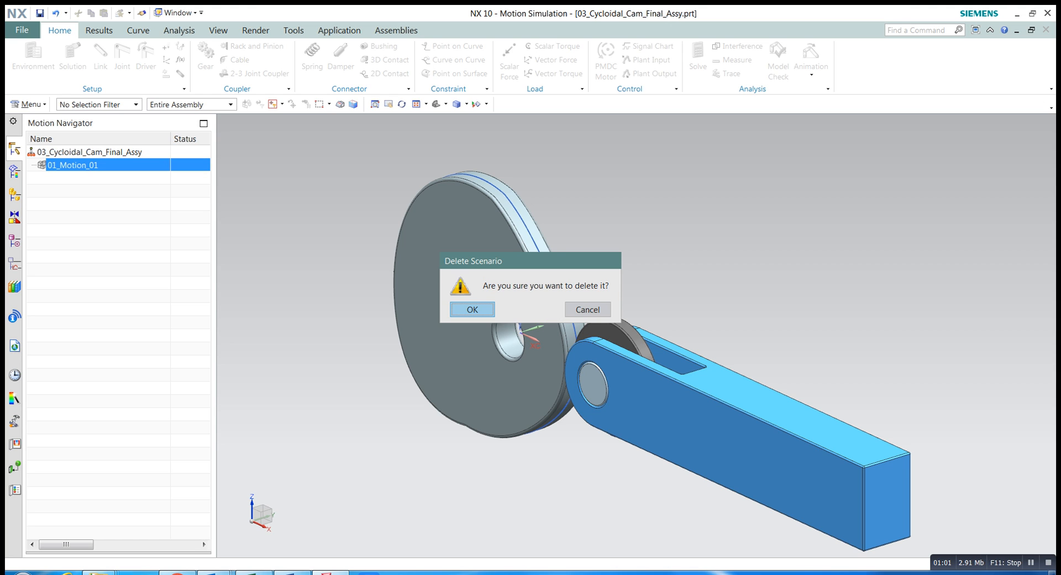
{"action": "key", "text": "Return"}
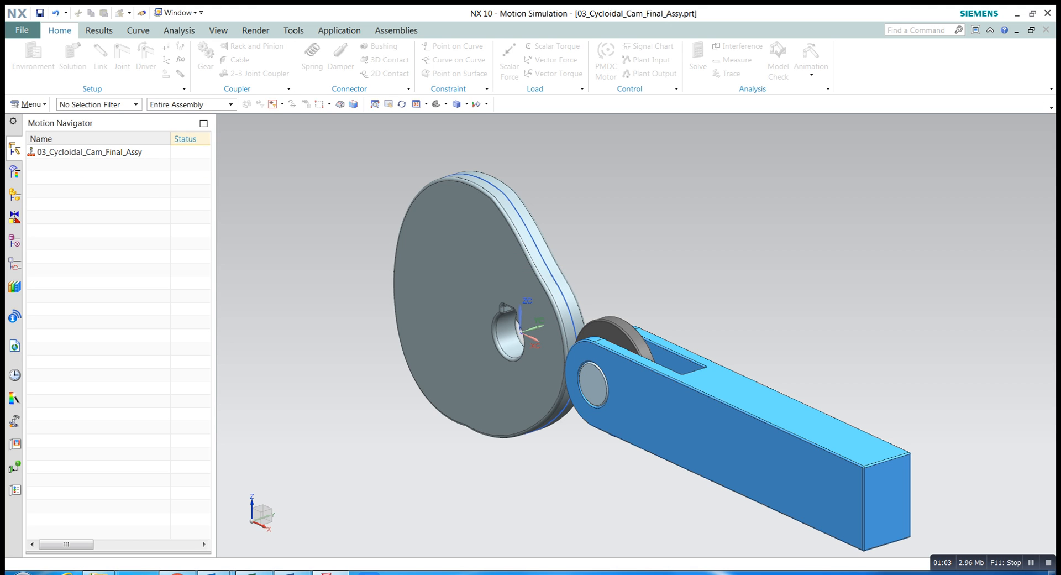
Step: Create a new Dynamics simulation named 01_Motion_01 under 03_Cycloidal_Cam_Final_Assy
{"action": "left_click", "coordinate": [89, 152]}
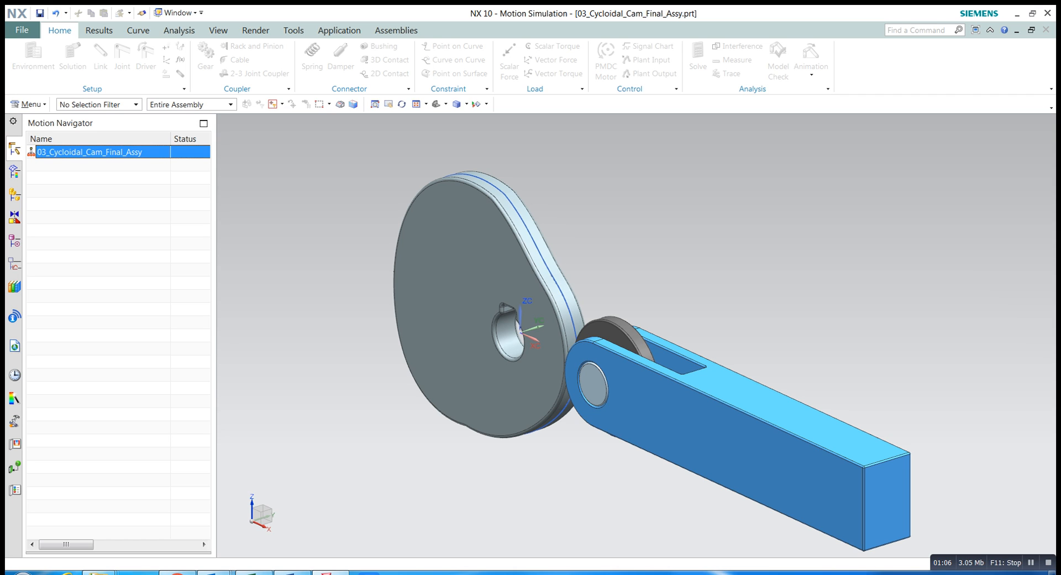
{"action": "right_click", "coordinate": [89, 155]}
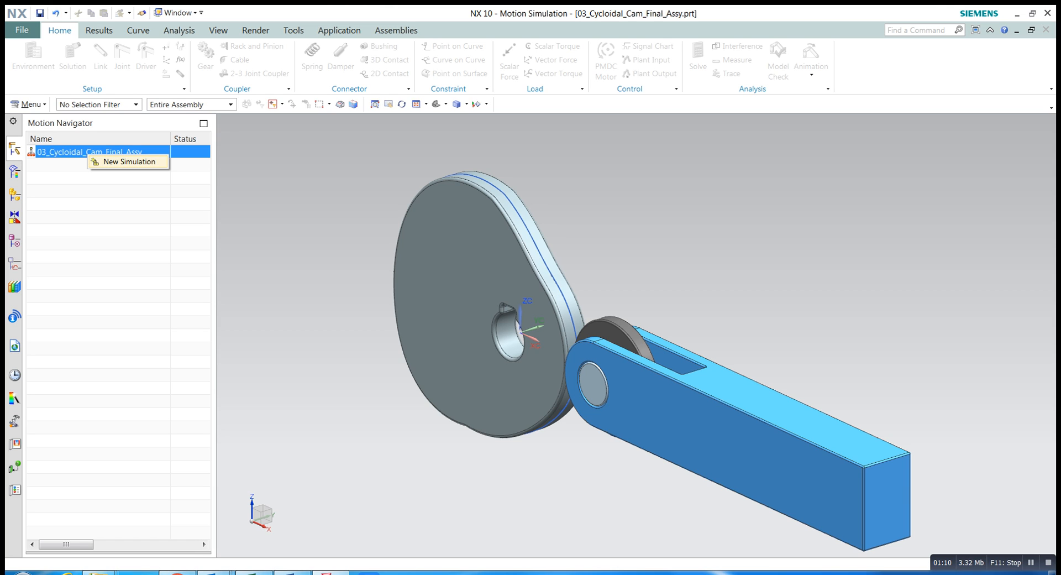
{"action": "left_click", "coordinate": [129, 162]}
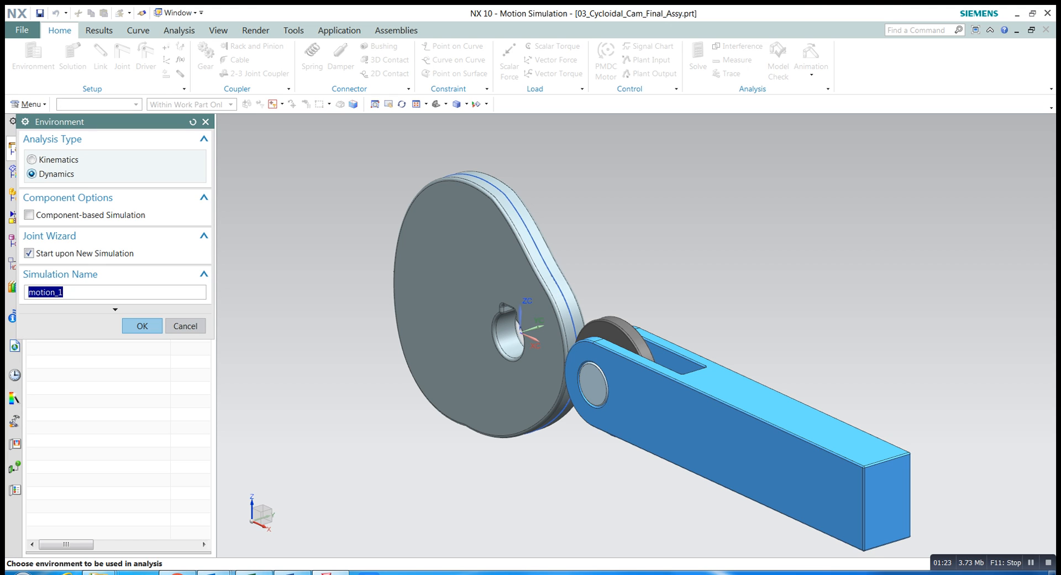
{"action": "type", "text": "01_Motion_01"}
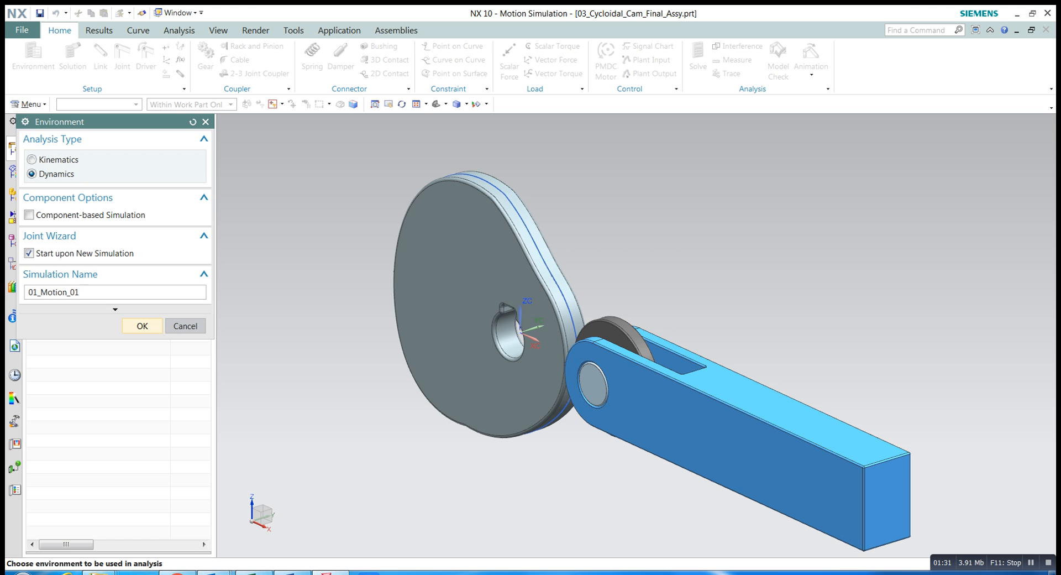
{"action": "left_click", "coordinate": [142, 325]}
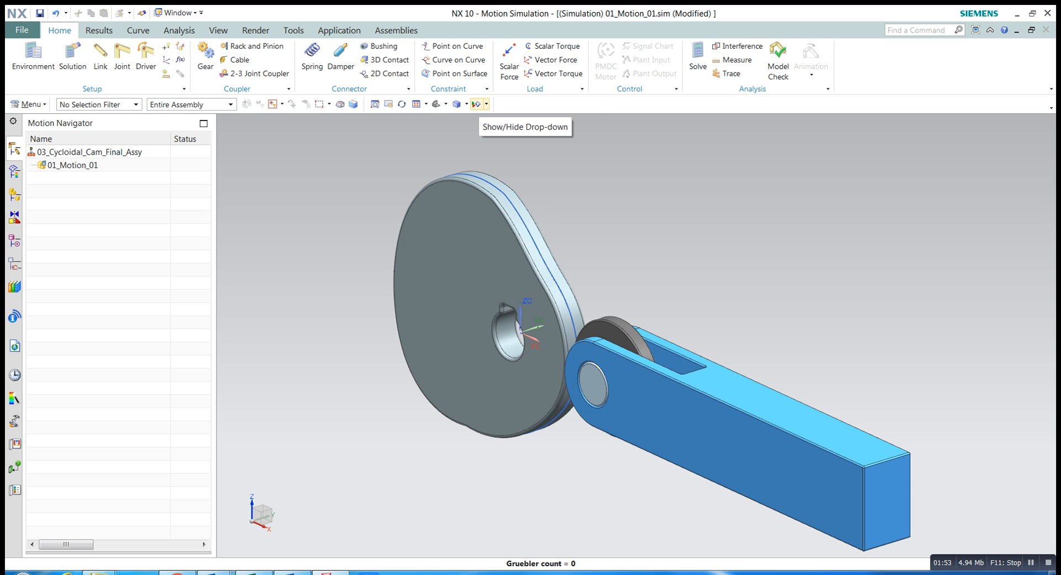
Step: Hide all solid bodies so that only the skeleton curves of the cam and follower are displayed
{"action": "left_click", "coordinate": [476, 104]}
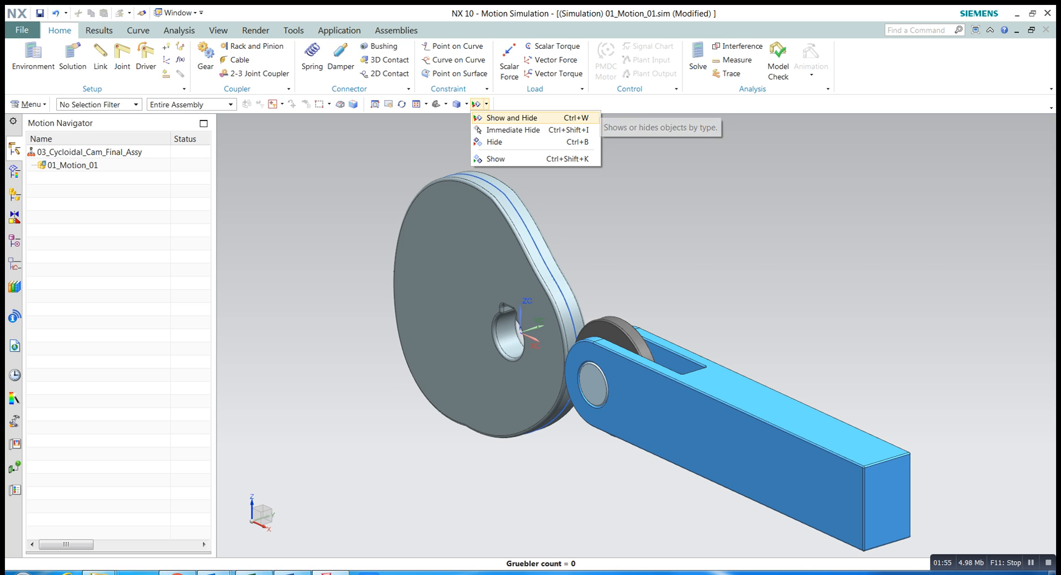
{"action": "left_click", "coordinate": [511, 118]}
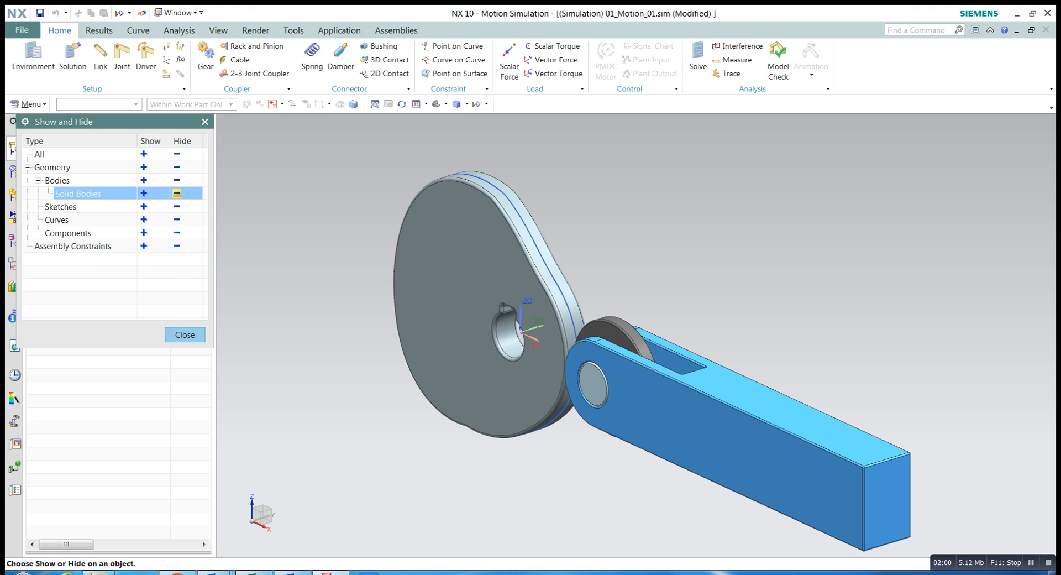
{"action": "left_click", "coordinate": [176, 194]}
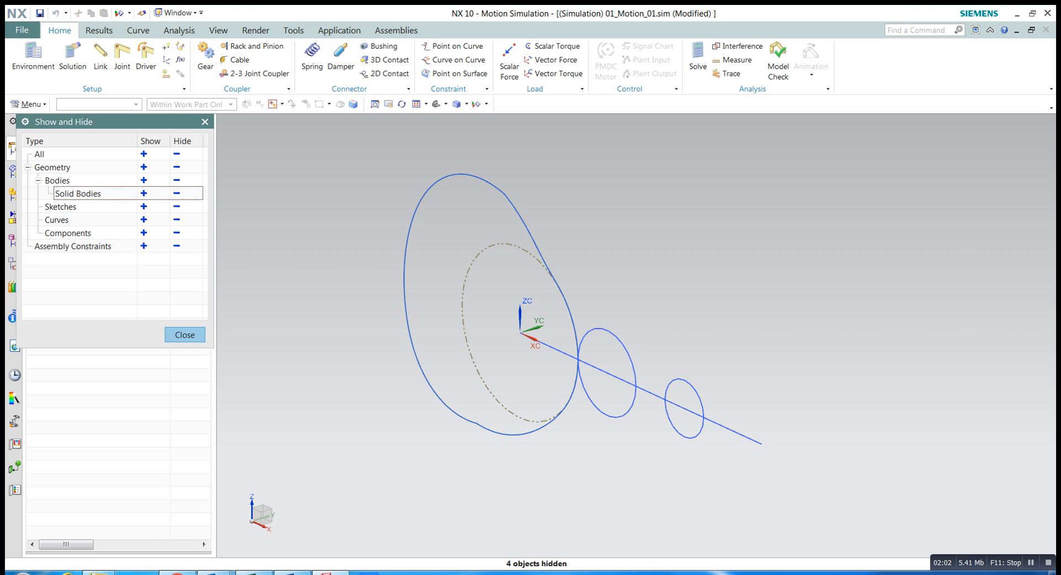
{"action": "left_click", "coordinate": [184, 335]}
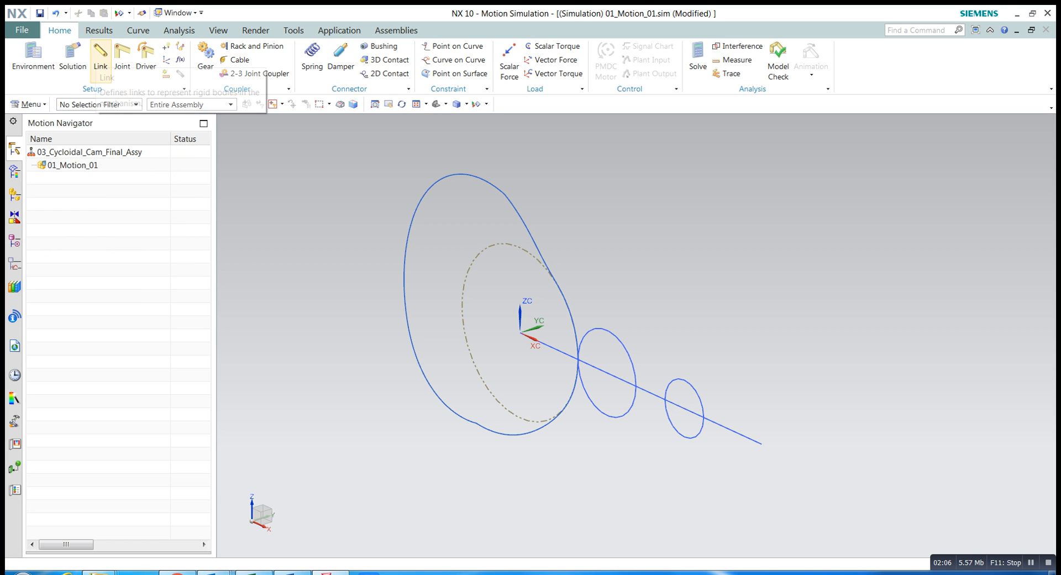
Step: Start a new link from the cam profile spline and the dashed reference arc inside it
{"action": "left_click", "coordinate": [99, 56]}
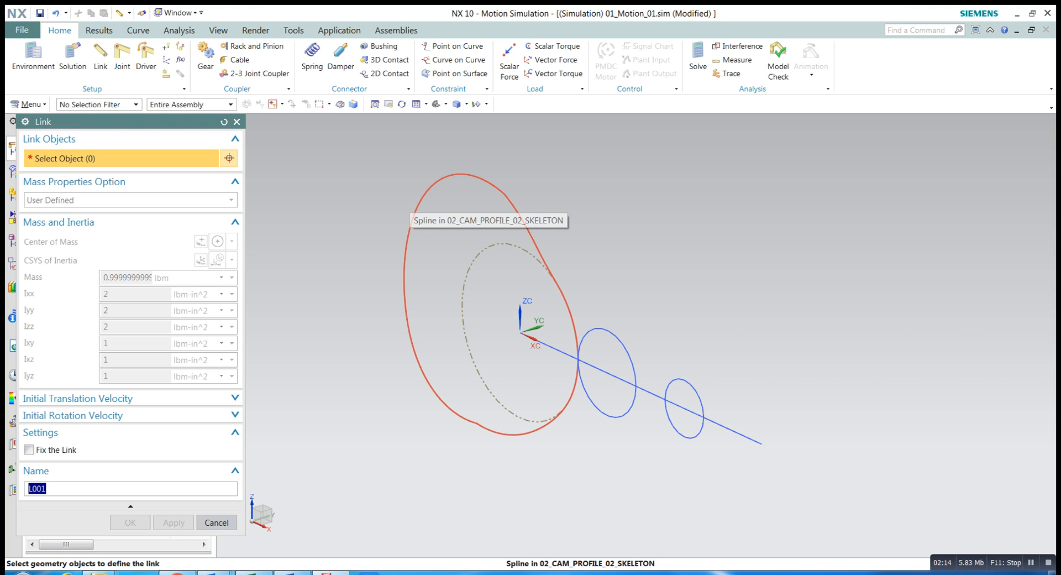
{"action": "left_click", "coordinate": [411, 211]}
{"action": "left_click", "coordinate": [471, 264]}
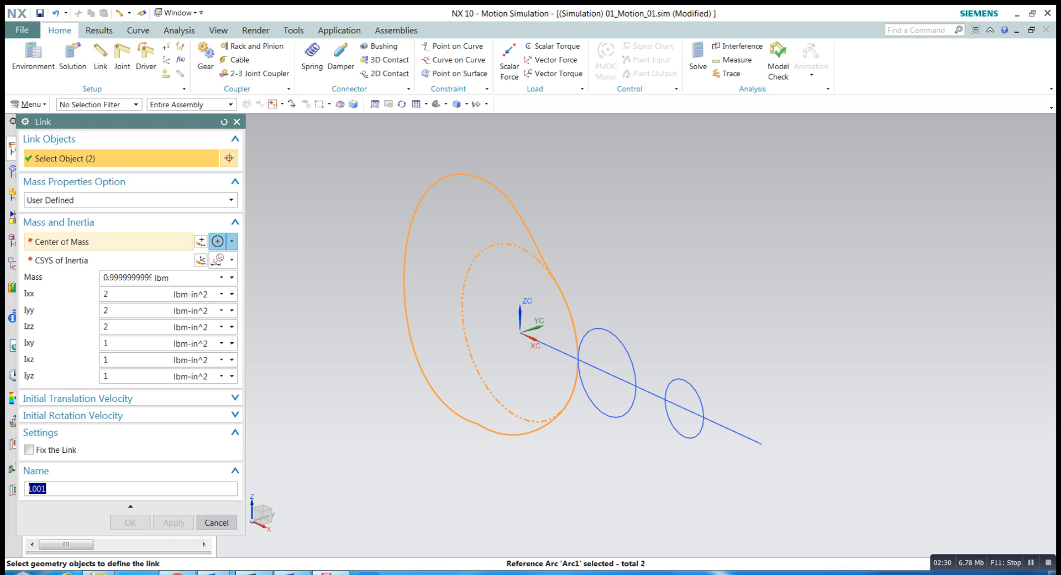
Step: Set the cam link's center of mass to the reference arc's center and its CSYS of inertia to the CSYS of that arc
{"action": "left_click", "coordinate": [218, 242]}
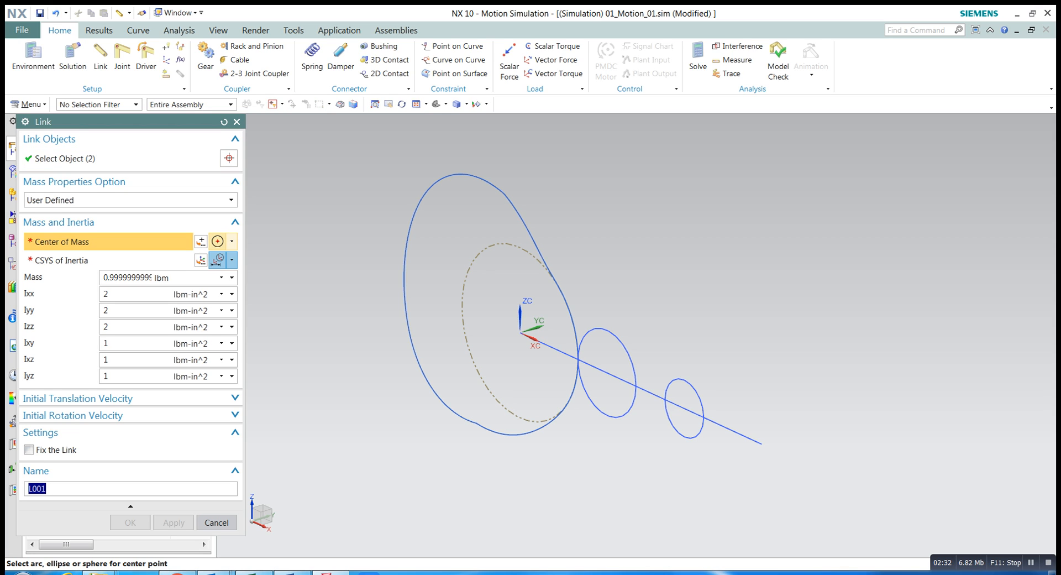
{"action": "left_click", "coordinate": [232, 242]}
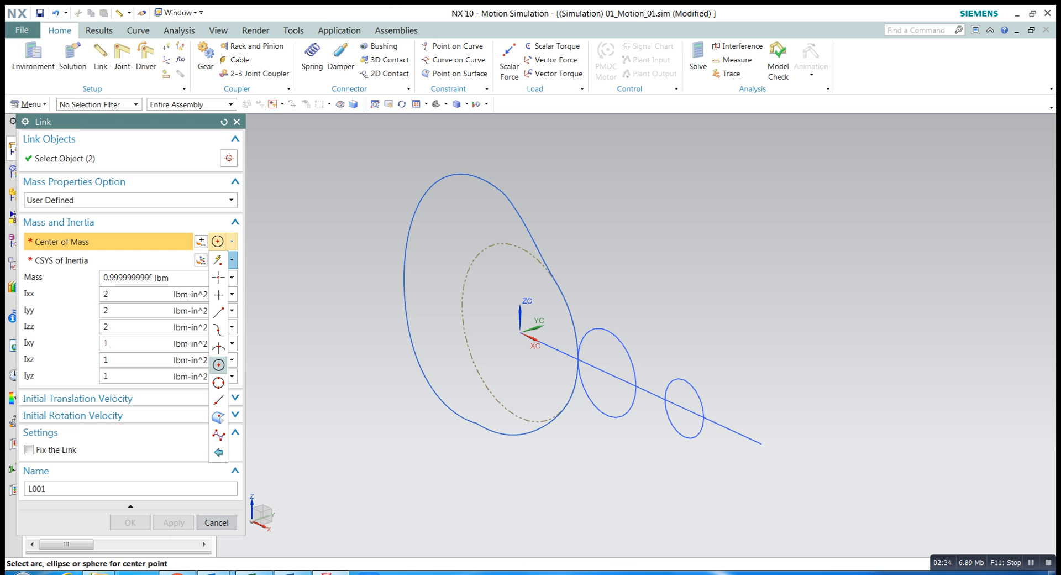
{"action": "left_click", "coordinate": [218, 365]}
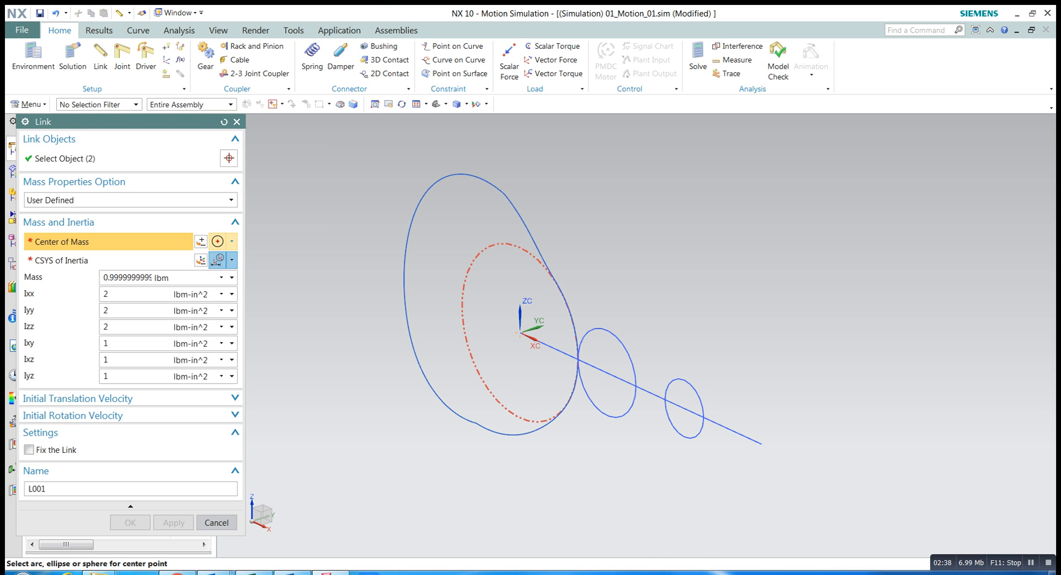
{"action": "left_click", "coordinate": [466, 266]}
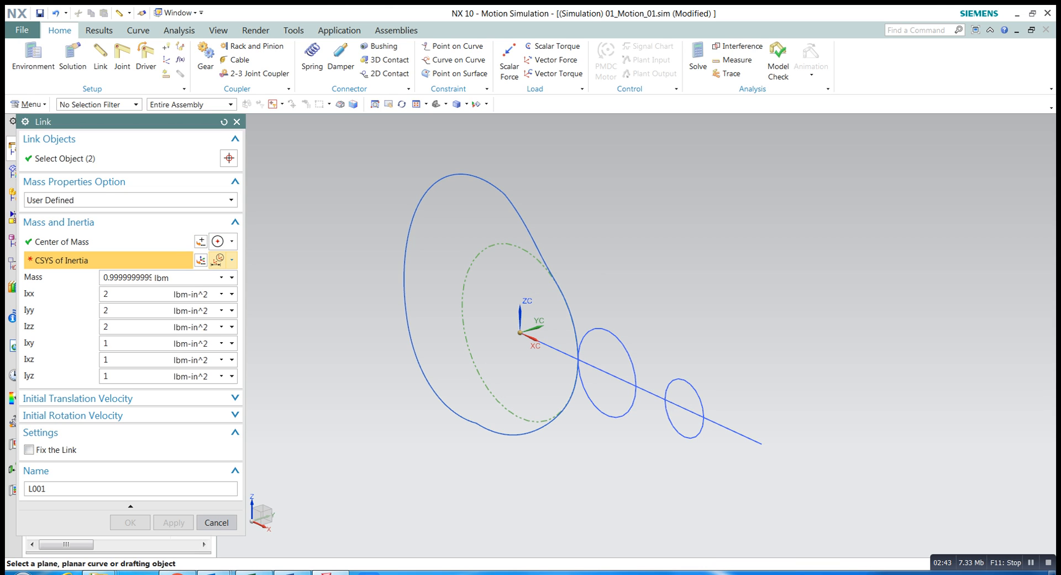
{"action": "left_click", "coordinate": [231, 260]}
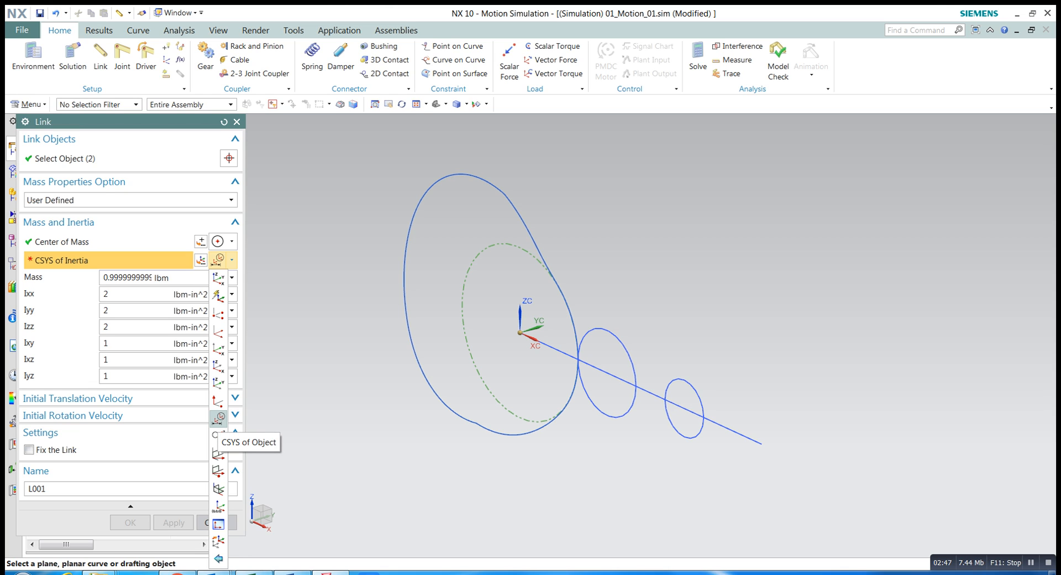
{"action": "left_click", "coordinate": [219, 418]}
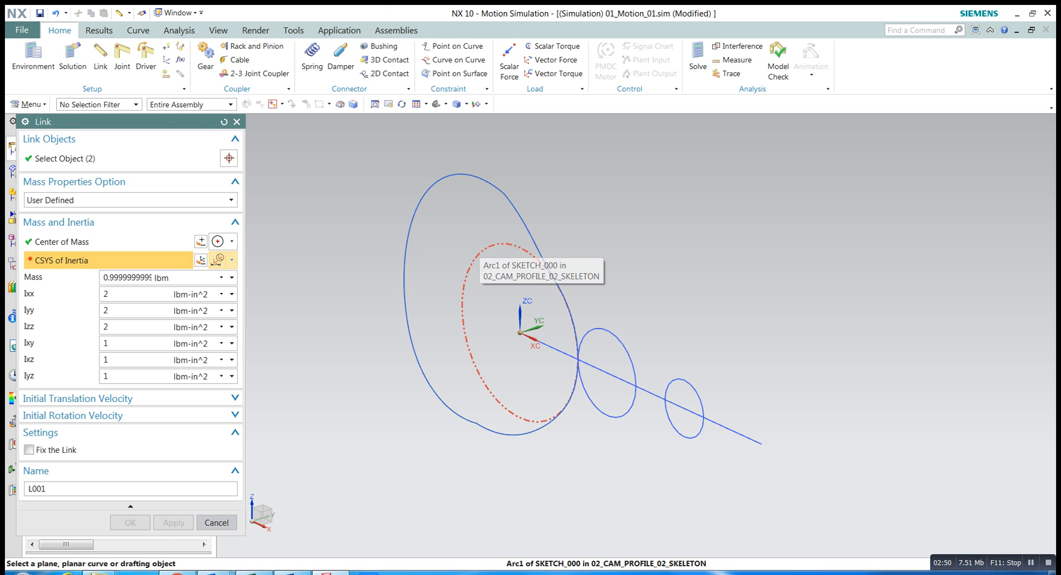
{"action": "left_click", "coordinate": [471, 257]}
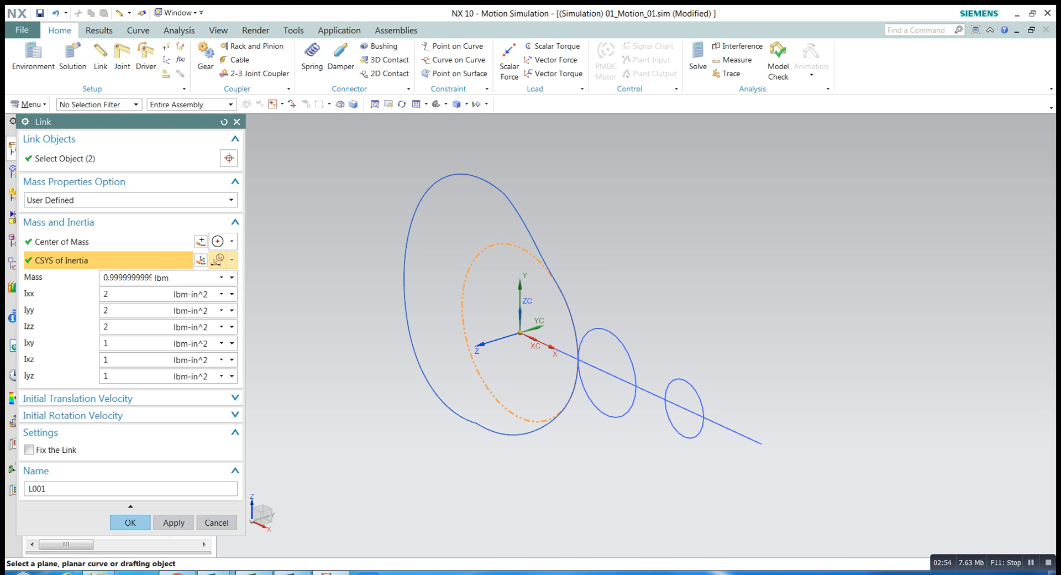
Step: Set the cam link's mass to 1 lbm and create the link with the name 01_Cam_01
{"action": "double_click", "coordinate": [127, 277]}
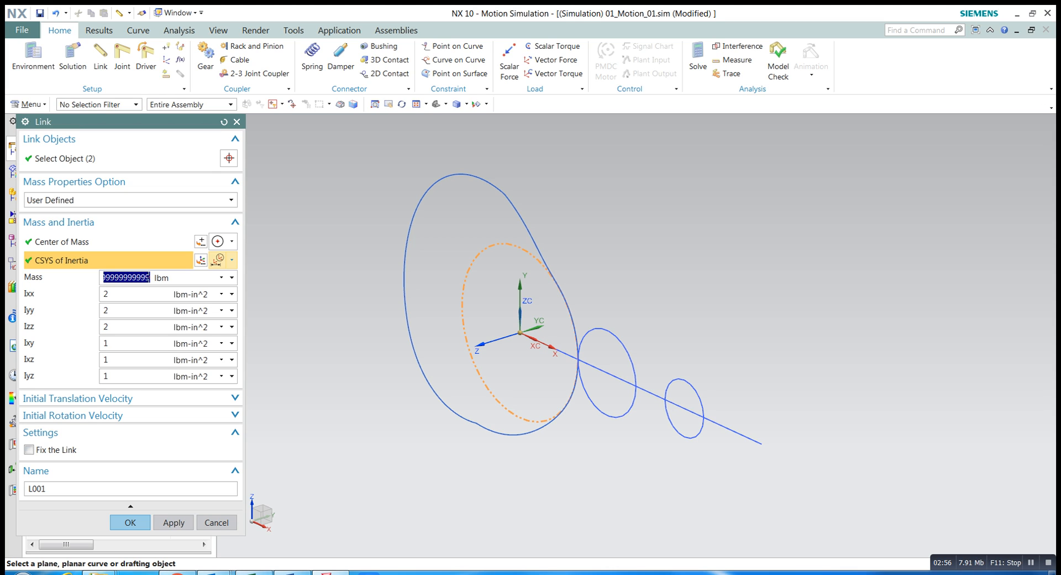
{"action": "type", "text": "1"}
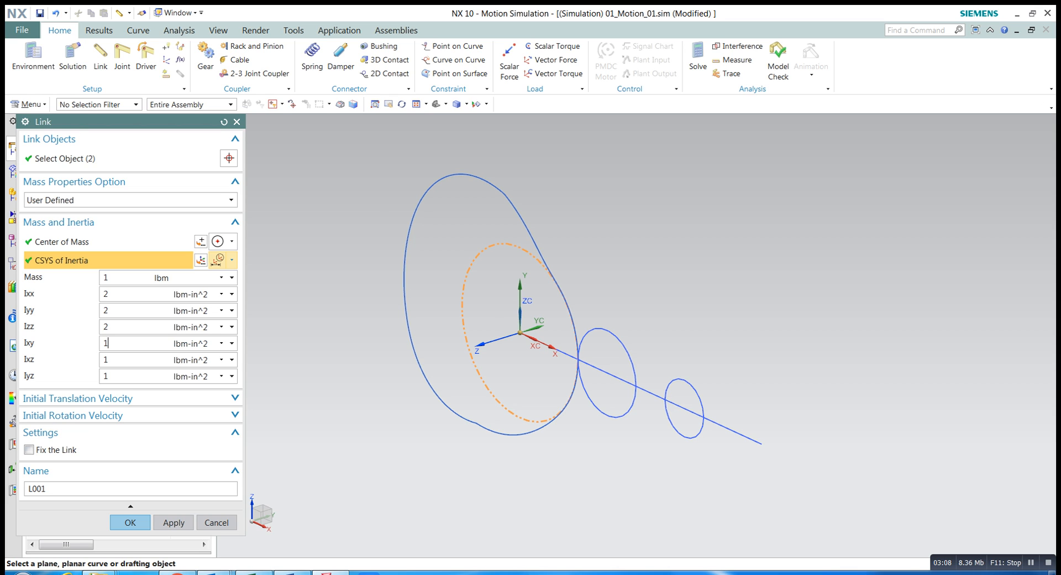
{"action": "scroll", "coordinate": [304, 242], "scroll_direction": "down", "scroll_amount": 2}
{"action": "scroll", "coordinate": [329, 263], "scroll_direction": "up", "scroll_amount": 2}
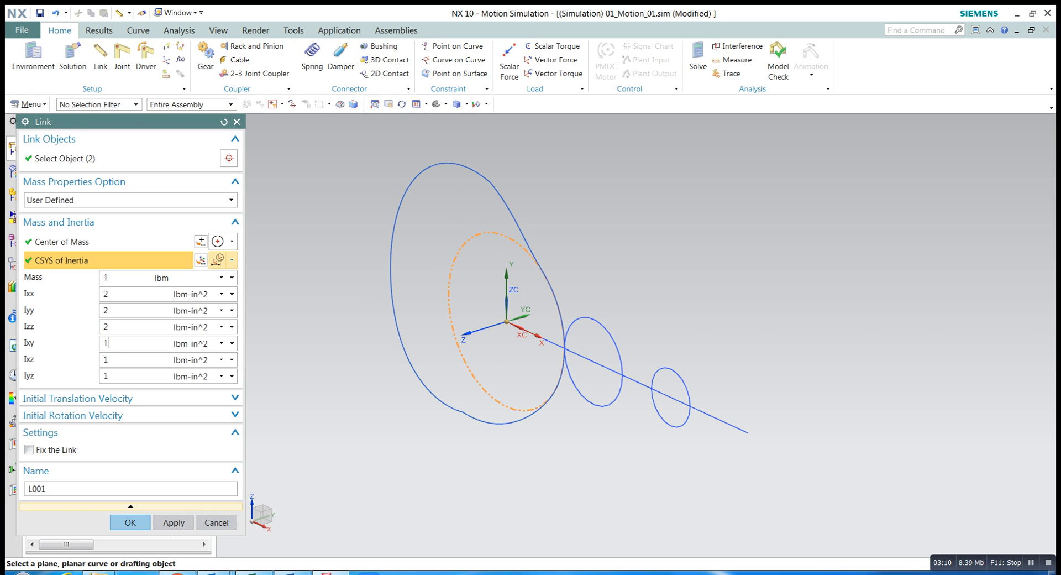
{"action": "left_click_drag", "start_coordinate": [48, 489], "coordinate": [27, 489]}
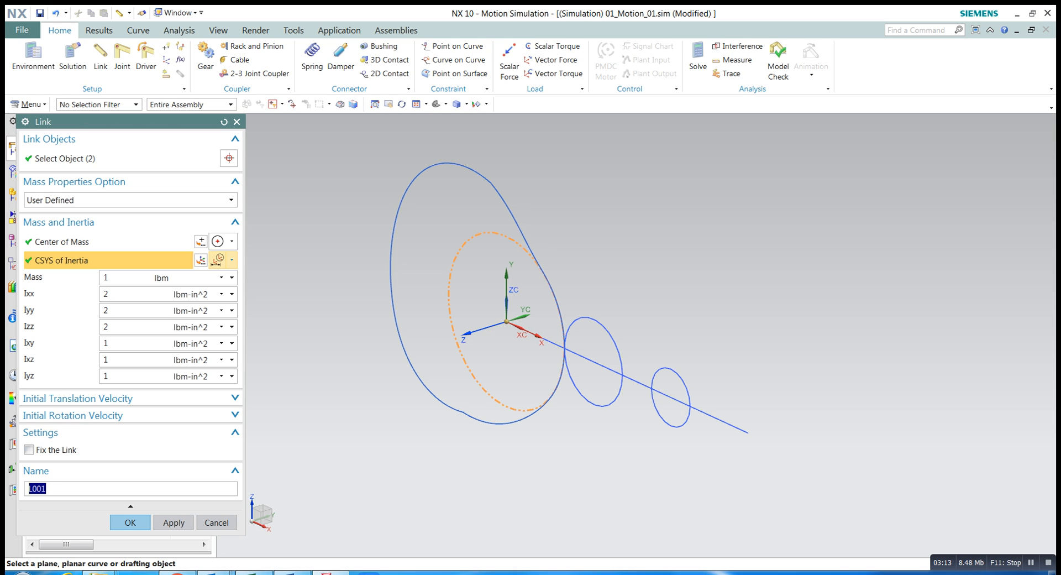
{"action": "type", "text": "01_Ca"}
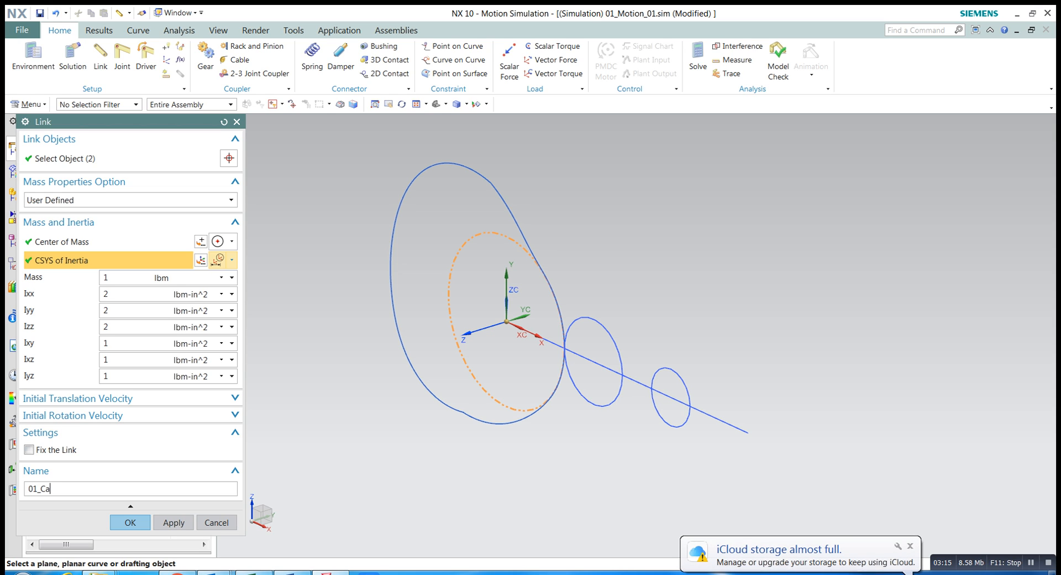
{"action": "type", "text": "m_01"}
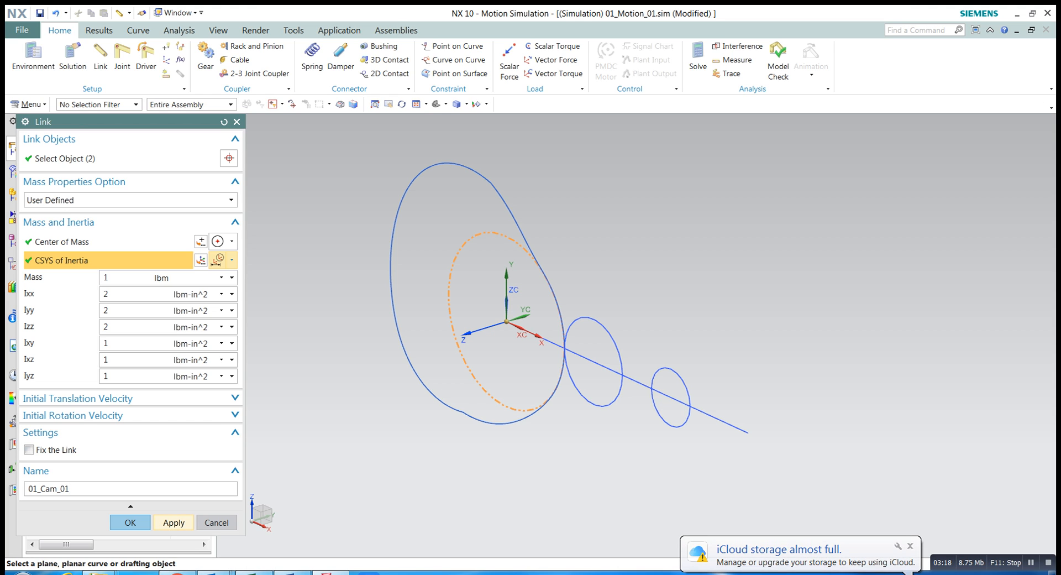
{"action": "left_click", "coordinate": [173, 522]}
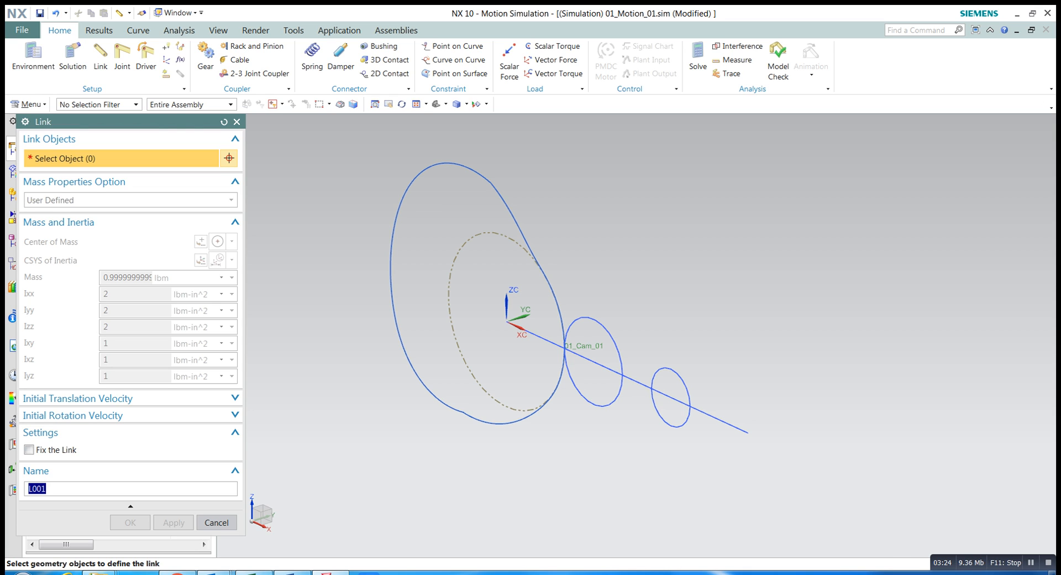
Step: Select the two follower circles and the line running through them as the objects of a second link
{"action": "left_click", "coordinate": [577, 329]}
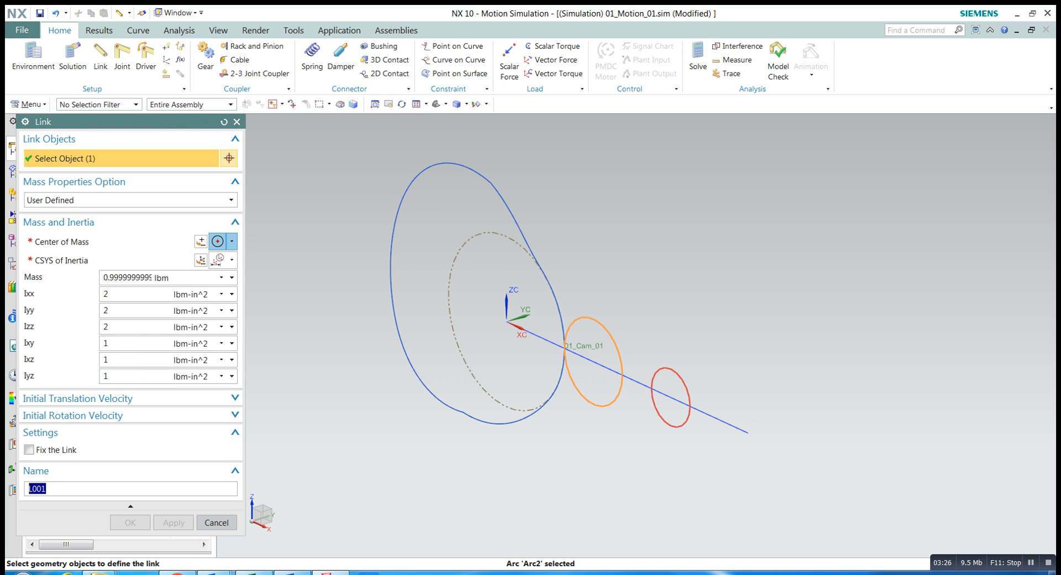
{"action": "left_click", "coordinate": [652, 389]}
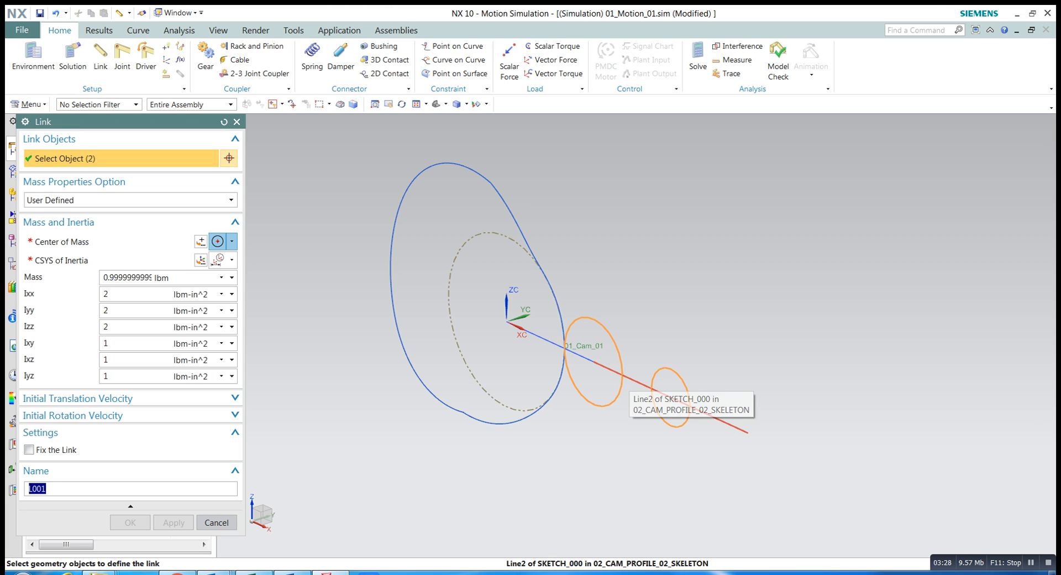
{"action": "left_click", "coordinate": [653, 389]}
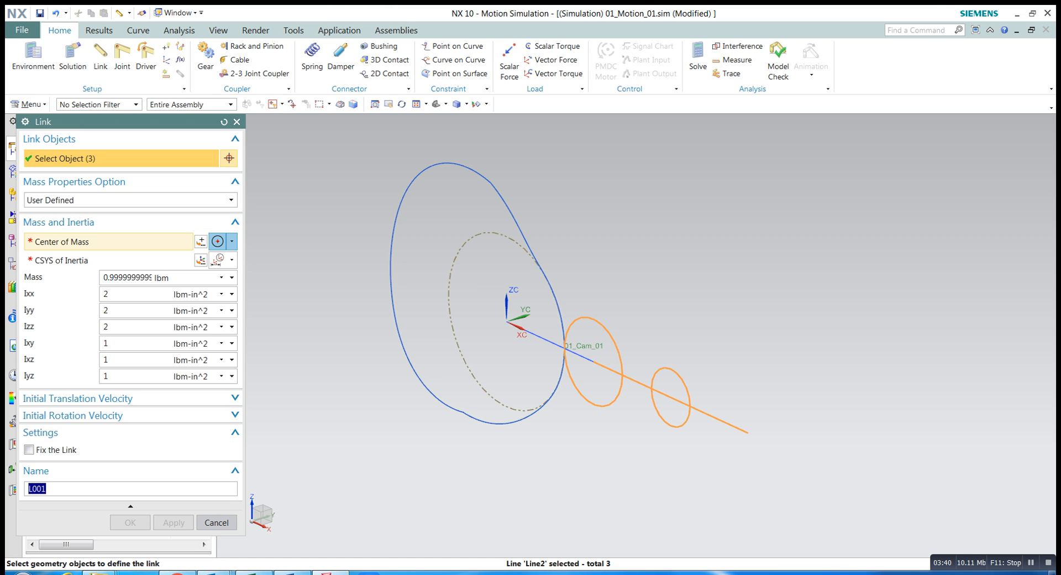
Step: Set the follower link's center of mass to the larger circle's center and its CSYS of inertia to the CSYS of that circle
{"action": "left_click", "coordinate": [218, 241]}
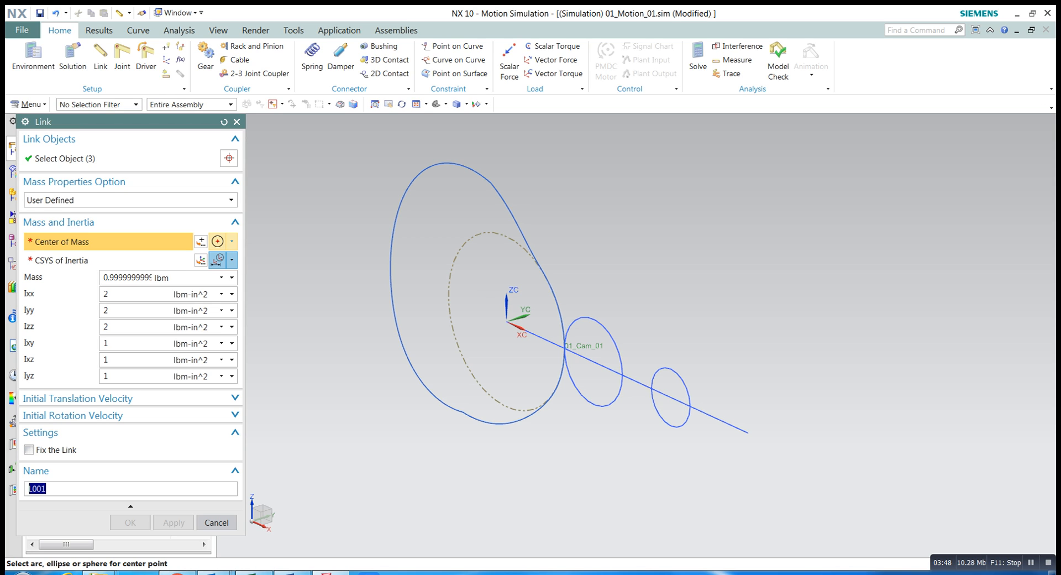
{"action": "left_click", "coordinate": [611, 338]}
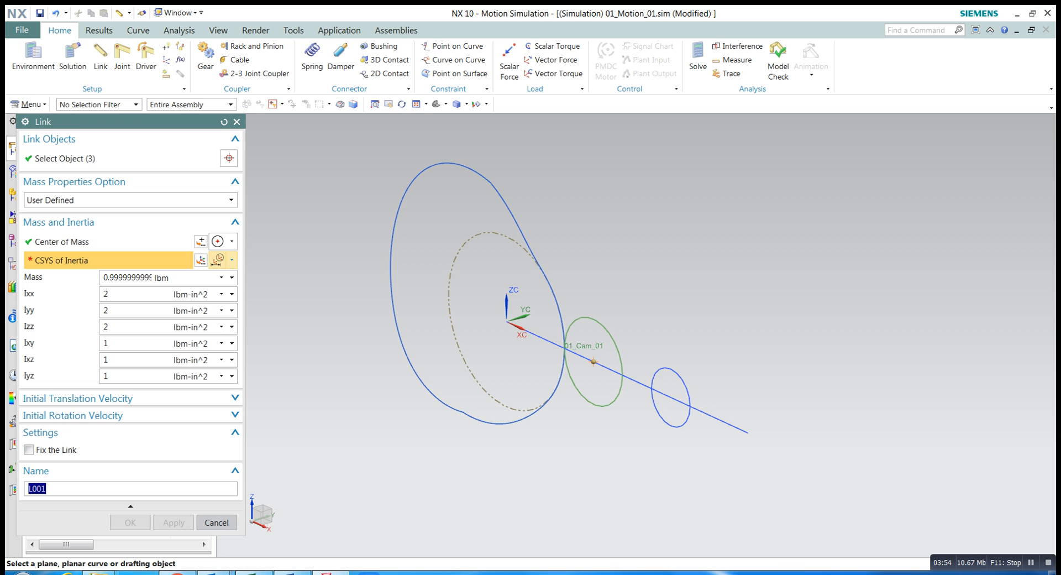
{"action": "scroll", "coordinate": [593, 361], "scroll_direction": "up", "scroll_amount": 2}
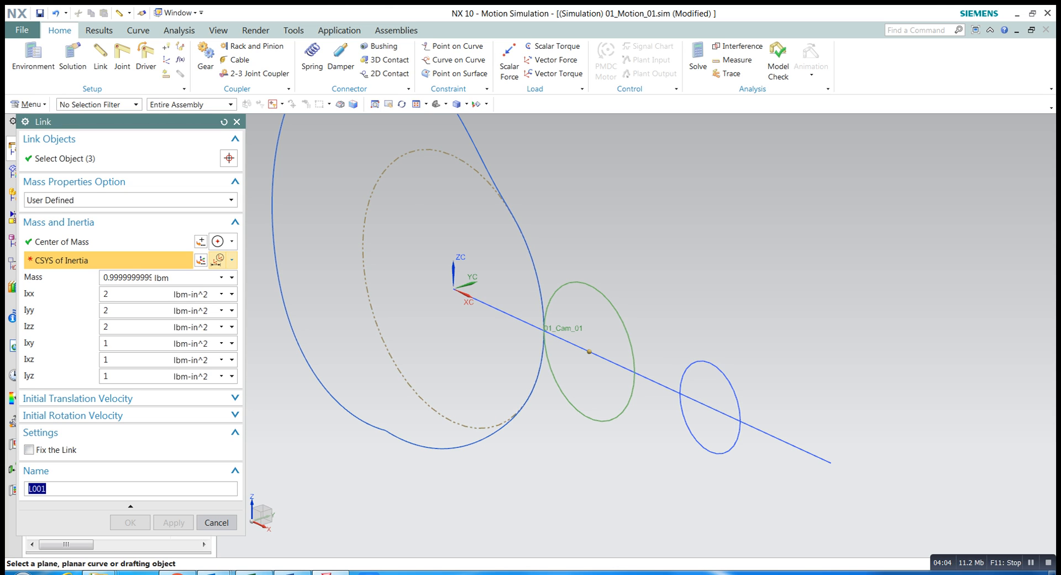
{"action": "left_click", "coordinate": [558, 293]}
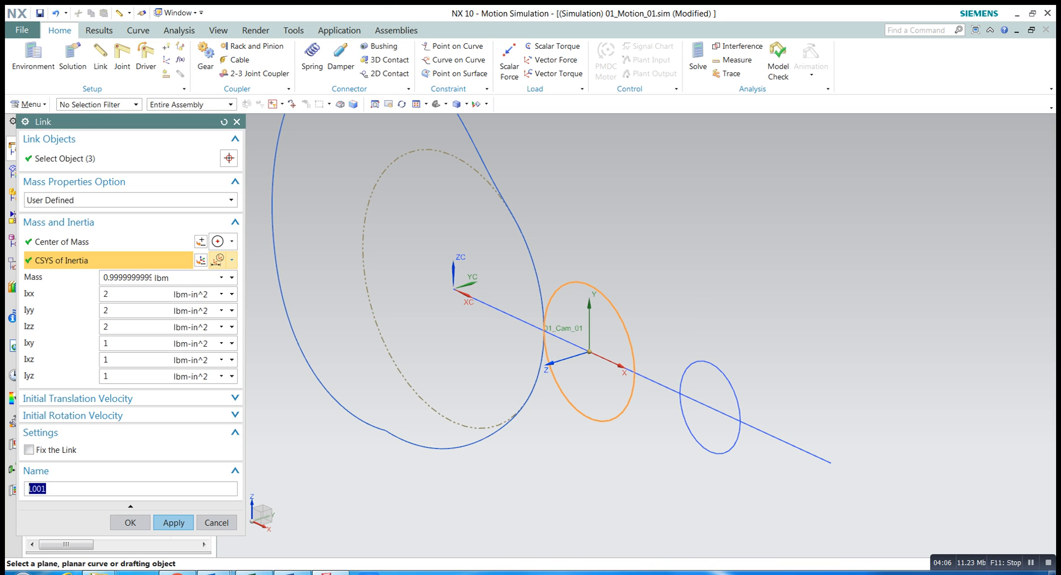
Step: Set the follower link's mass to 1 lbm, create the link with the name 02_Follower_02 and finish link creation
{"action": "left_click", "coordinate": [126, 277]}
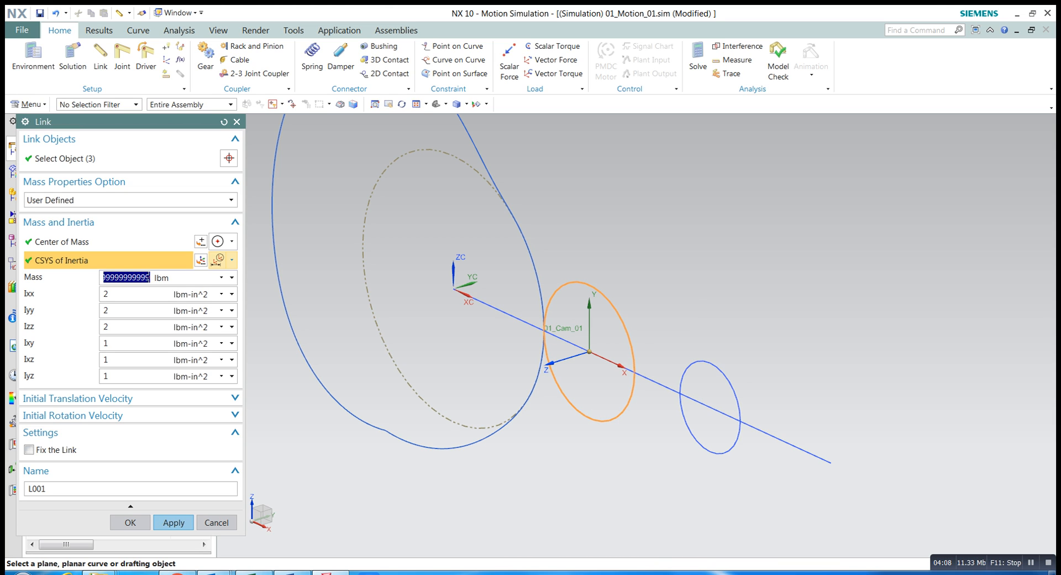
{"action": "type", "text": "1"}
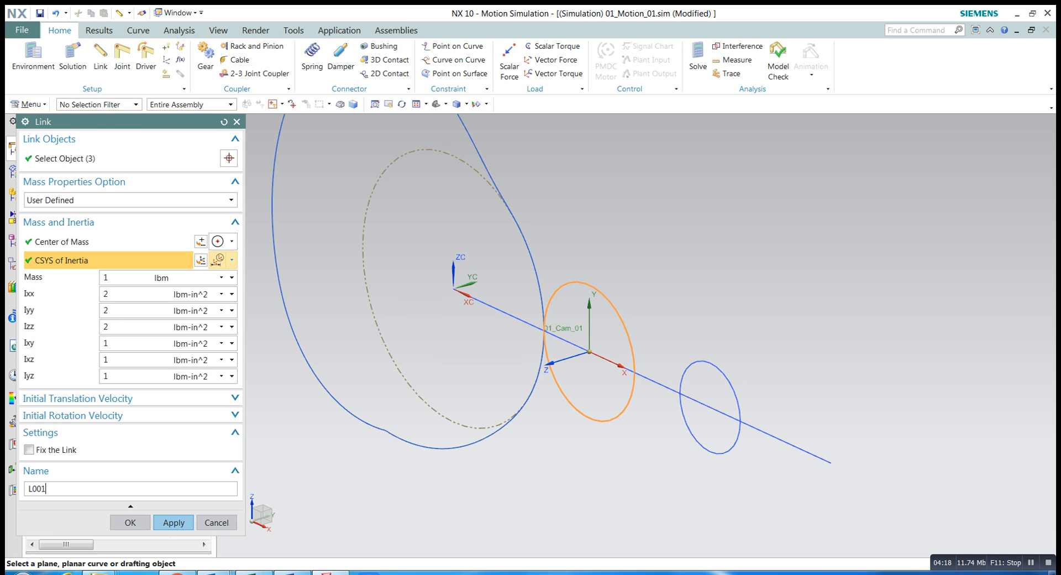
{"action": "left_click_drag", "start_coordinate": [49, 489], "coordinate": [13, 489]}
{"action": "type", "text": "02"}
{"action": "type", "text": "_Foo"}
{"action": "type", "text": "lower"}
{"action": "type", "text": "_02"}
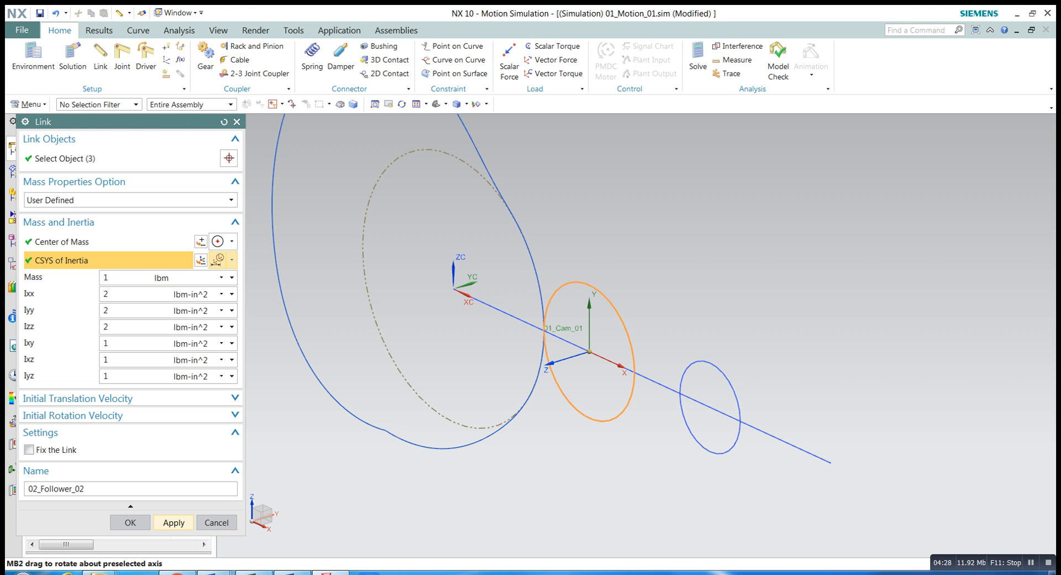
{"action": "left_click", "coordinate": [174, 522]}
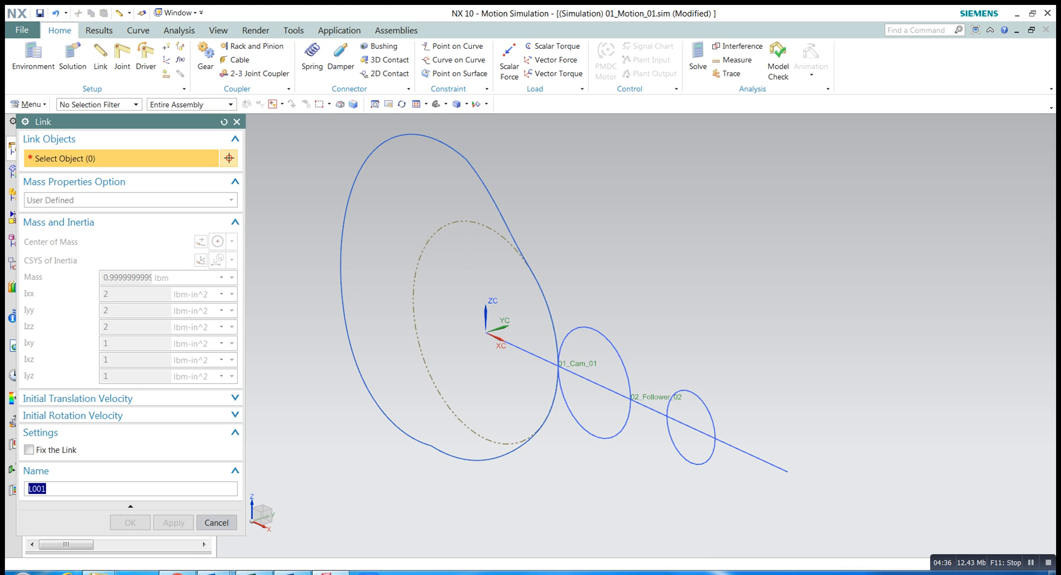
{"action": "left_click", "coordinate": [217, 522]}
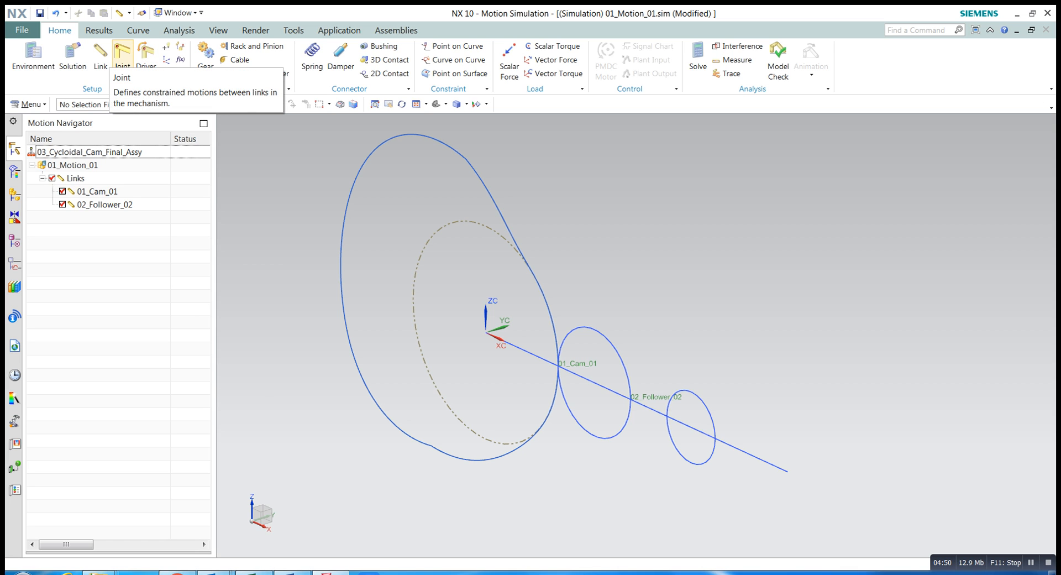
Step: Define a revolute joint on the cam link from the dashed reference arc's center and reverse its axis vector
{"action": "left_click", "coordinate": [122, 56]}
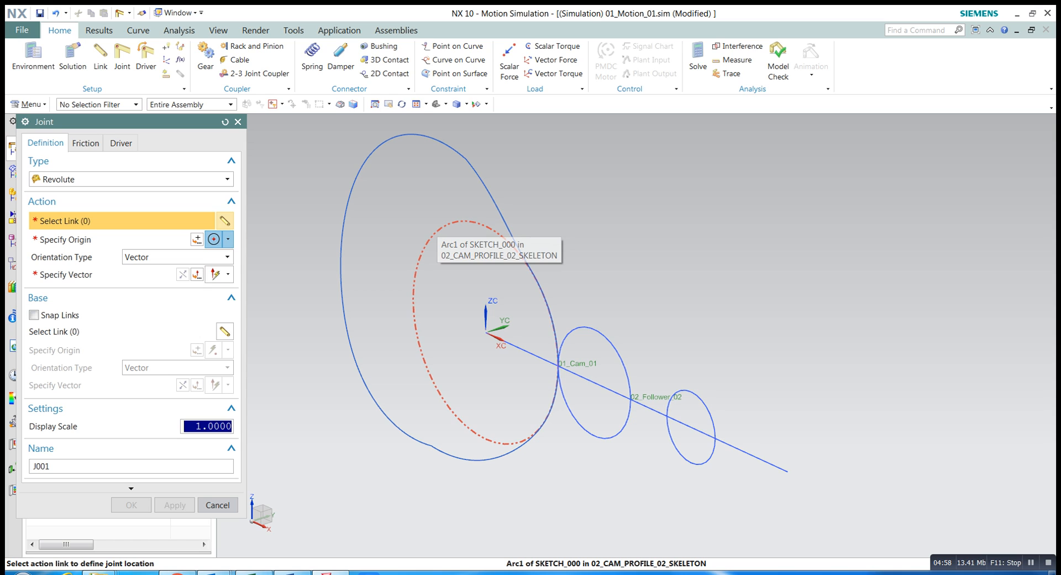
{"action": "left_click", "coordinate": [414, 309]}
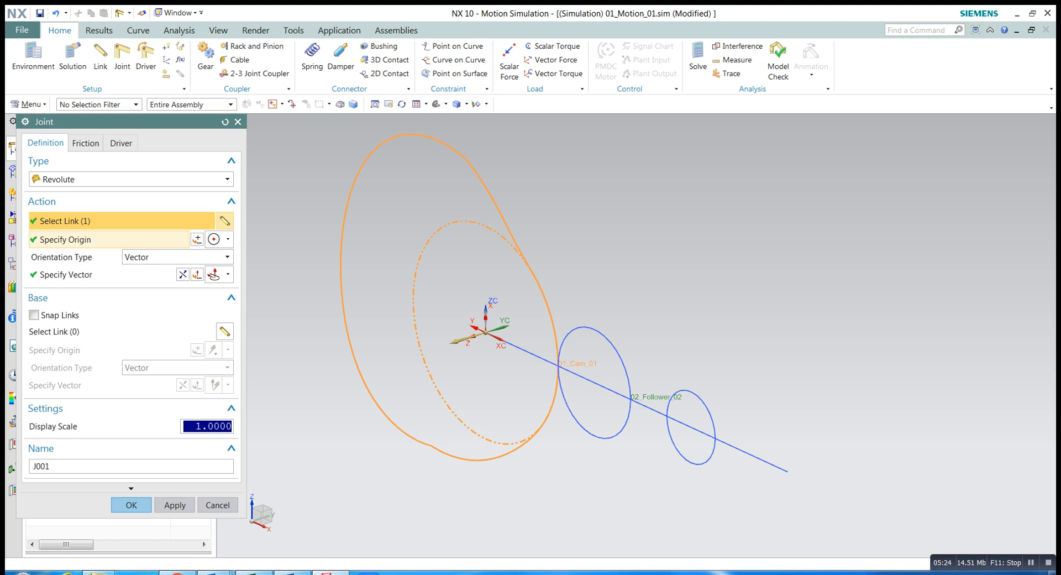
{"action": "left_click", "coordinate": [109, 239]}
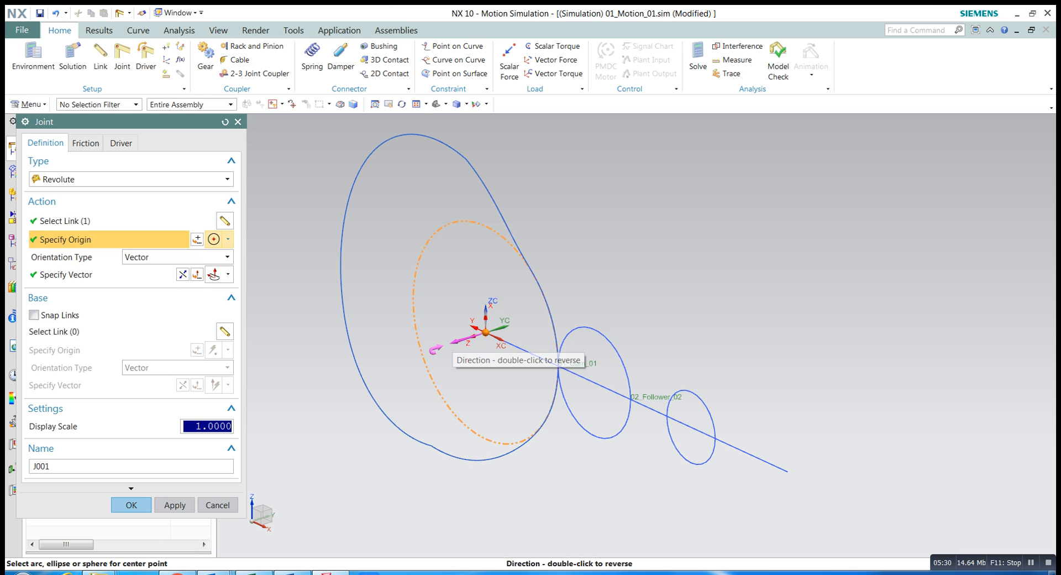
{"action": "left_click", "coordinate": [183, 274]}
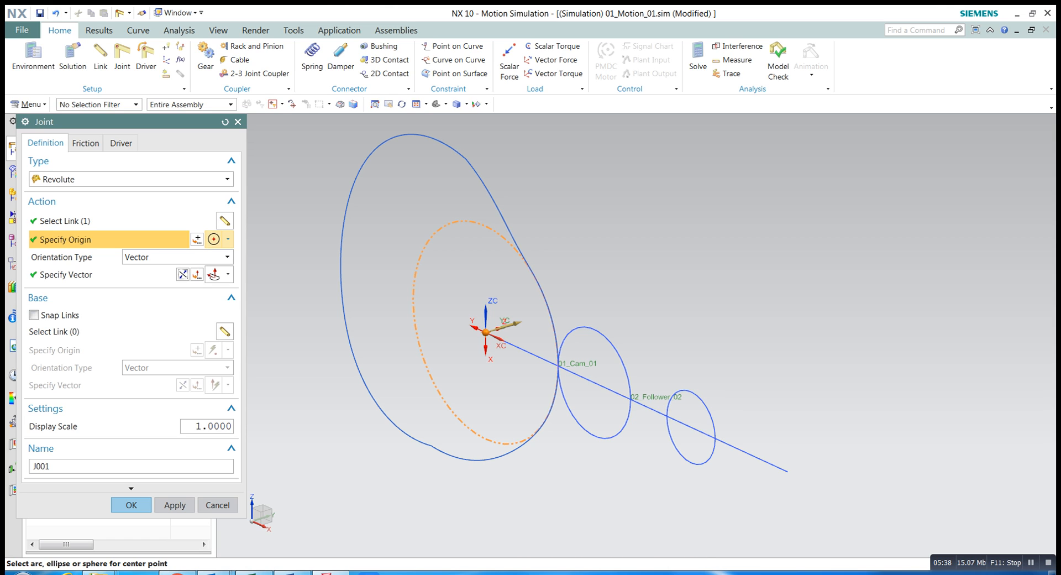
{"action": "left_click", "coordinate": [101, 274]}
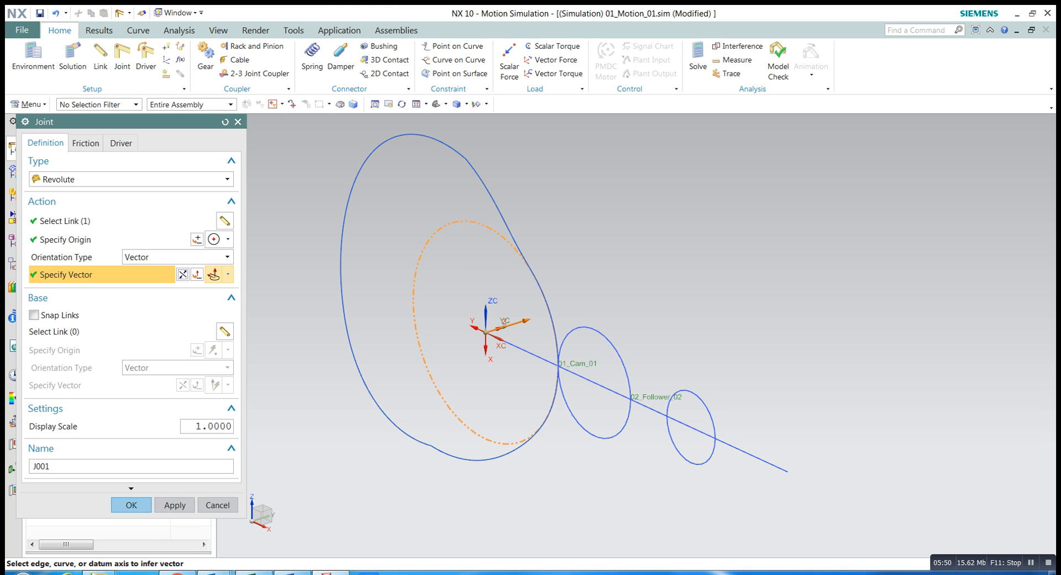
Step: Set the revolute joint's display scale to 3 and create the joint with the name 01_Cam_Rev
{"action": "double_click", "coordinate": [206, 426]}
{"action": "type", "text": "3"}
{"action": "key", "text": "Tab"}
{"action": "type", "text": "01"}
{"action": "type", "text": "_Rev"}
{"action": "key", "text": "BackSpace"}
{"action": "key", "text": "BackSpace"}
{"action": "key", "text": "BackSpace"}
{"action": "type", "text": "Cam_Rev"}
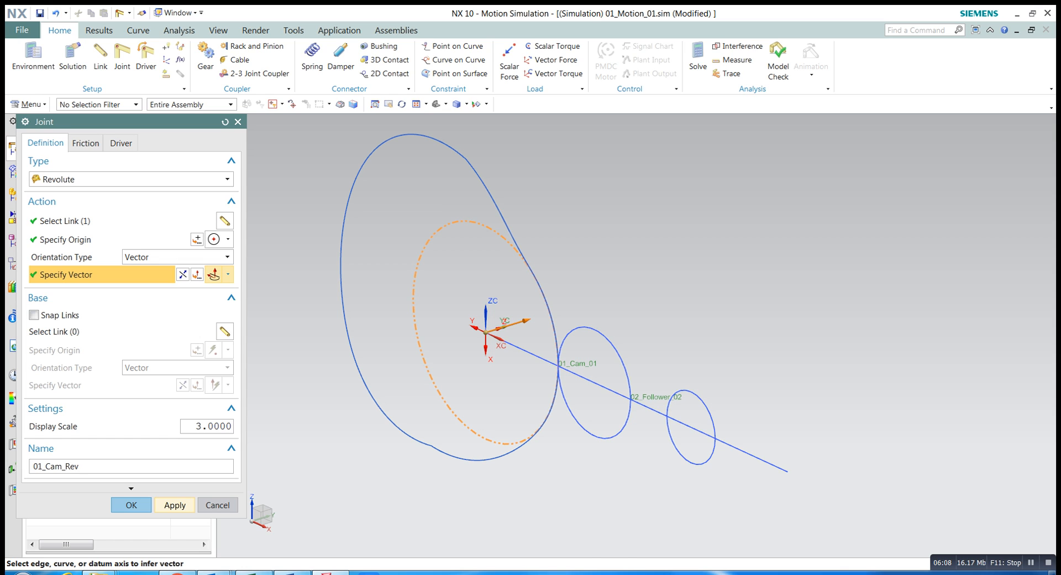
{"action": "left_click", "coordinate": [174, 504]}
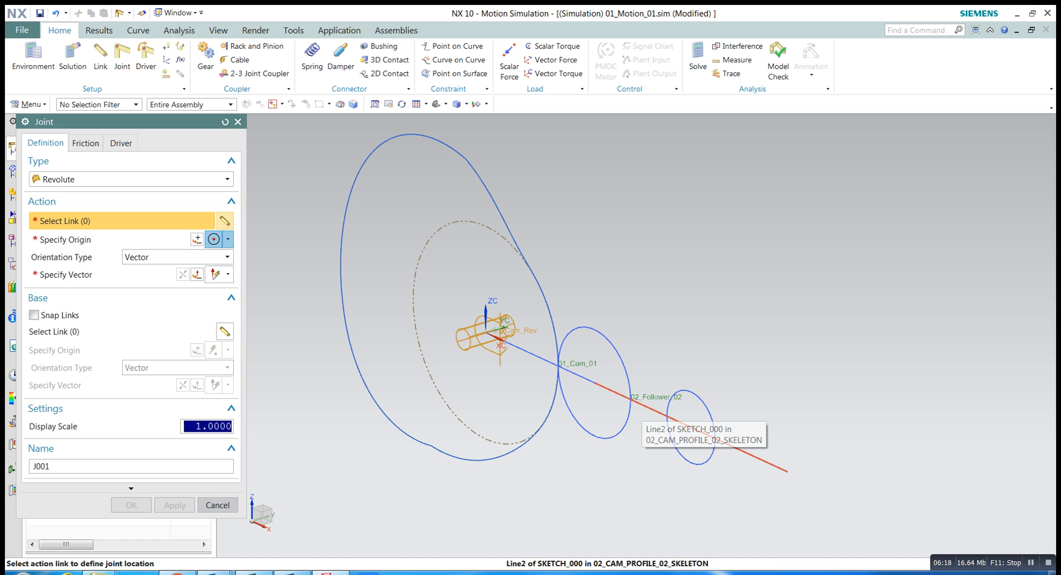
Step: Define a slider joint on the follower link along its line, with the origin at the center of the larger follower circle
{"action": "left_click", "coordinate": [131, 179]}
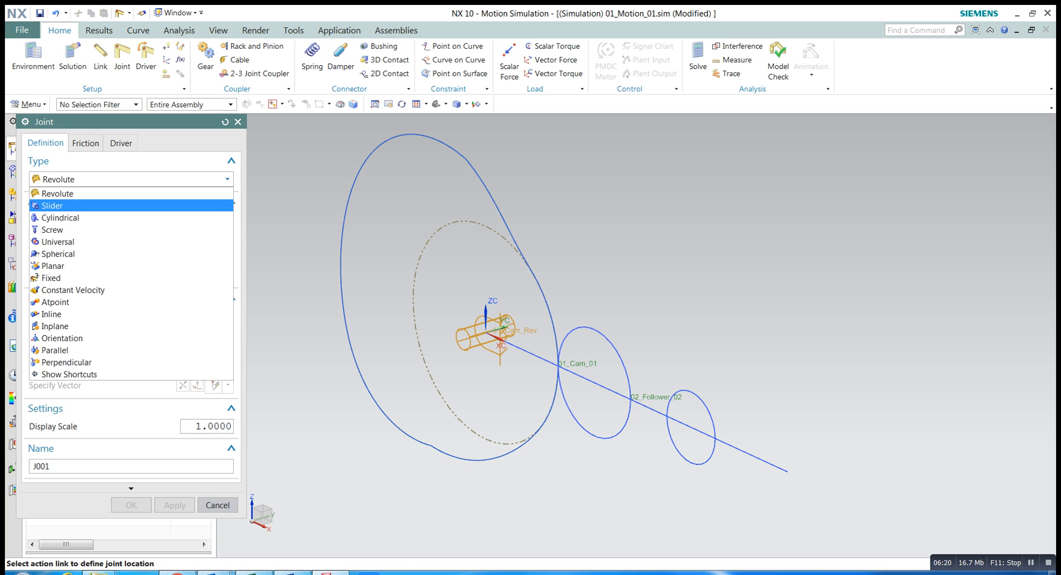
{"action": "key", "text": "Return"}
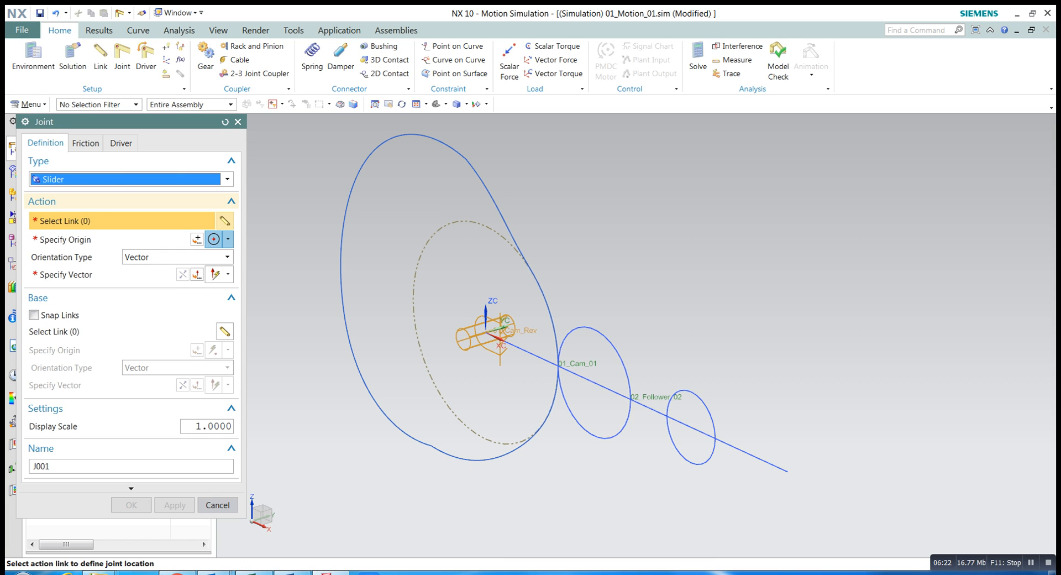
{"action": "left_click", "coordinate": [647, 408]}
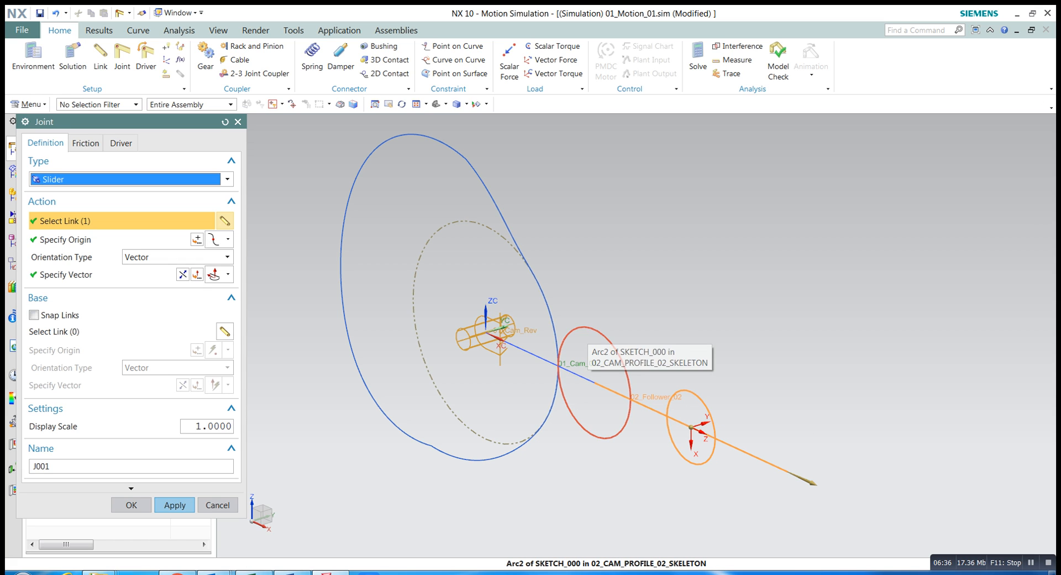
{"action": "left_click", "coordinate": [100, 239]}
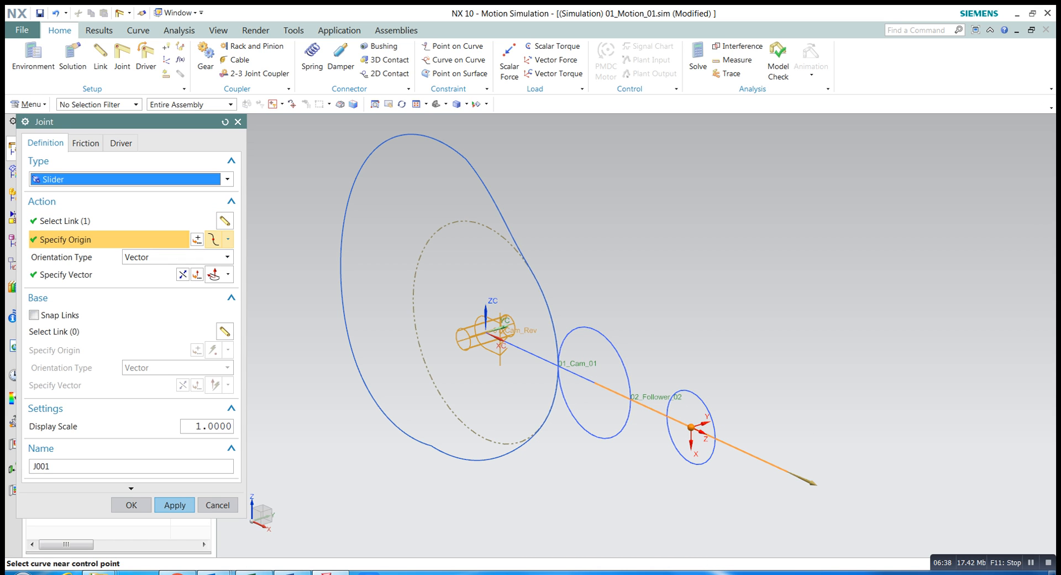
{"action": "left_click", "coordinate": [228, 239]}
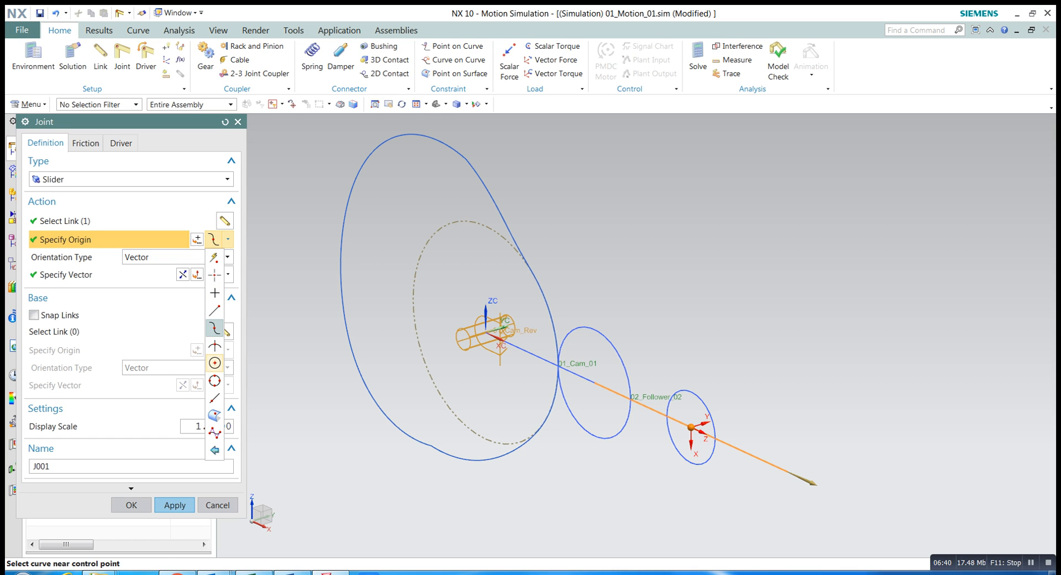
{"action": "left_click", "coordinate": [215, 363]}
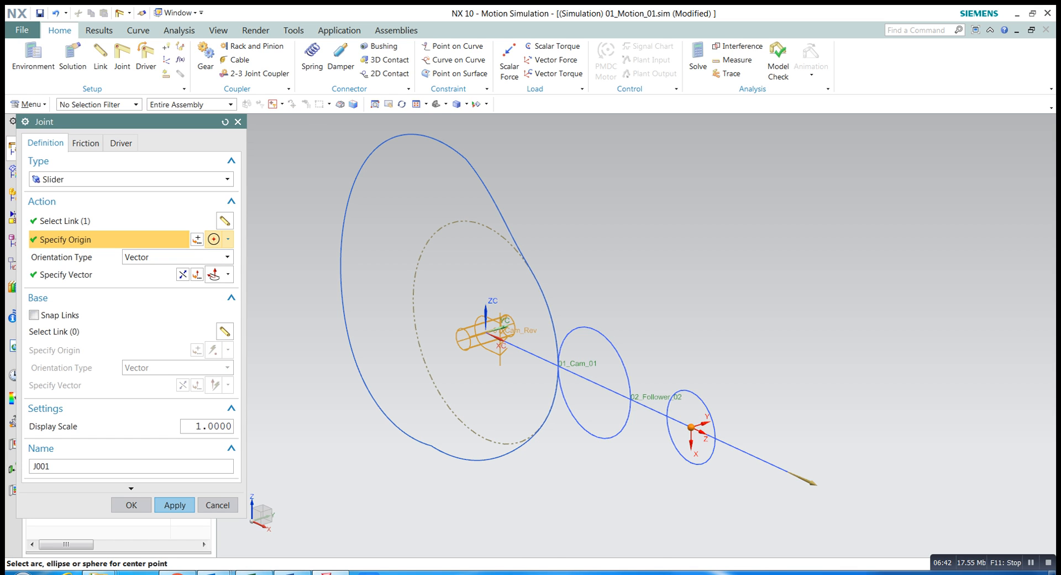
{"action": "left_click", "coordinate": [620, 347]}
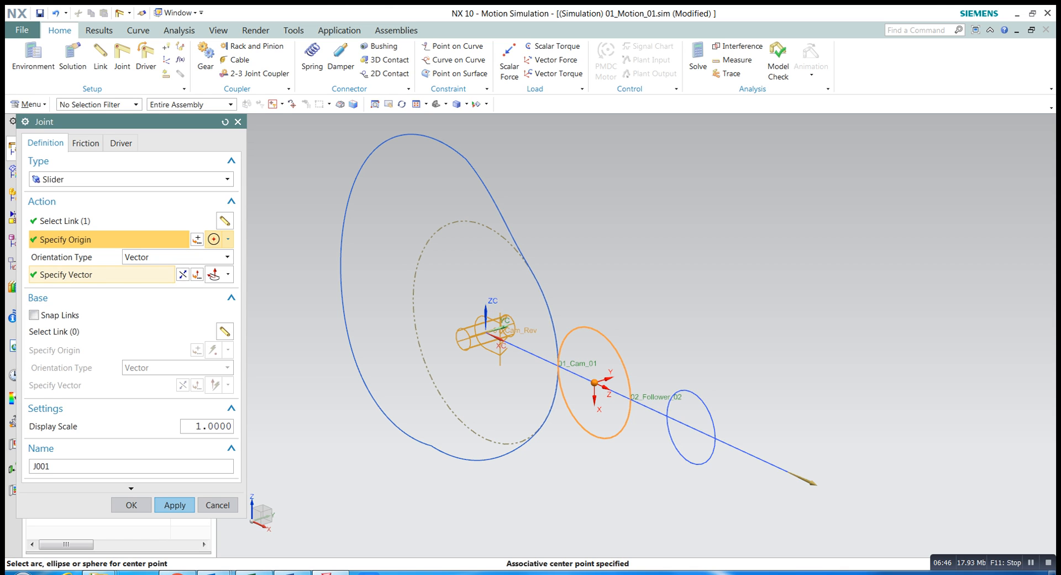
Step: Check the slider joint's vector along the follower line and create the joint with the name 02_Sld_Follower
{"action": "left_click", "coordinate": [100, 274]}
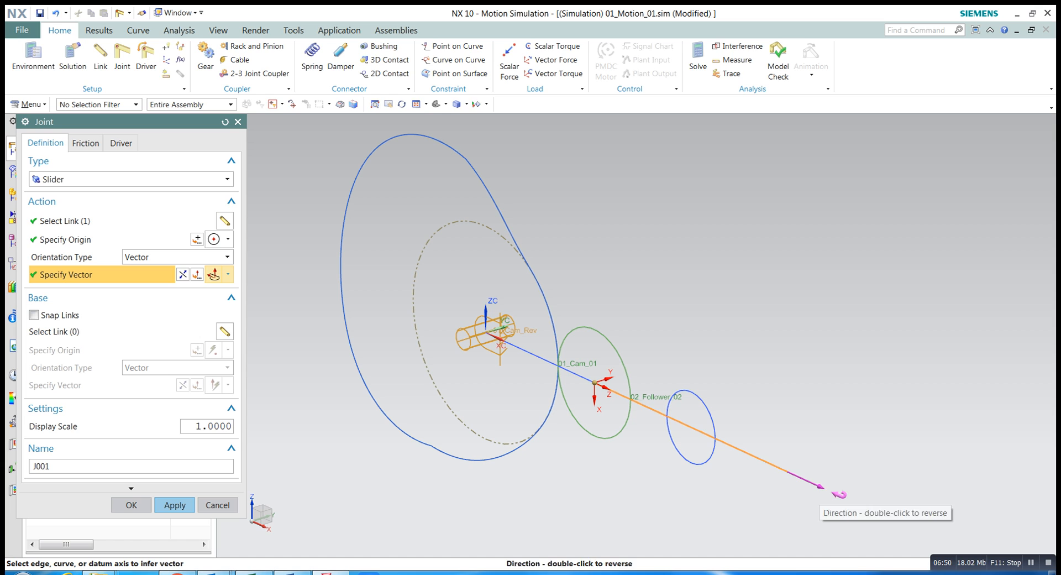
{"action": "scroll", "coordinate": [928, 380], "scroll_direction": "down", "scroll_amount": 1}
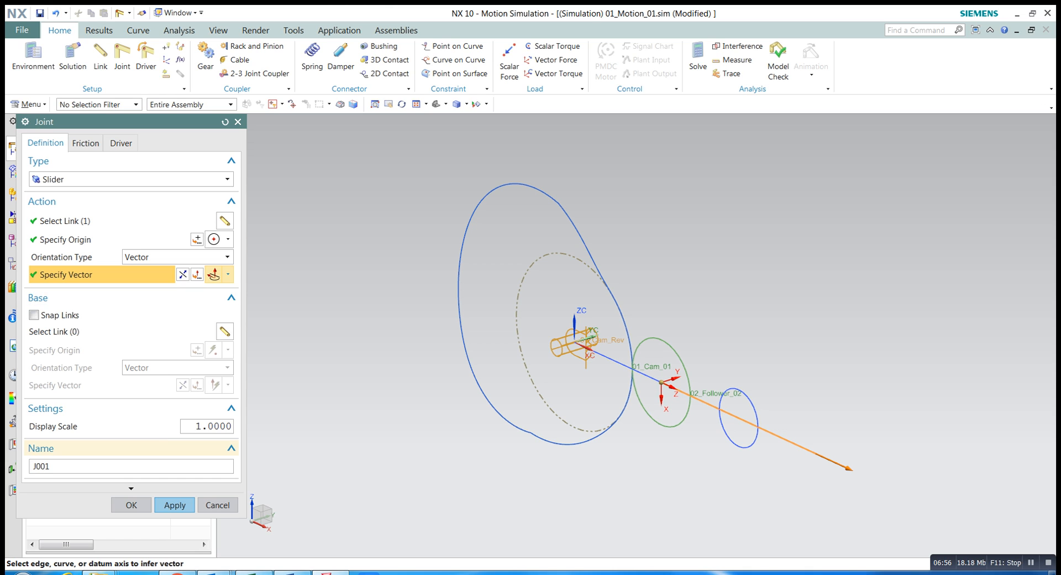
{"action": "double_click", "coordinate": [42, 466]}
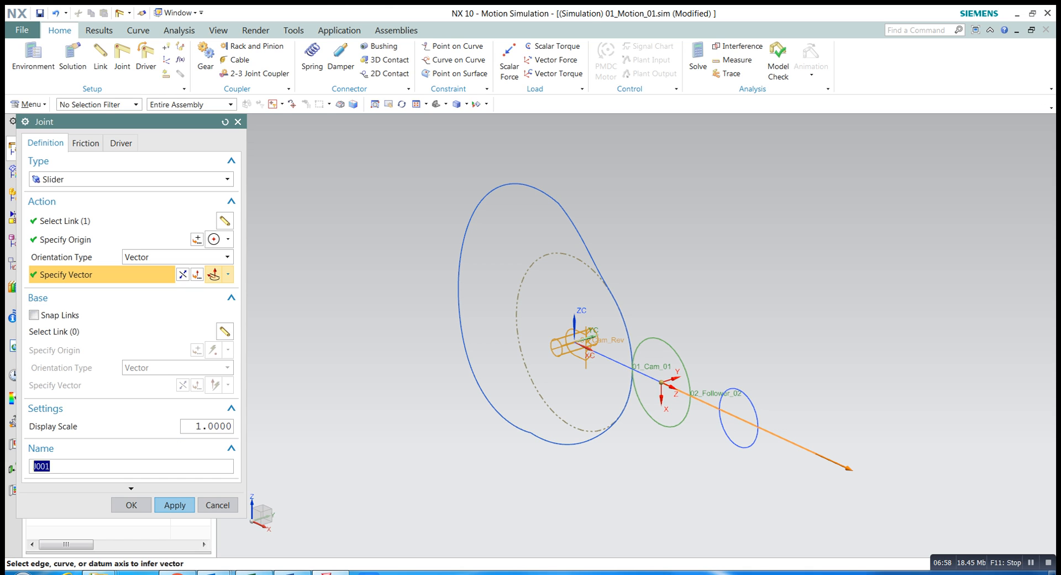
{"action": "type", "text": "02_Sld_Follower"}
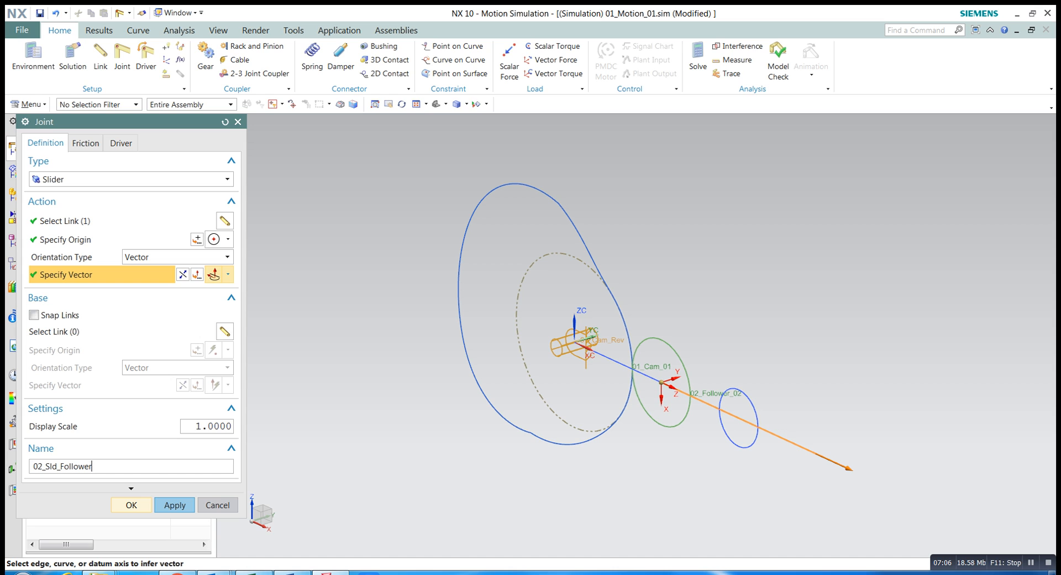
{"action": "left_click", "coordinate": [131, 504]}
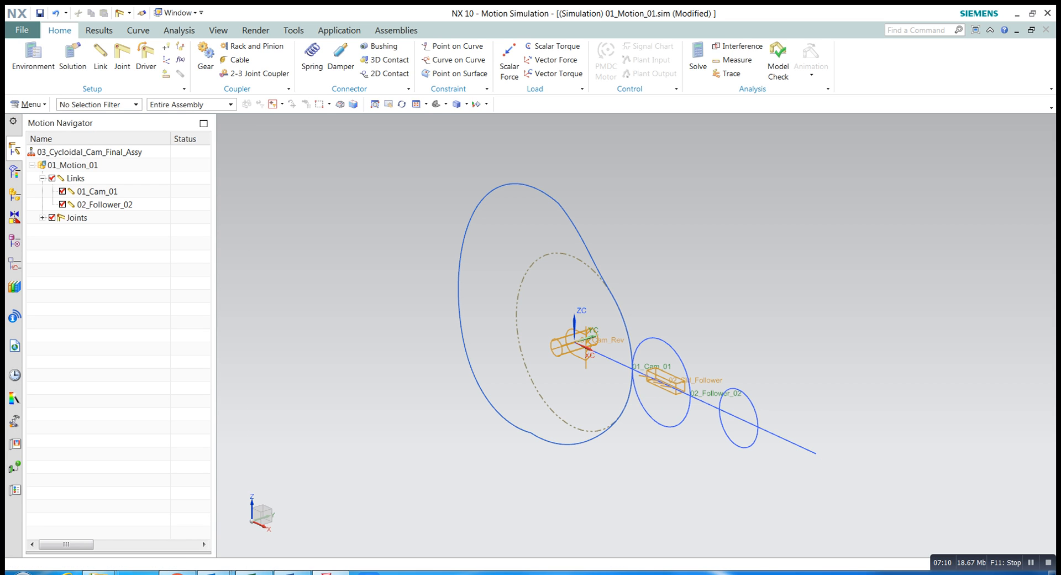
Step: Switch to the 01_Cycloidal_Cam - 2 folder and open the workbook 02_Excel_Cam_02_Final in Excel
{"action": "mouse_move", "coordinate": [99, 572]}
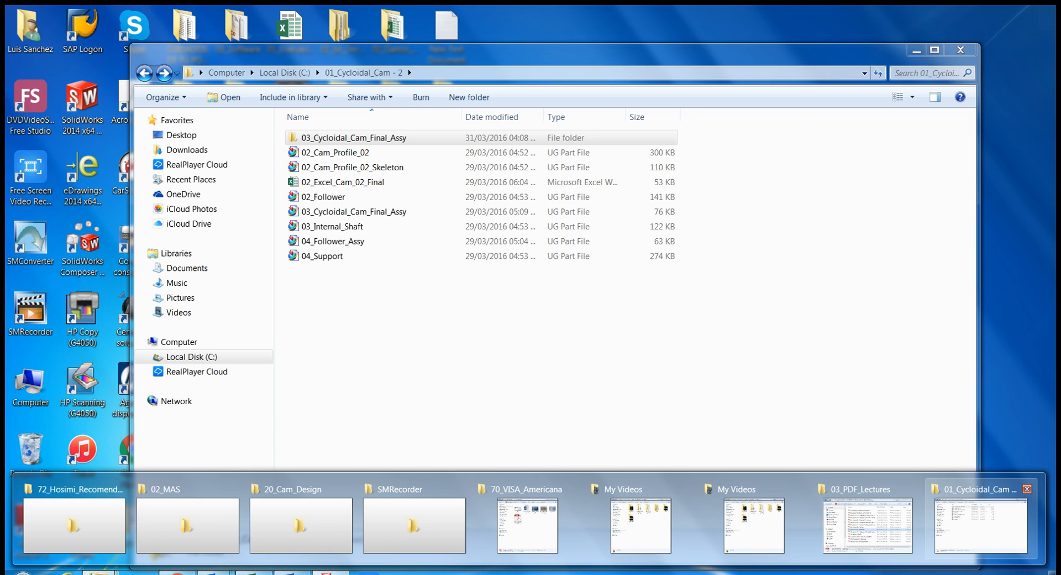
{"action": "left_click", "coordinate": [981, 525]}
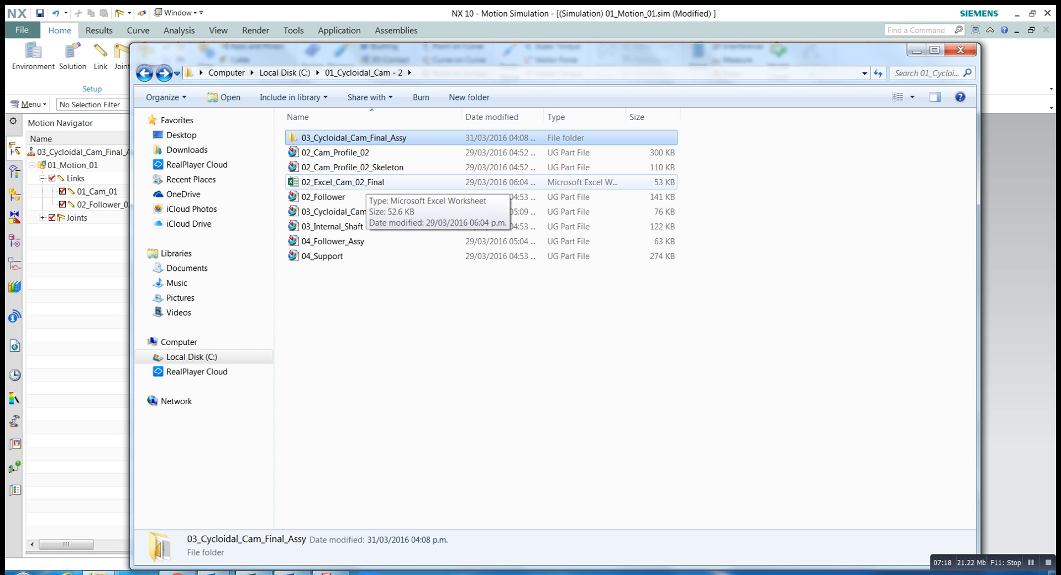
{"action": "double_click", "coordinate": [366, 183]}
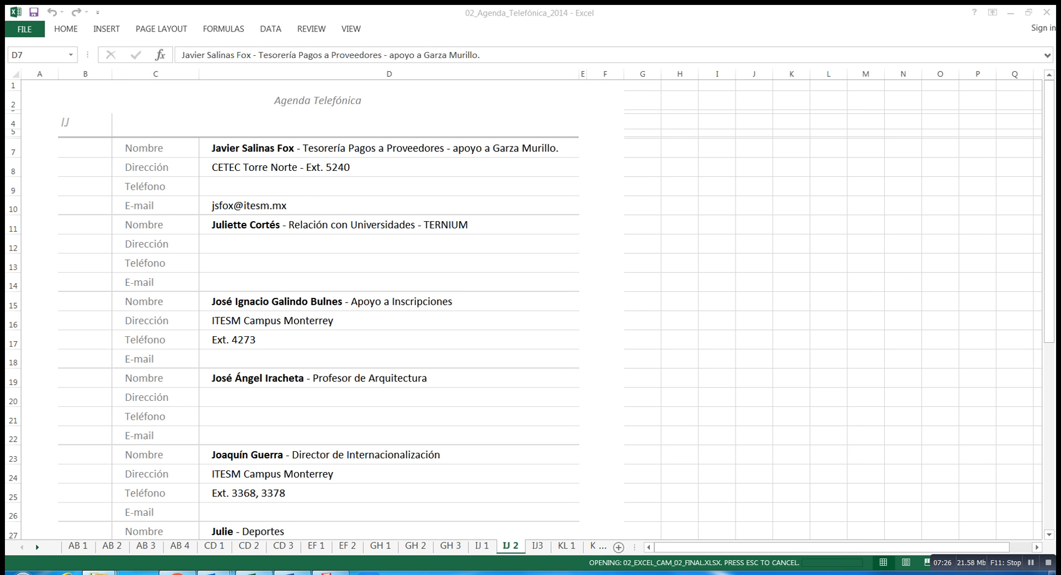
{"action": "left_click", "coordinate": [1011, 13]}
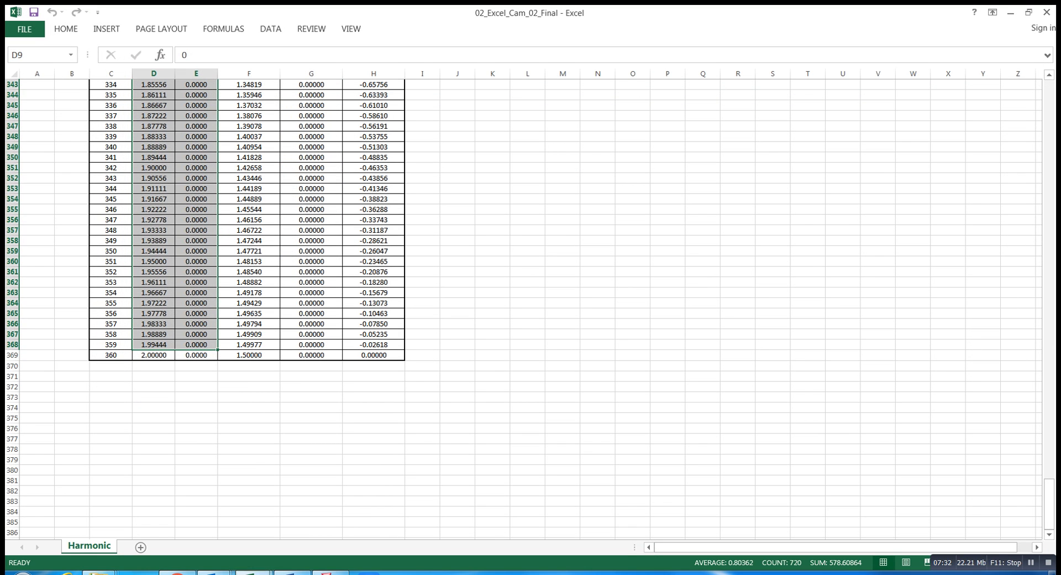
Step: Go to the start of the Harmonic sheet's cam table and select the header of the displacement column s
{"action": "left_click", "coordinate": [527, 292]}
{"action": "scroll", "coordinate": [528, 292], "scroll_direction": "up", "scroll_amount": 17}
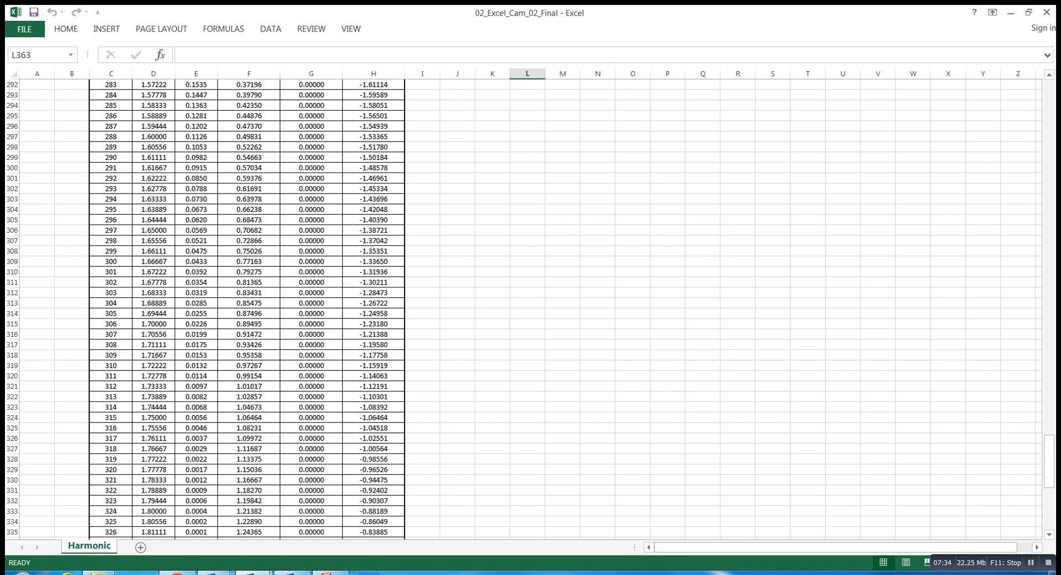
{"action": "left_click_drag", "start_coordinate": [1049, 461], "coordinate": [1049, 99]}
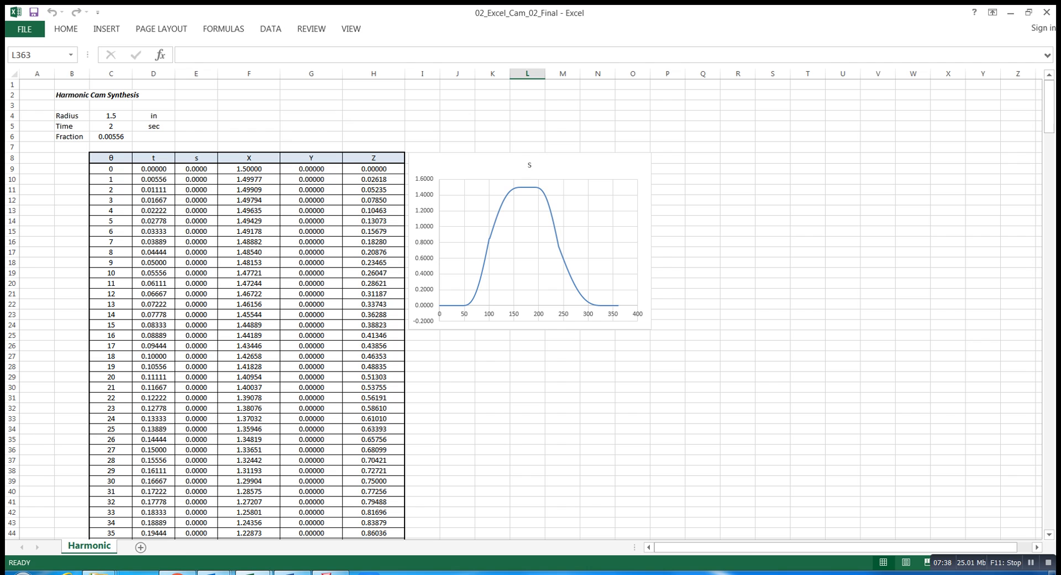
{"action": "left_click", "coordinate": [196, 158]}
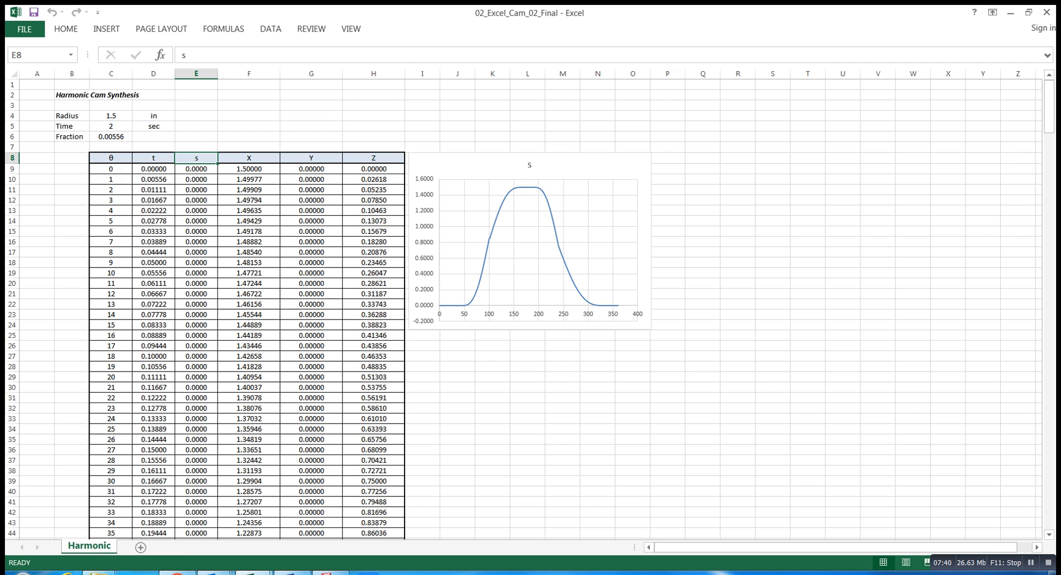
Step: Examine the time column t of the cam table, its starting cell, and the Time value with its unit on the Harmonic sheet
{"action": "left_click", "coordinate": [154, 158]}
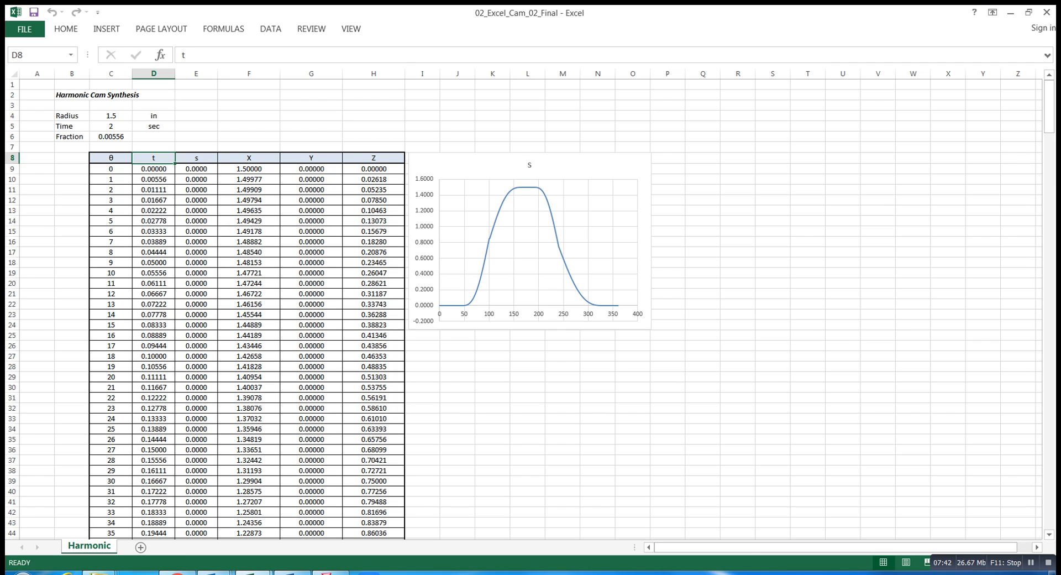
{"action": "left_click", "coordinate": [154, 169]}
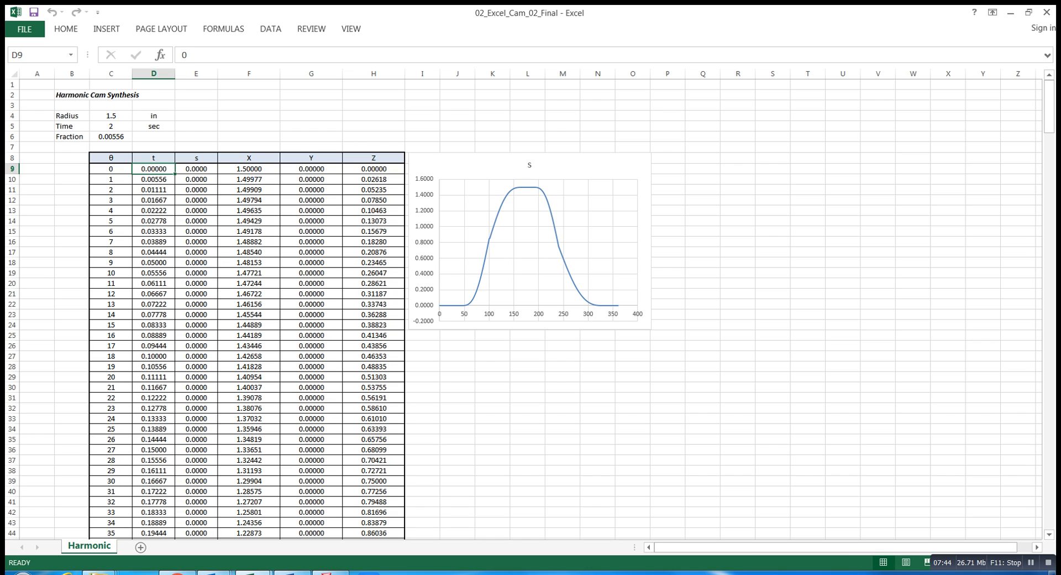
{"action": "left_click", "coordinate": [111, 127]}
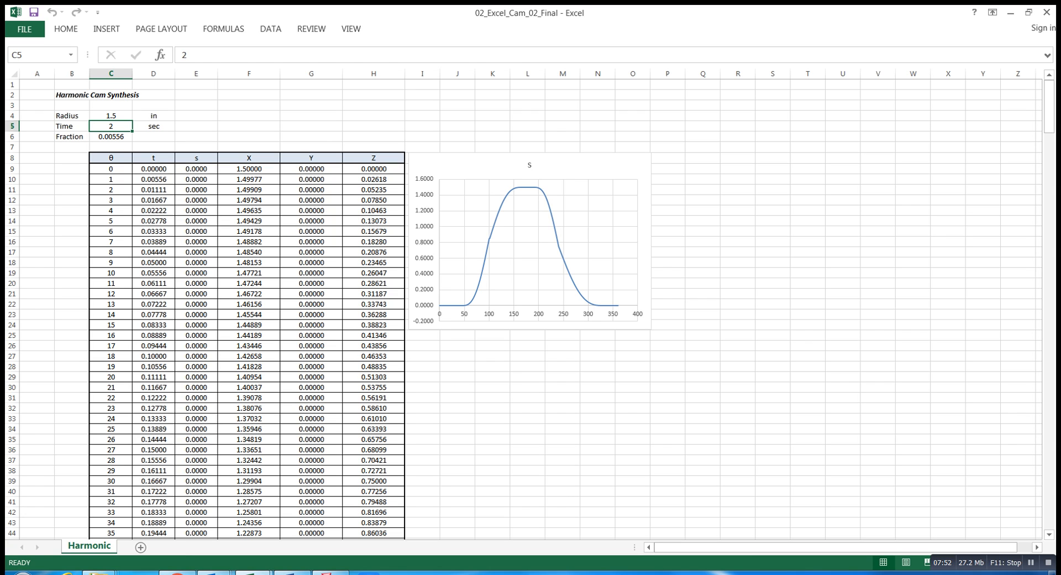
{"action": "left_click", "coordinate": [154, 136]}
{"action": "left_click", "coordinate": [154, 127]}
{"action": "left_click", "coordinate": [111, 127]}
{"action": "left_click", "coordinate": [153, 169]}
Step: Check the formulas of the first angle and time rows and of the Fraction cell that supplies the time increment
{"action": "key", "text": "Left"}
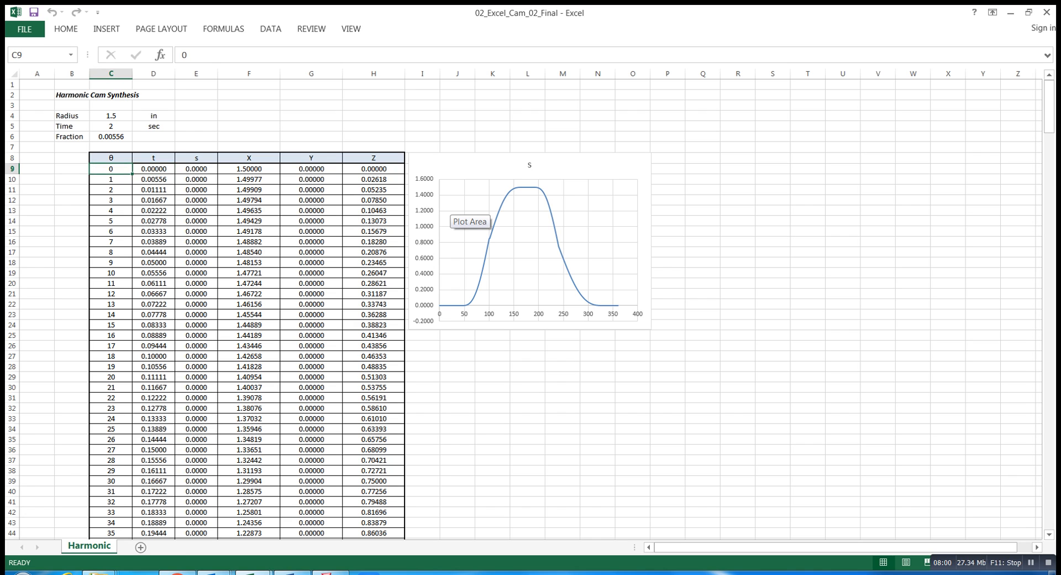
{"action": "key", "text": "Right"}
{"action": "key", "text": "Down"}
{"action": "key", "text": "Left"}
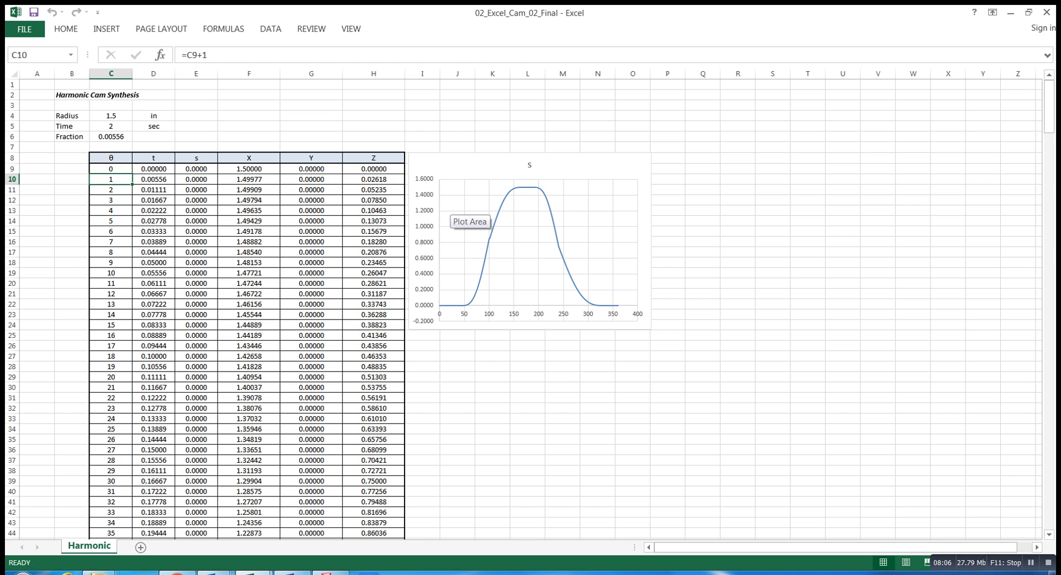
{"action": "key", "text": "Right"}
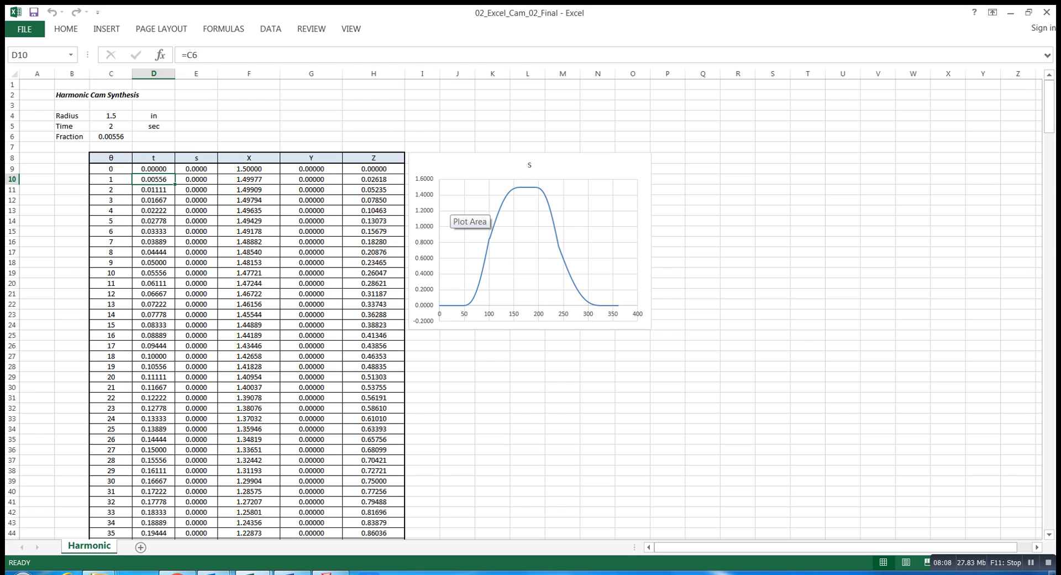
{"action": "key", "text": "Up"}
{"action": "key", "text": "Up"}
{"action": "key", "text": "Up"}
{"action": "key", "text": "Up"}
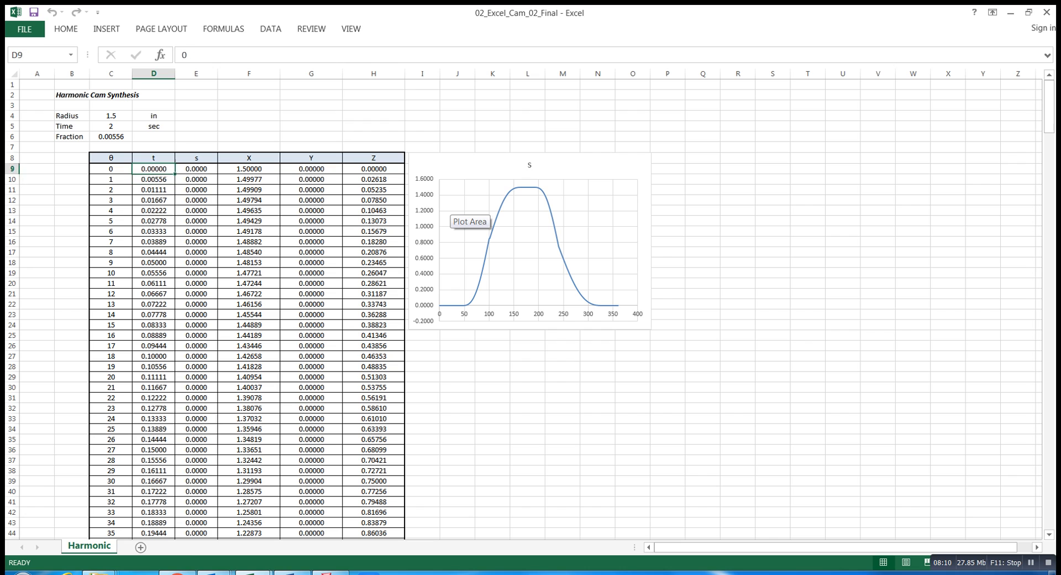
{"action": "key", "text": "Left"}
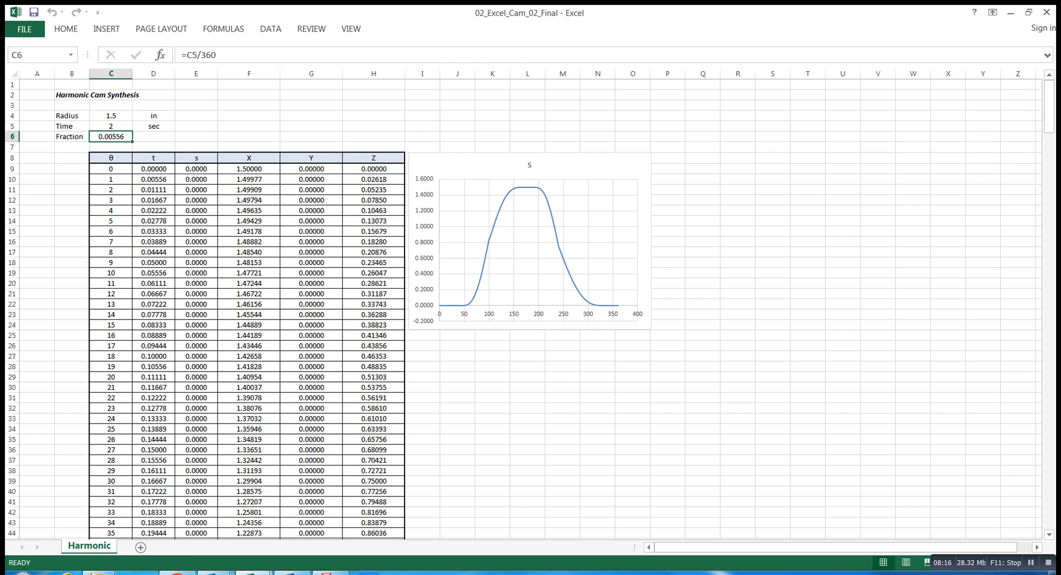
Step: Examine how the formulas down the time column t add the Fraction value to each preceding row, from D9 to D19
{"action": "left_click", "coordinate": [153, 180]}
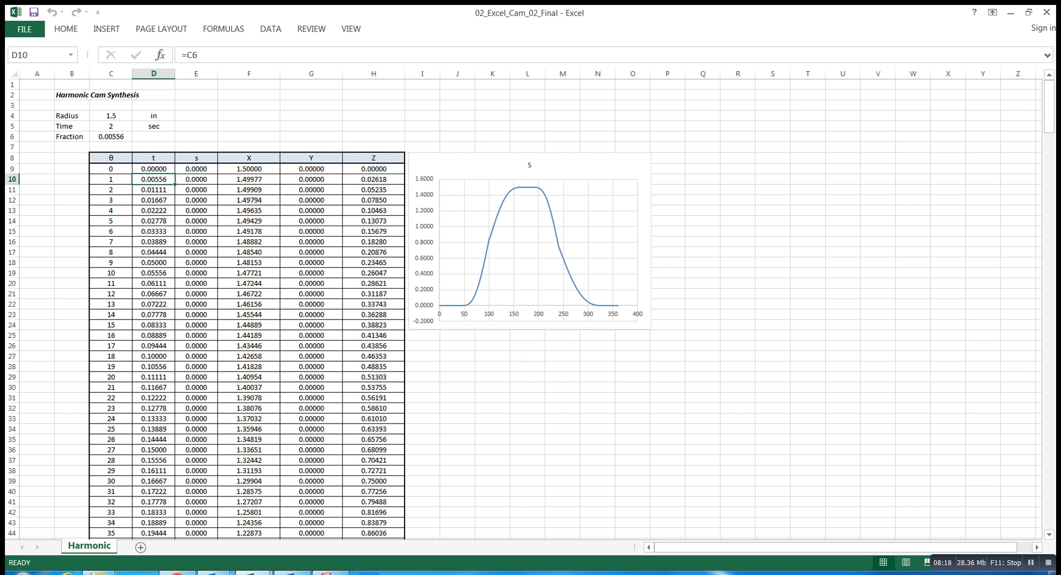
{"action": "key", "text": "Down"}
{"action": "key", "text": "Down"}
{"action": "key", "text": "Down"}
{"action": "key", "text": "Down"}
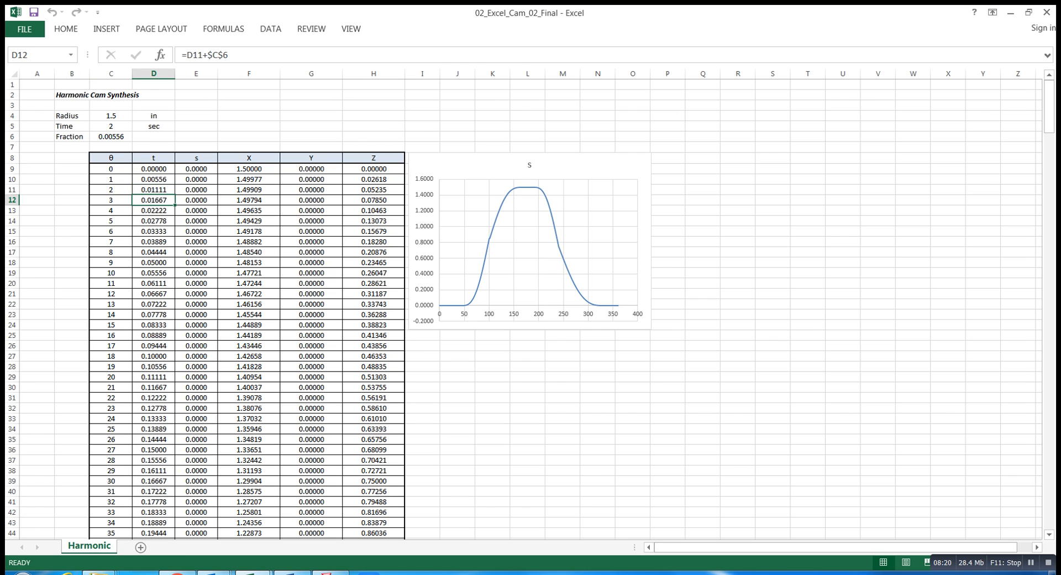
{"action": "key", "text": "Down"}
{"action": "key", "text": "Down"}
{"action": "key", "text": "Up"}
{"action": "key", "text": "Up"}
{"action": "key", "text": "Up"}
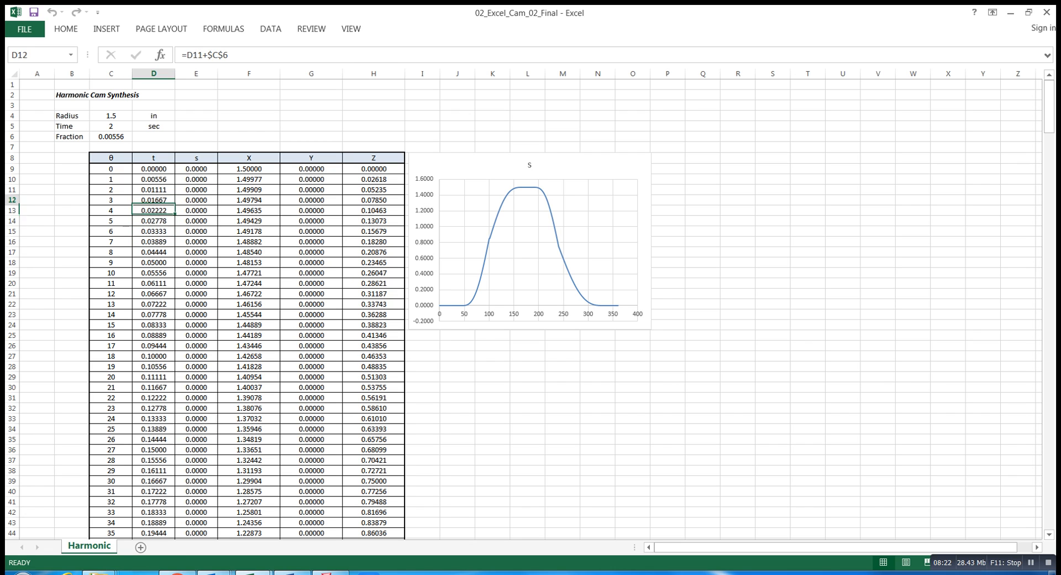
{"action": "key", "text": "Down"}
{"action": "key", "text": "Down"}
{"action": "key", "text": "Down"}
{"action": "key", "text": "Down"}
{"action": "key", "text": "Down"}
{"action": "key", "text": "Down"}
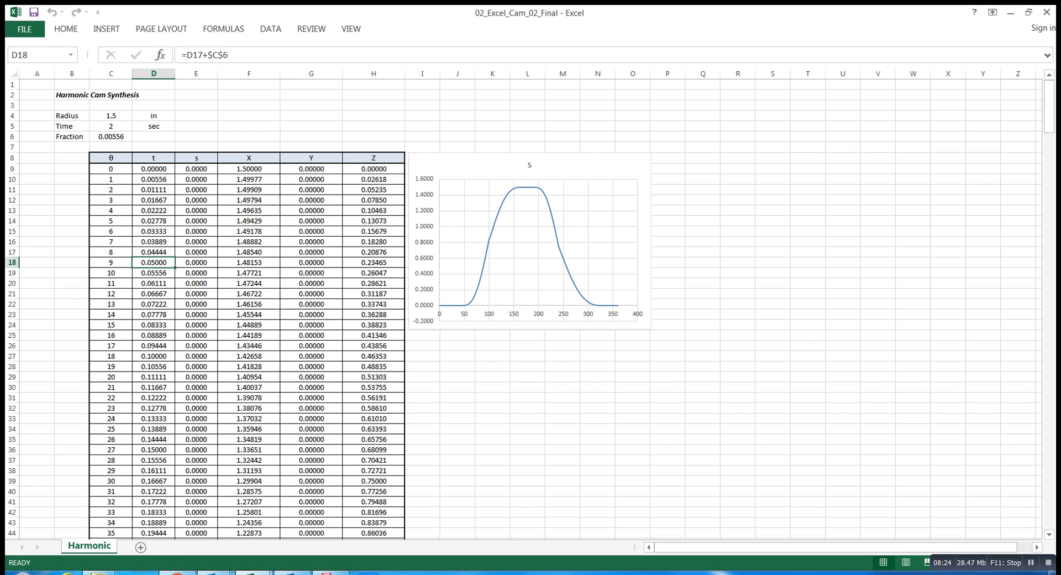
{"action": "scroll", "coordinate": [248, 309], "scroll_direction": "down", "scroll_amount": 2}
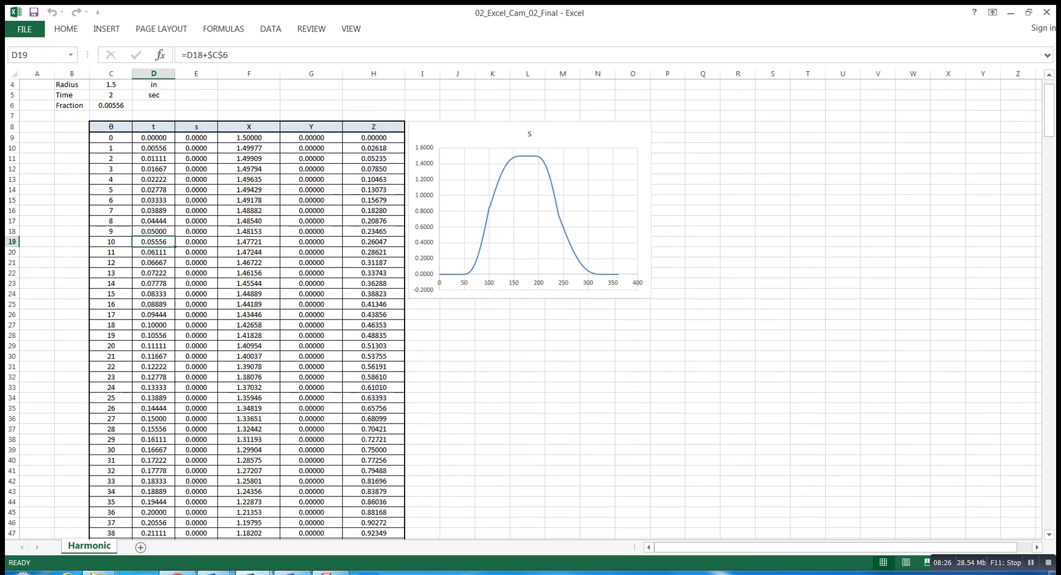
{"action": "scroll", "coordinate": [248, 309], "scroll_direction": "down", "scroll_amount": 2}
{"action": "scroll", "coordinate": [249, 309], "scroll_direction": "up", "scroll_amount": 3}
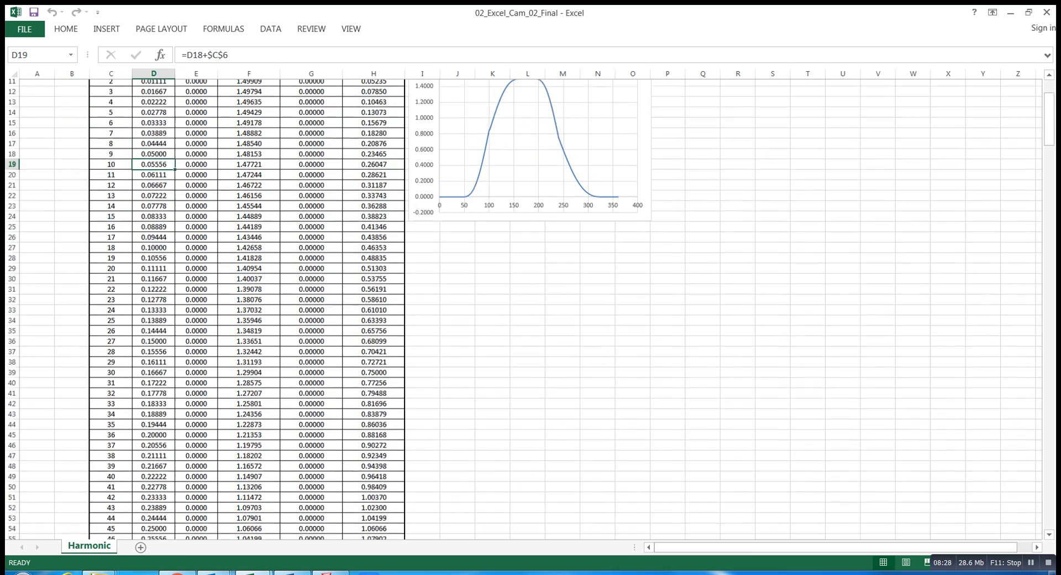
{"action": "scroll", "coordinate": [249, 310], "scroll_direction": "up", "scroll_amount": 1}
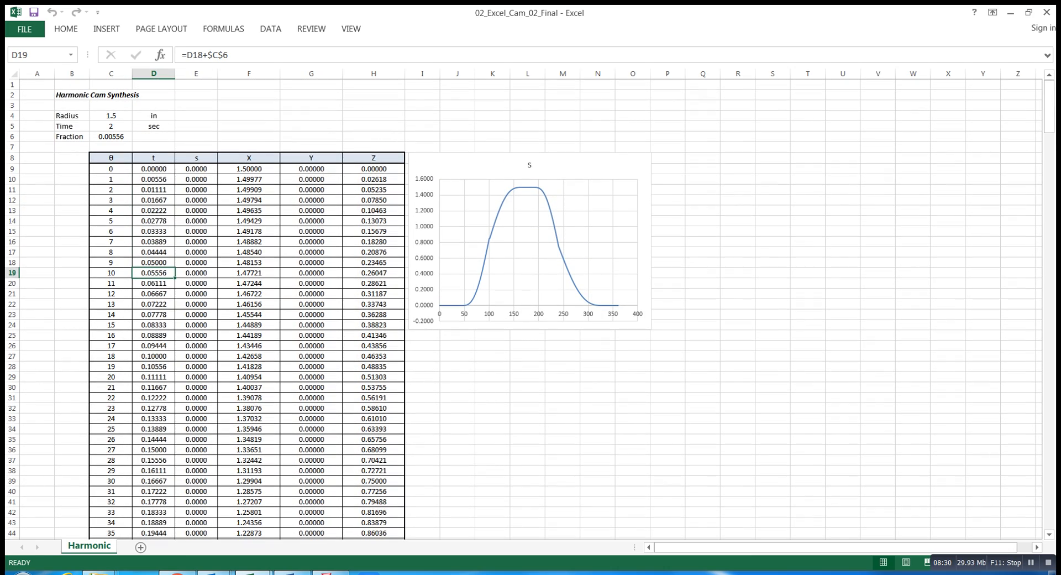
{"action": "left_click", "coordinate": [154, 168]}
{"action": "key", "text": "Down"}
{"action": "key", "text": "Down"}
{"action": "key", "text": "Down"}
{"action": "key", "text": "Down"}
{"action": "key", "text": "Down"}
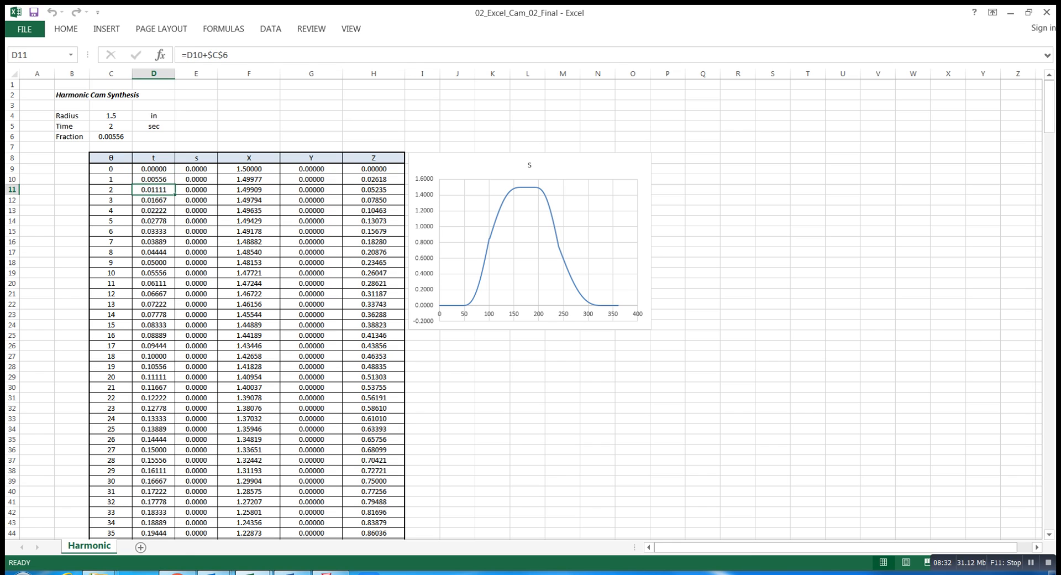
{"action": "key", "text": "Down"}
{"action": "key", "text": "Down"}
{"action": "key", "text": "Down"}
{"action": "key", "text": "Down"}
{"action": "key", "text": "Down"}
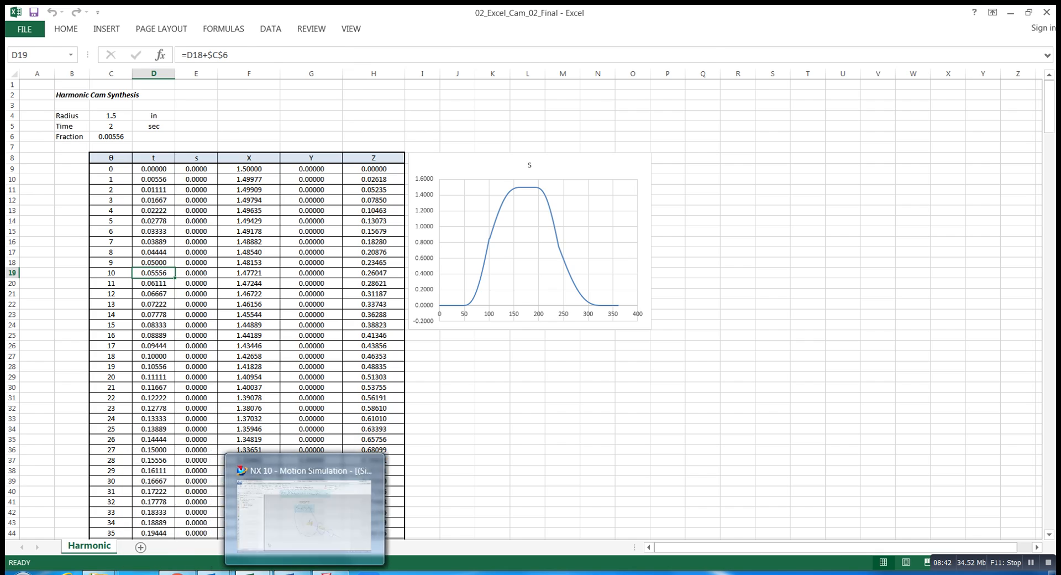
Step: Switch to the NX motion simulation, edit the 01_Cam_Rev joint and set its rotation driver to Constant
{"action": "left_click", "coordinate": [305, 572]}
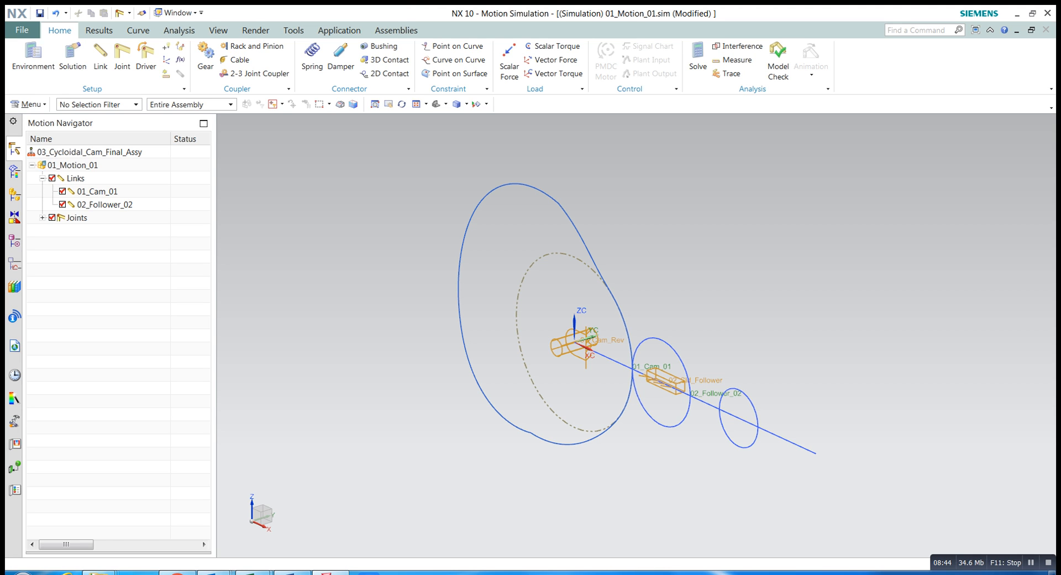
{"action": "left_click", "coordinate": [43, 218]}
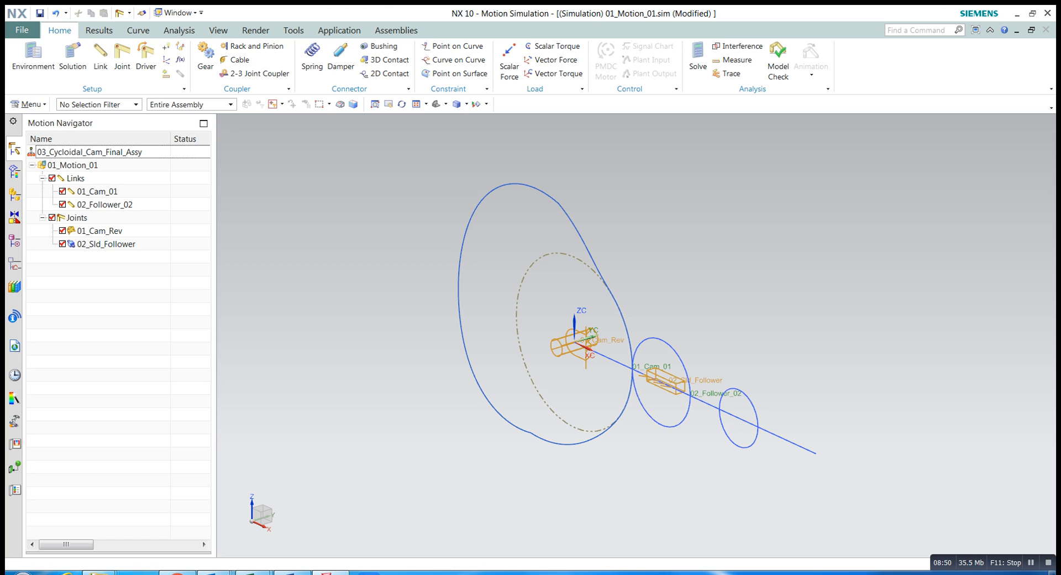
{"action": "left_click", "coordinate": [100, 231]}
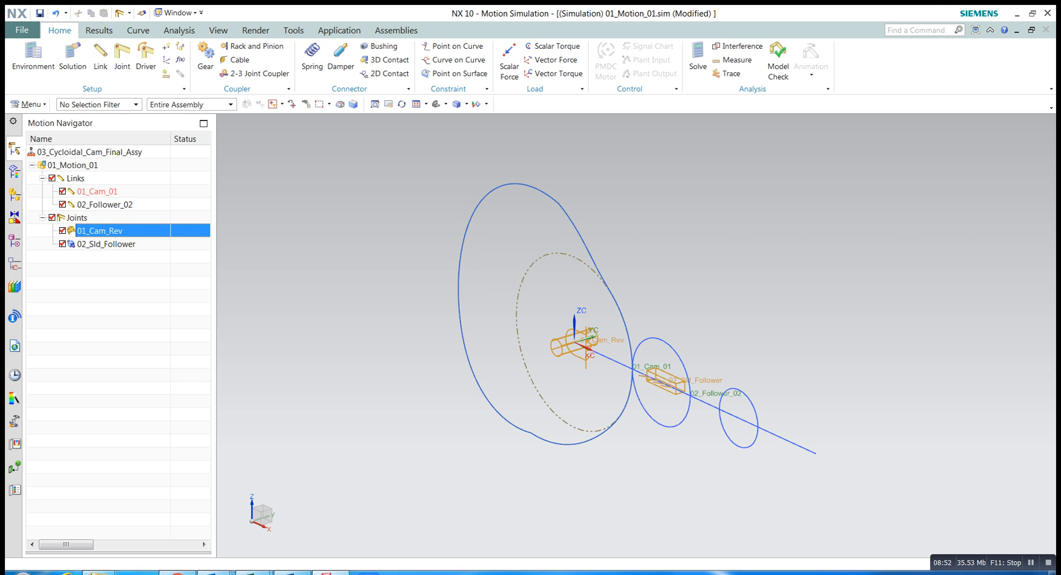
{"action": "double_click", "coordinate": [100, 231]}
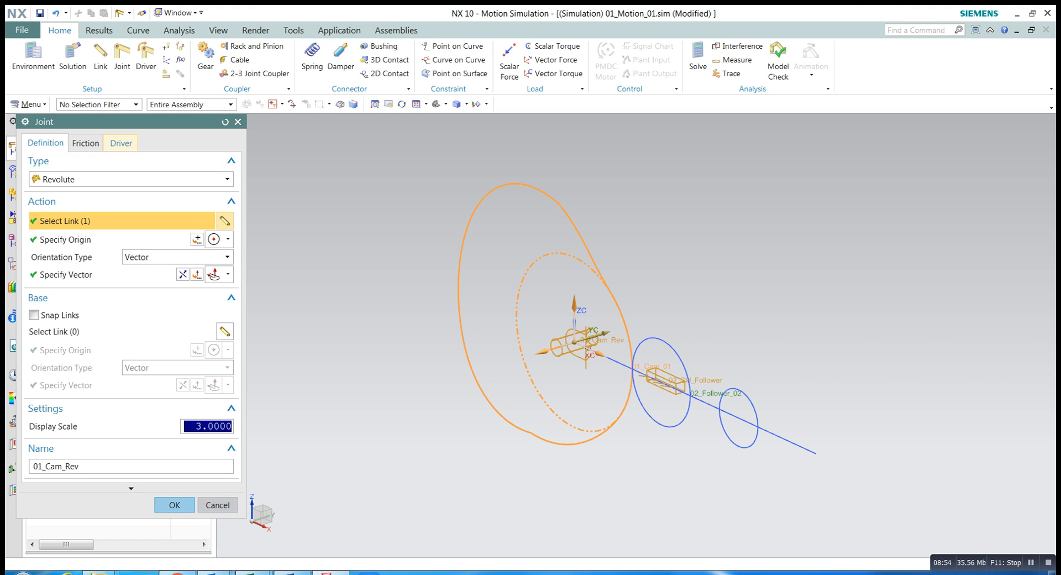
{"action": "left_click", "coordinate": [121, 142]}
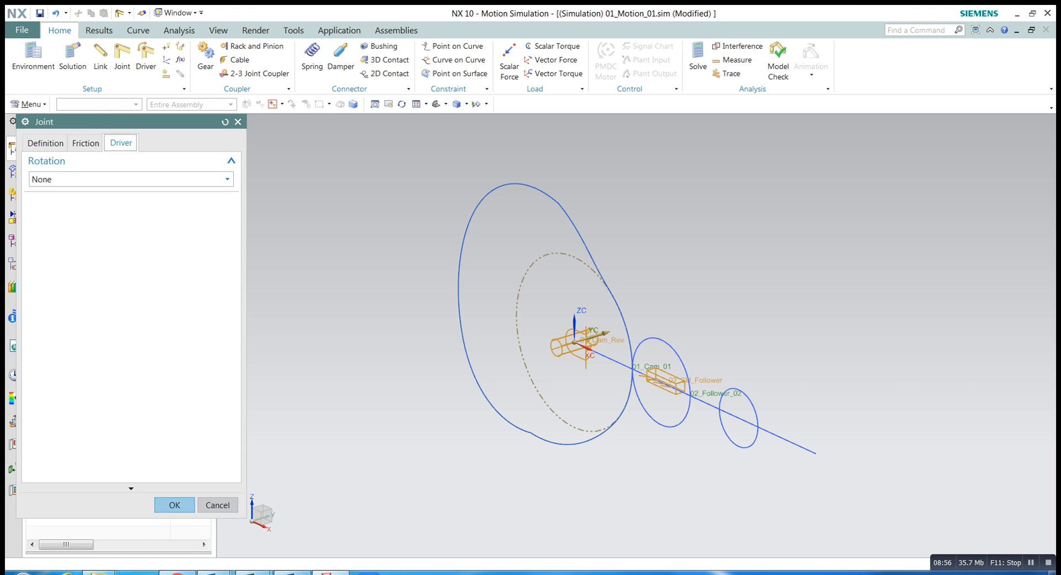
{"action": "left_click", "coordinate": [131, 180]}
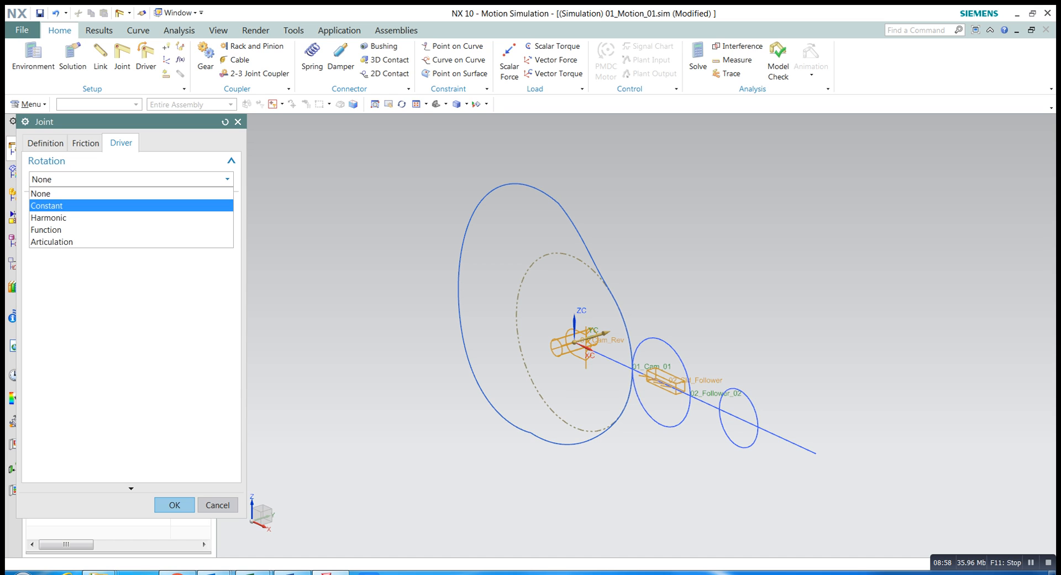
{"action": "left_click", "coordinate": [46, 205]}
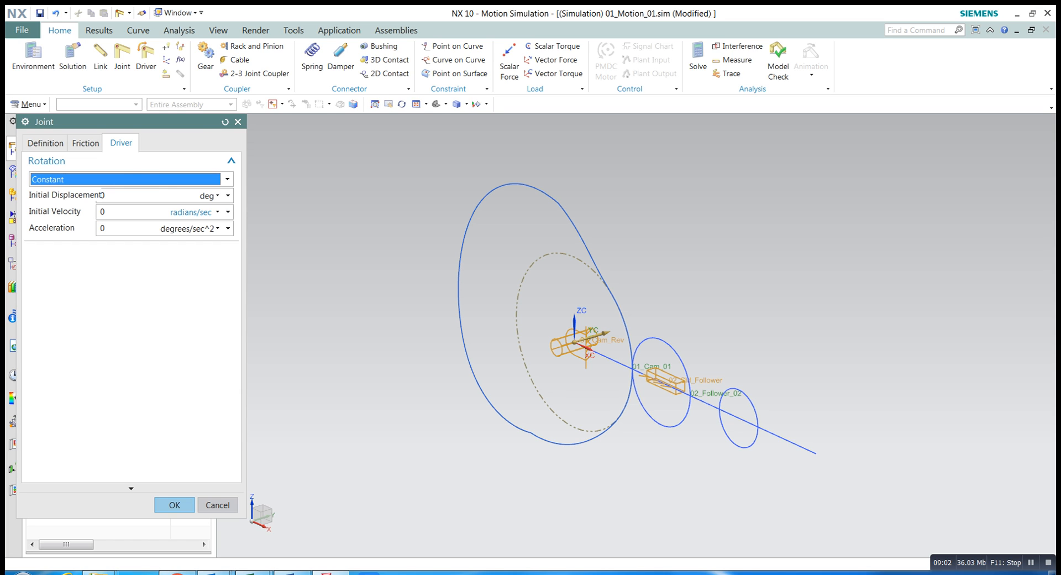
Step: Set the cam driver's initial velocity to 2 rev/sec and confirm the joint
{"action": "left_click", "coordinate": [193, 212]}
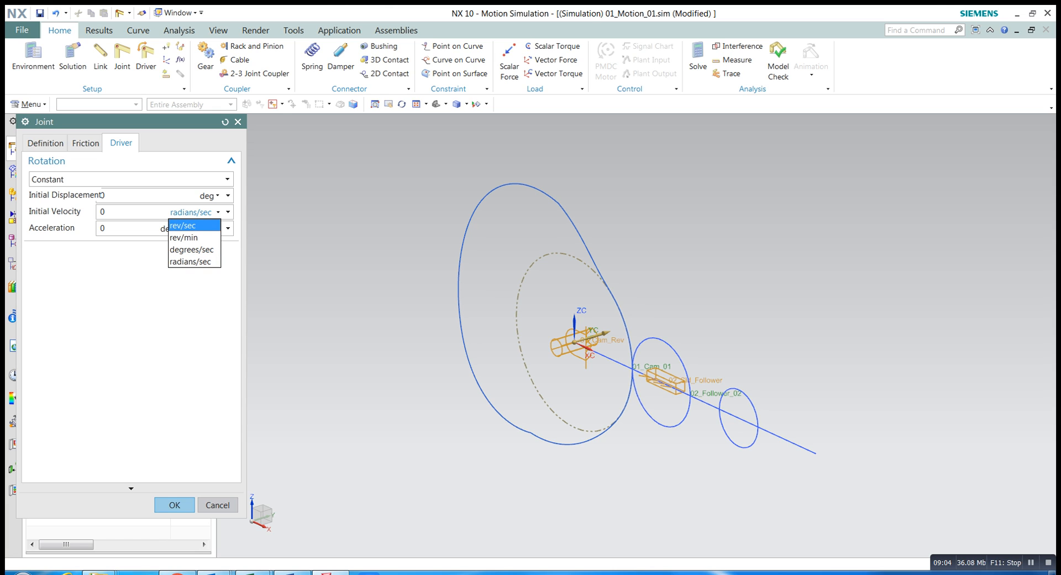
{"action": "left_click", "coordinate": [184, 226]}
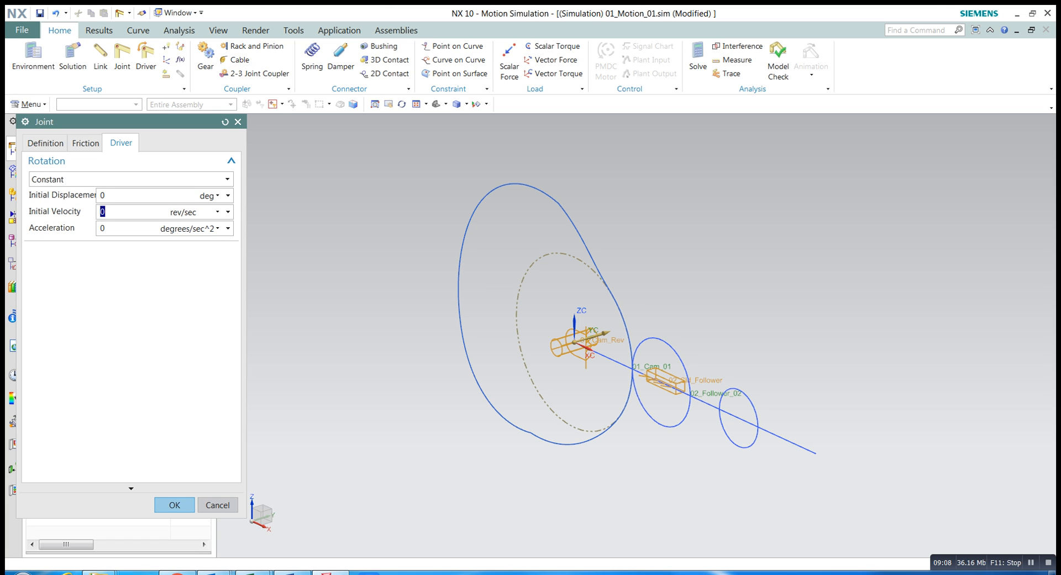
{"action": "type", "text": "2"}
{"action": "left_click", "coordinate": [217, 212]}
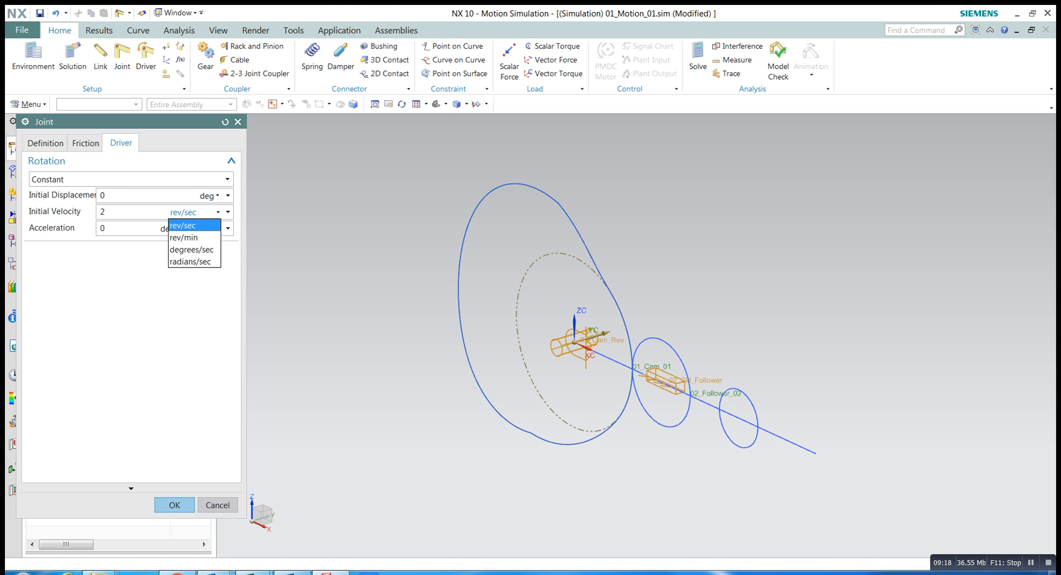
{"action": "left_click", "coordinate": [184, 225]}
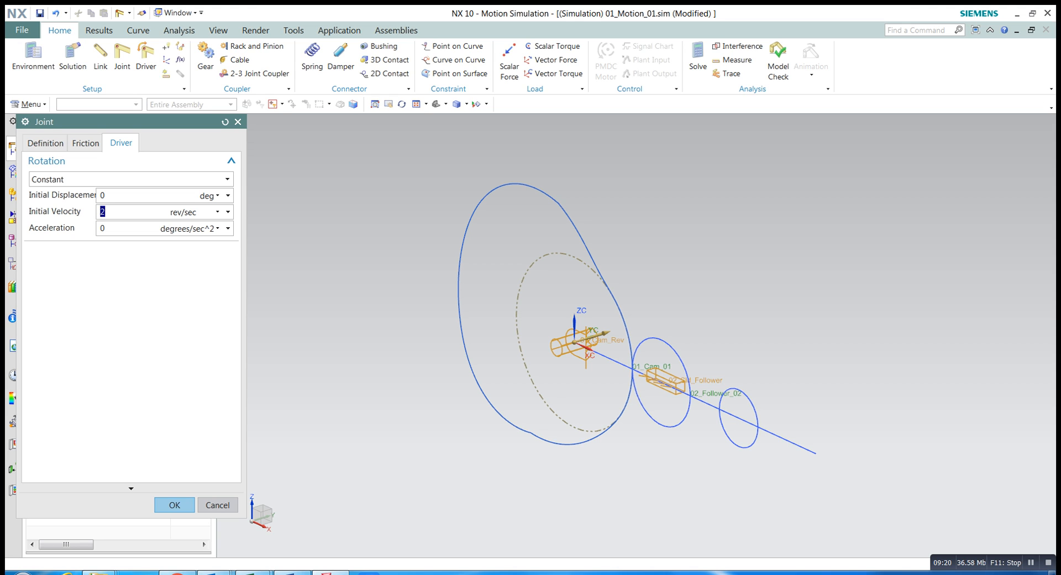
{"action": "key", "text": "Return"}
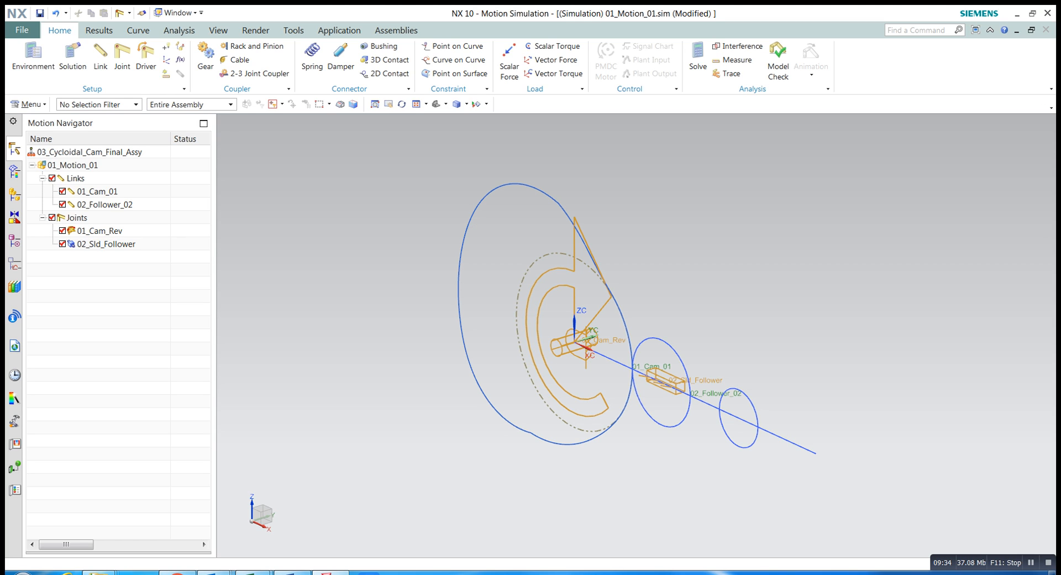
Step: Set the translation driver of the 02_Sld_Follower joint to Function and open the Function Manager for its displacement function
{"action": "double_click", "coordinate": [105, 243]}
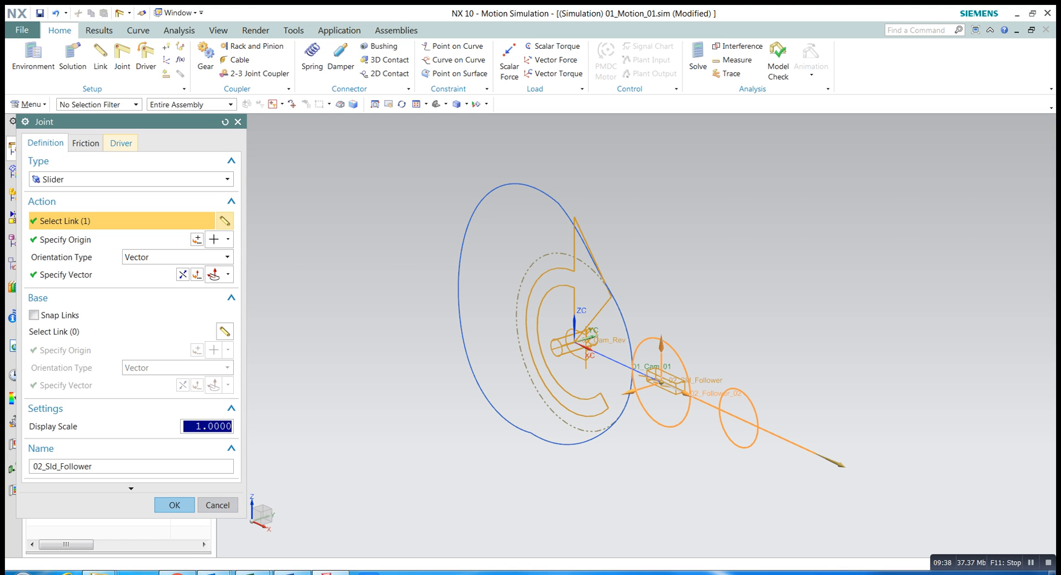
{"action": "left_click", "coordinate": [121, 142]}
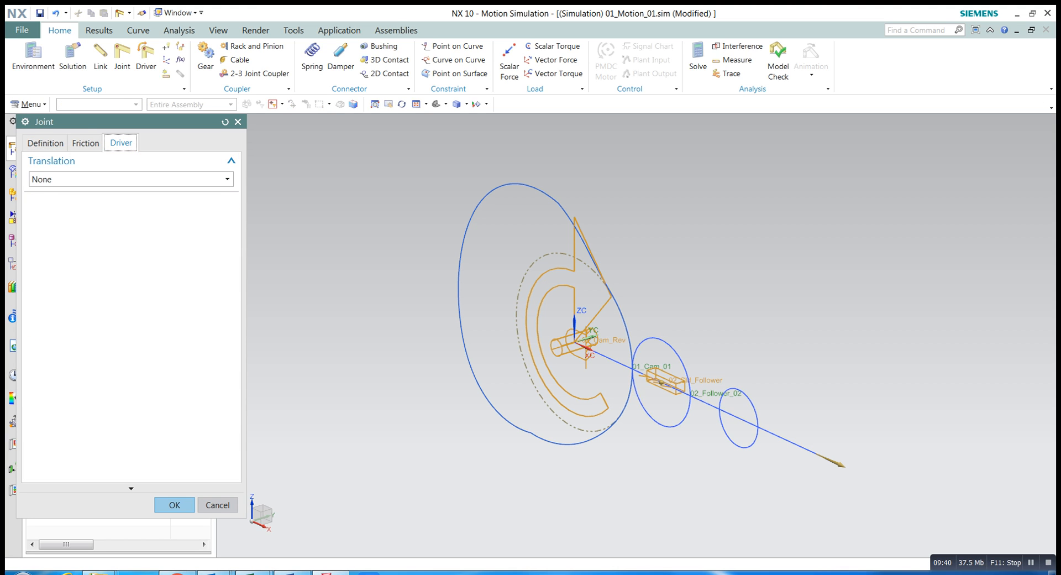
{"action": "left_click", "coordinate": [131, 179]}
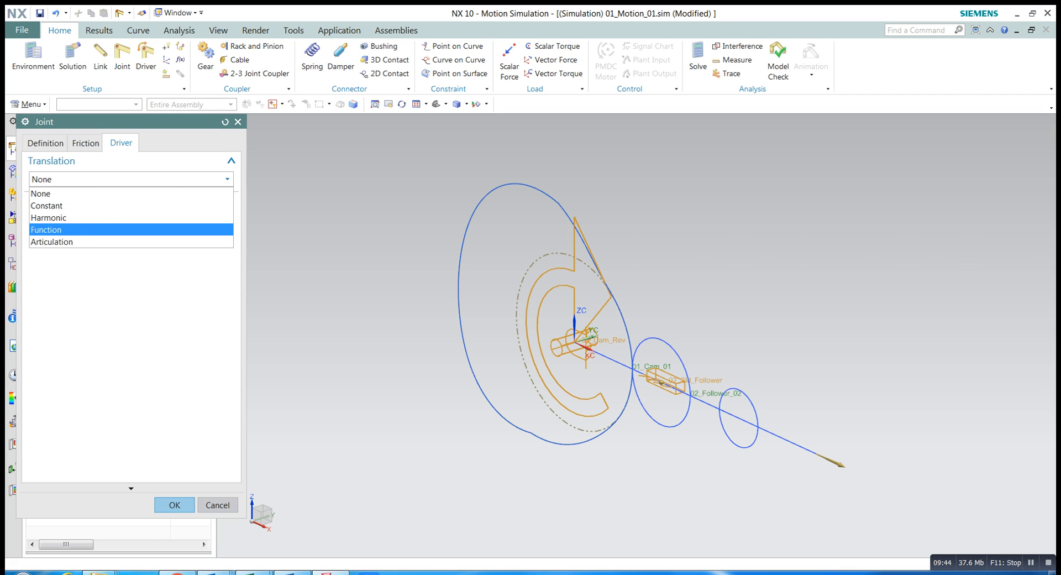
{"action": "left_click", "coordinate": [55, 230]}
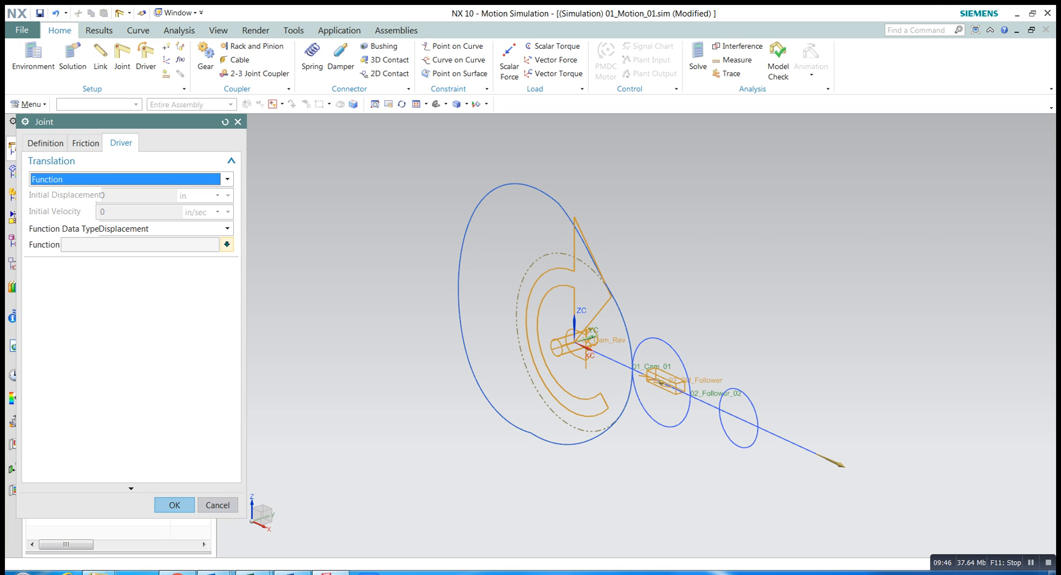
{"action": "left_click", "coordinate": [227, 244]}
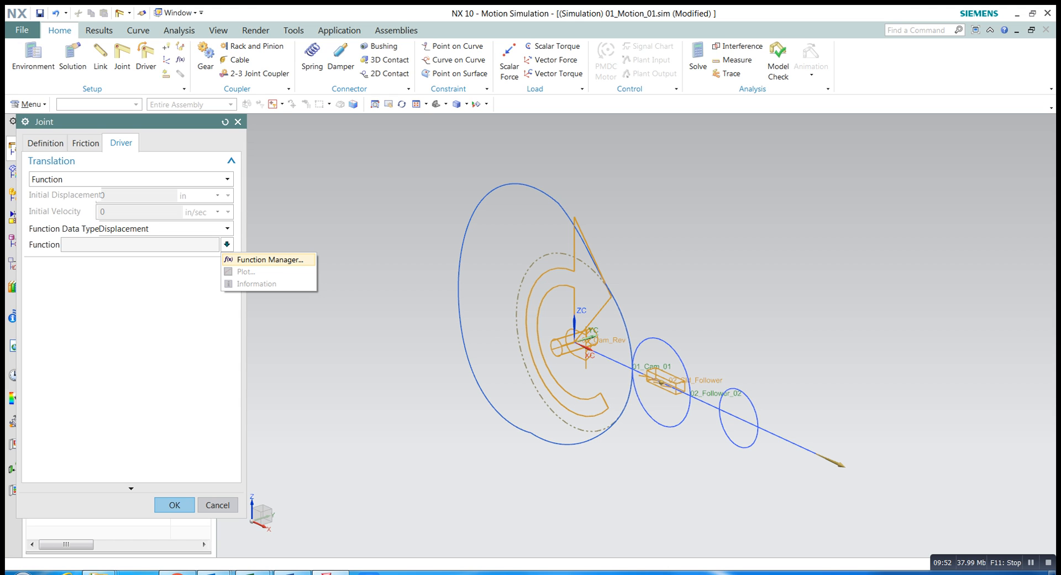
{"action": "left_click", "coordinate": [270, 259]}
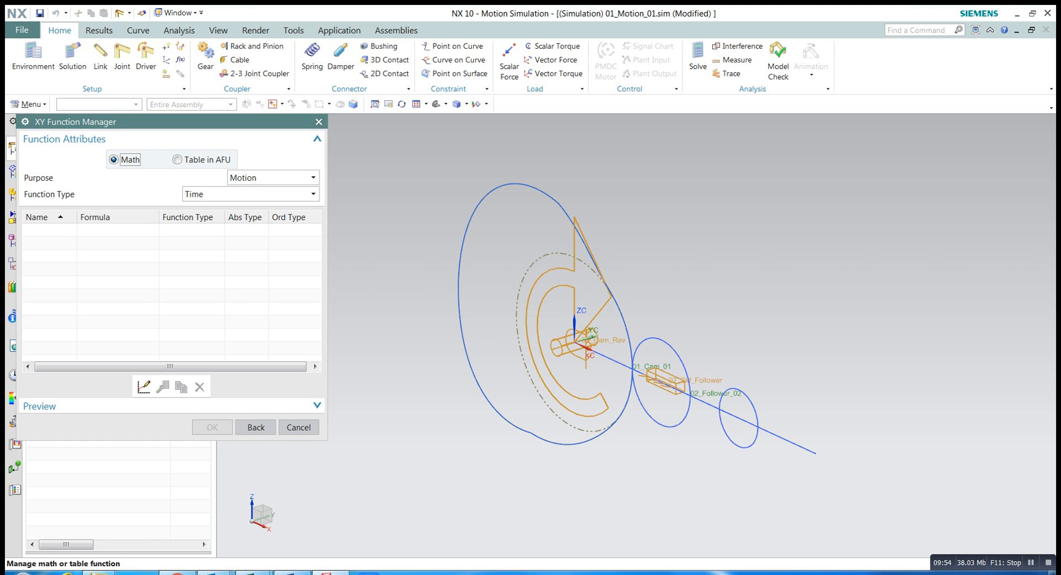
Step: Create a new AFU table function for the follower driver and name it 01_Slider_Follower_Motion
{"action": "key", "text": "Right"}
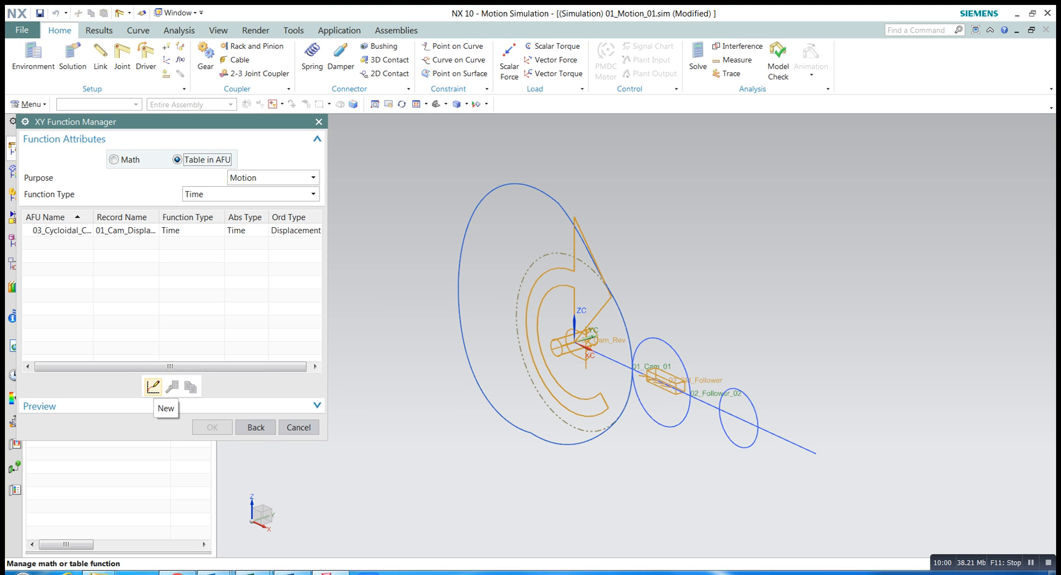
{"action": "left_click", "coordinate": [153, 386]}
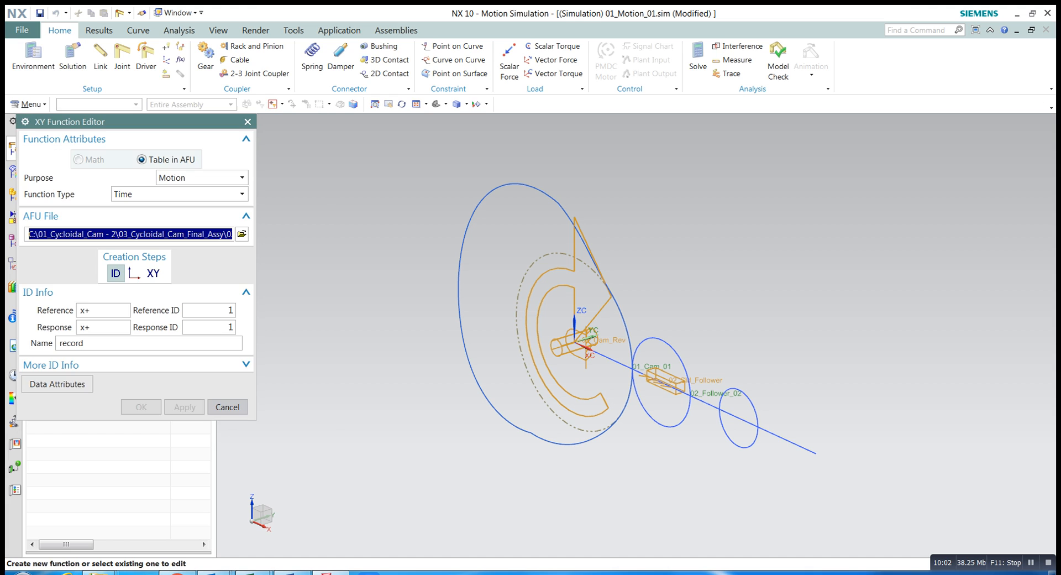
{"action": "double_click", "coordinate": [72, 343]}
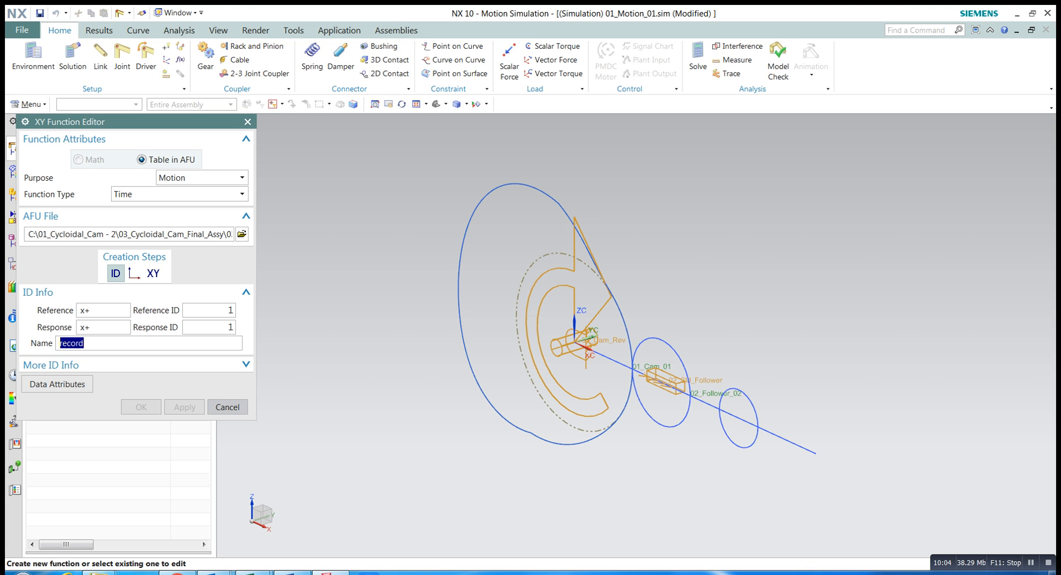
{"action": "type", "text": "01_Slider_"}
{"action": "type", "text": "Follower_Motion"}
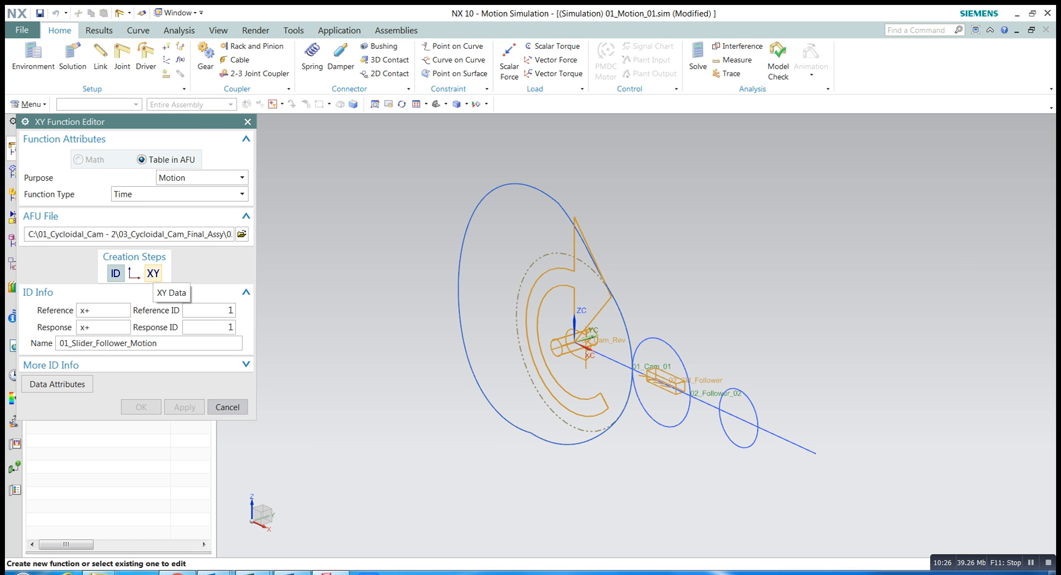
Step: Set the function's X increment to 2/360 and its number of points to 360, then clear the pre-filled rows in the text editor
{"action": "left_click", "coordinate": [154, 273]}
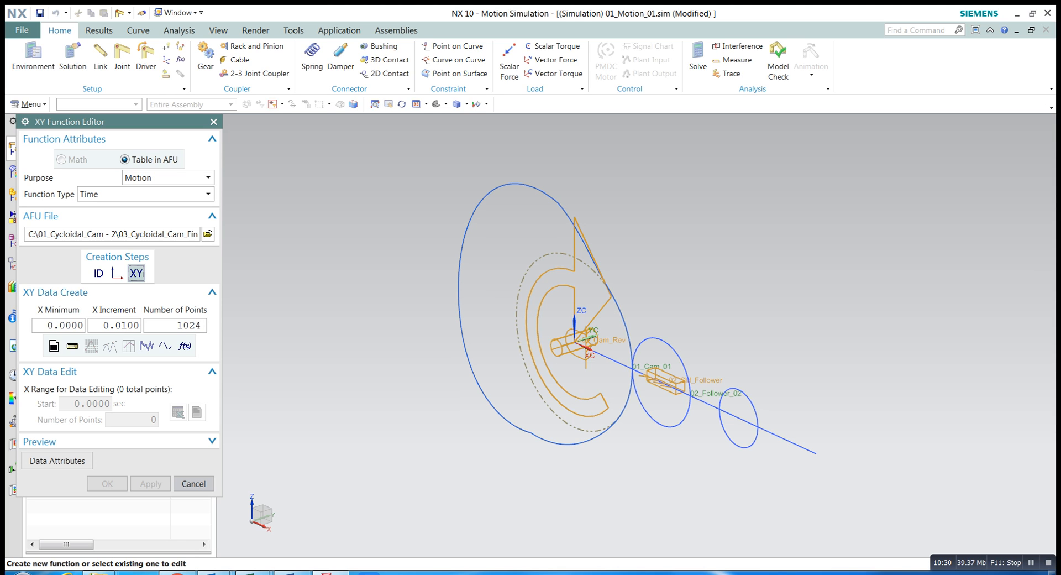
{"action": "double_click", "coordinate": [115, 325]}
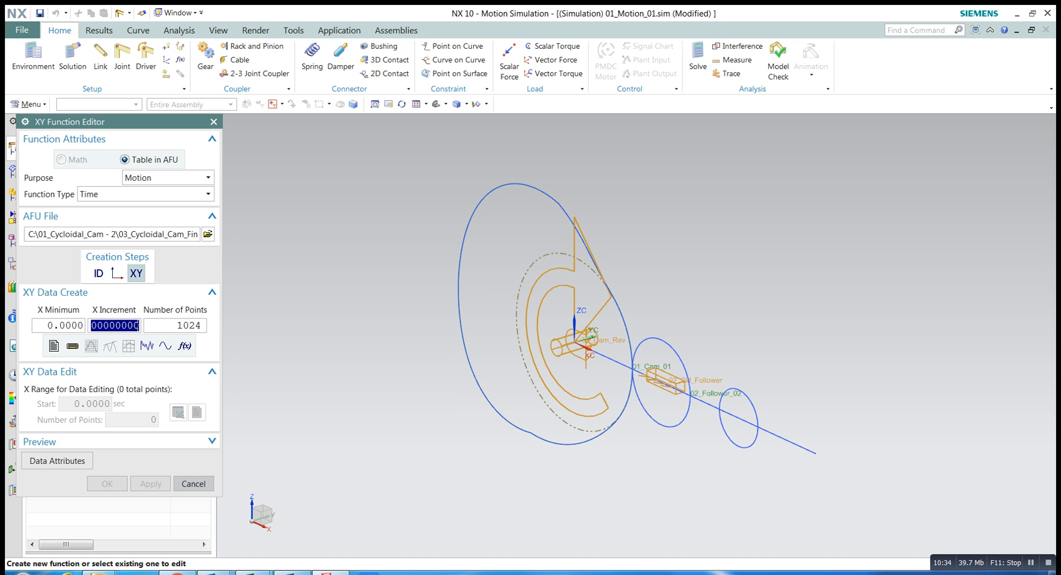
{"action": "type", "text": "2/3"}
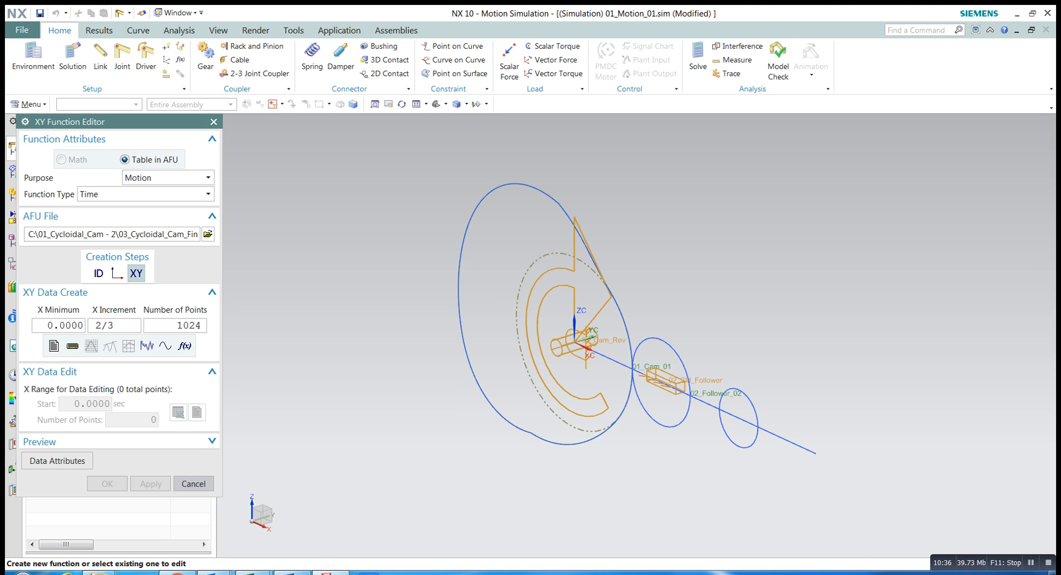
{"action": "type", "text": "60"}
{"action": "key", "text": "Tab"}
{"action": "double_click", "coordinate": [164, 325]}
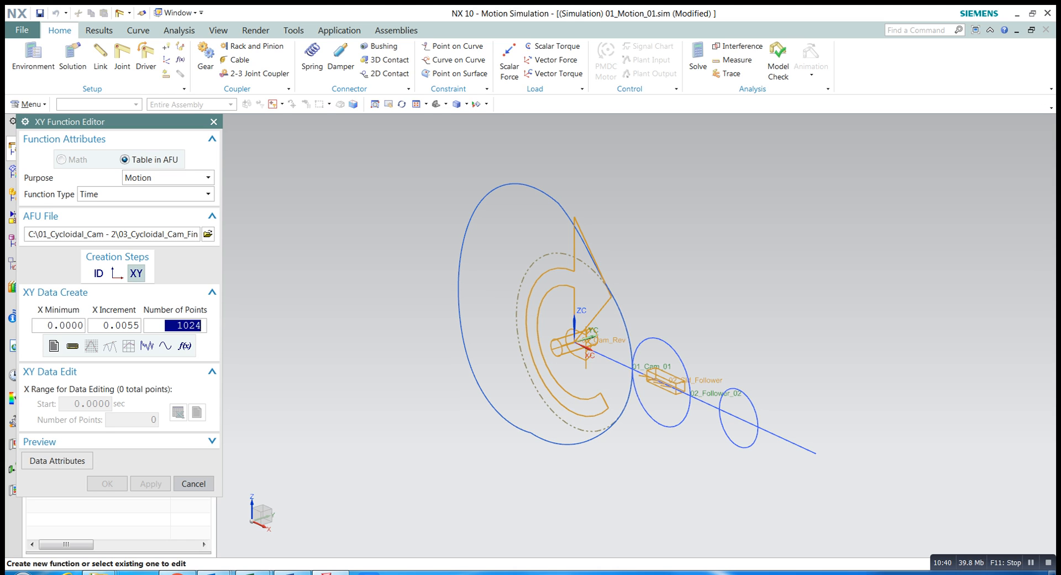
{"action": "type", "text": "360"}
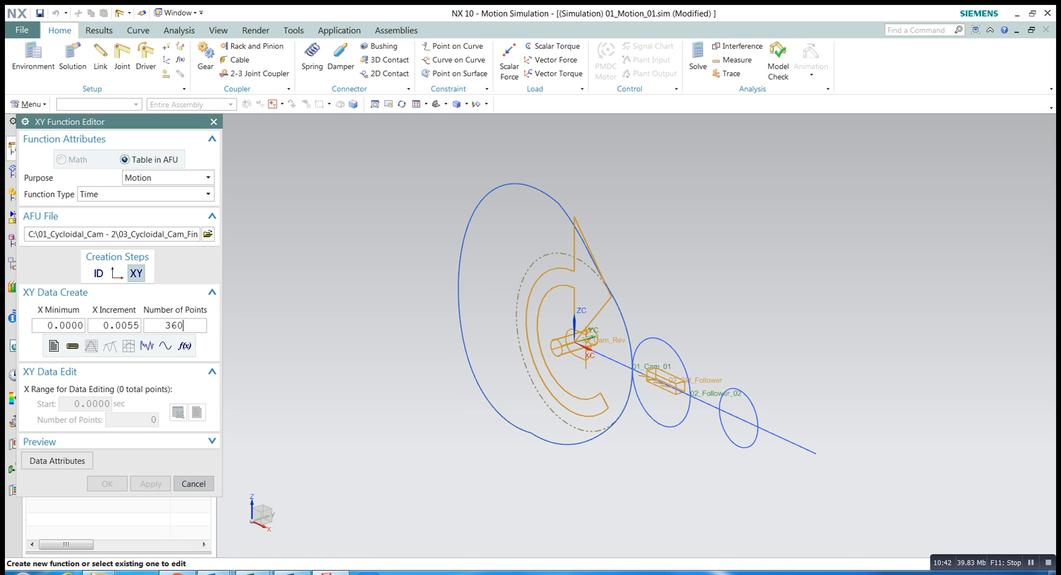
{"action": "left_click", "coordinate": [59, 326]}
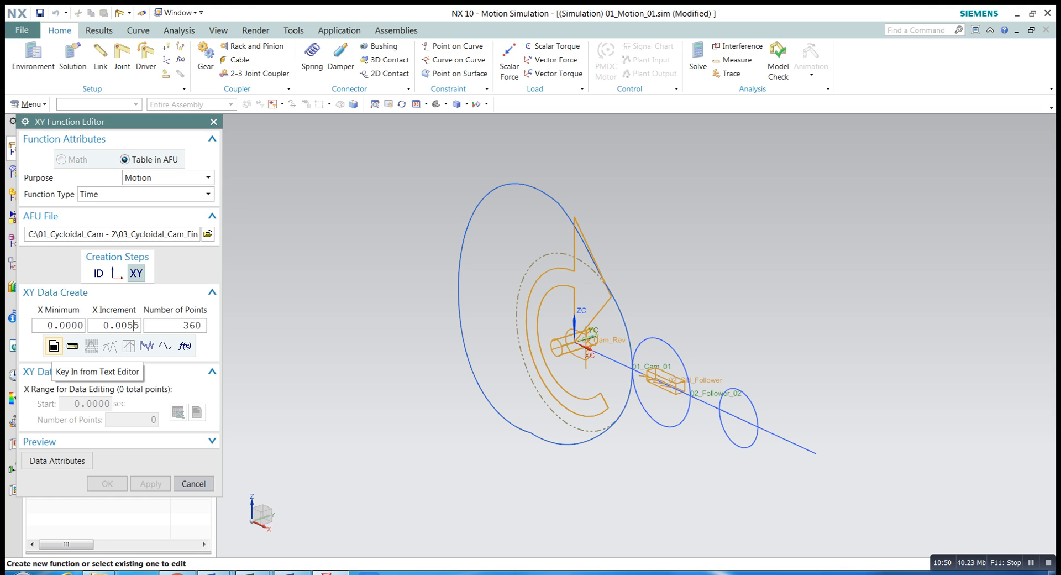
{"action": "left_click", "coordinate": [54, 346]}
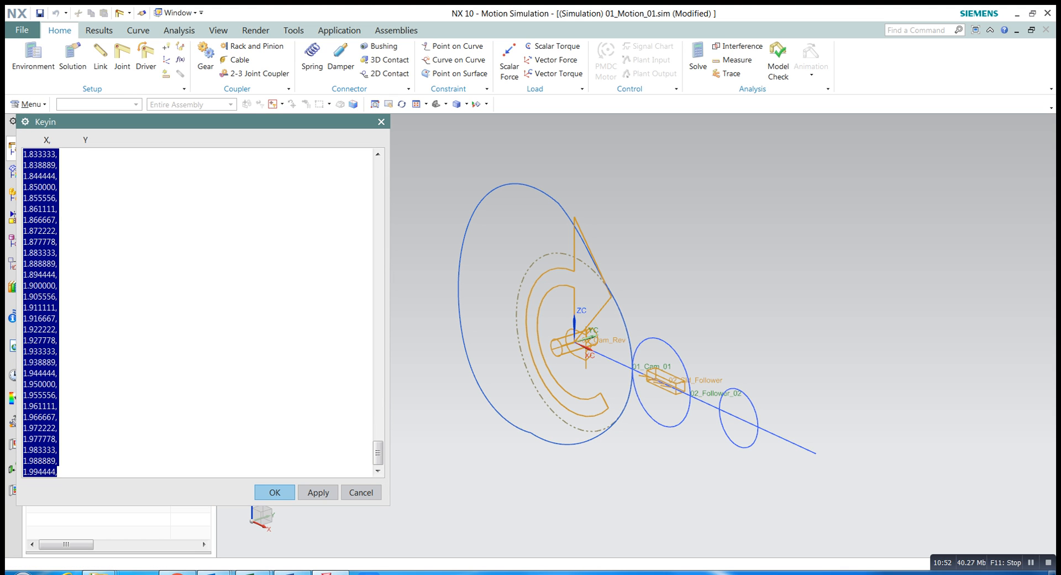
{"action": "key", "text": "Delete"}
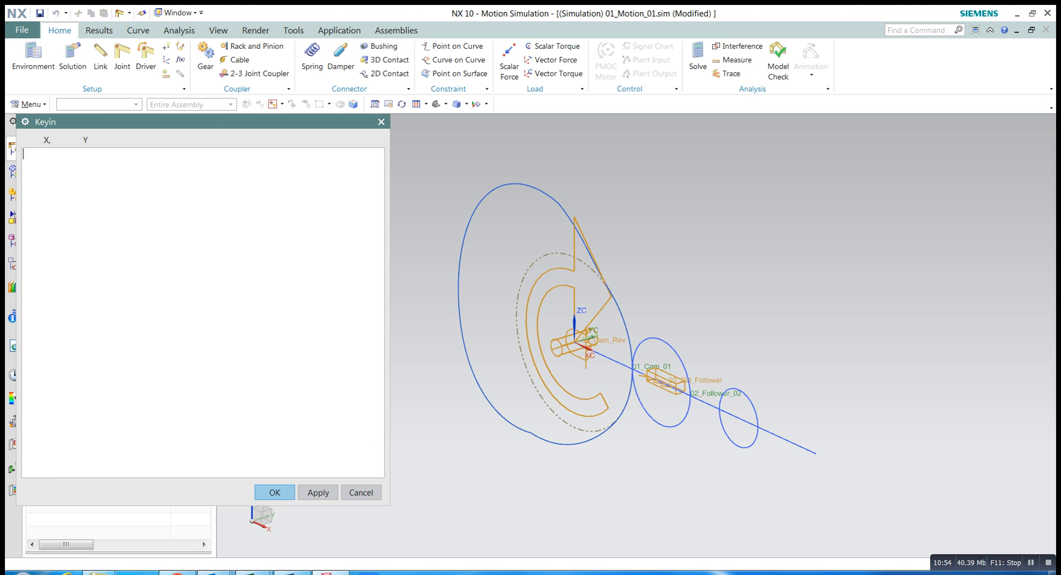
Step: Switch to the Excel workbook 02_Excel_Cam_02_Final and copy the t and s values in D9:E368
{"action": "mouse_move", "coordinate": [253, 572]}
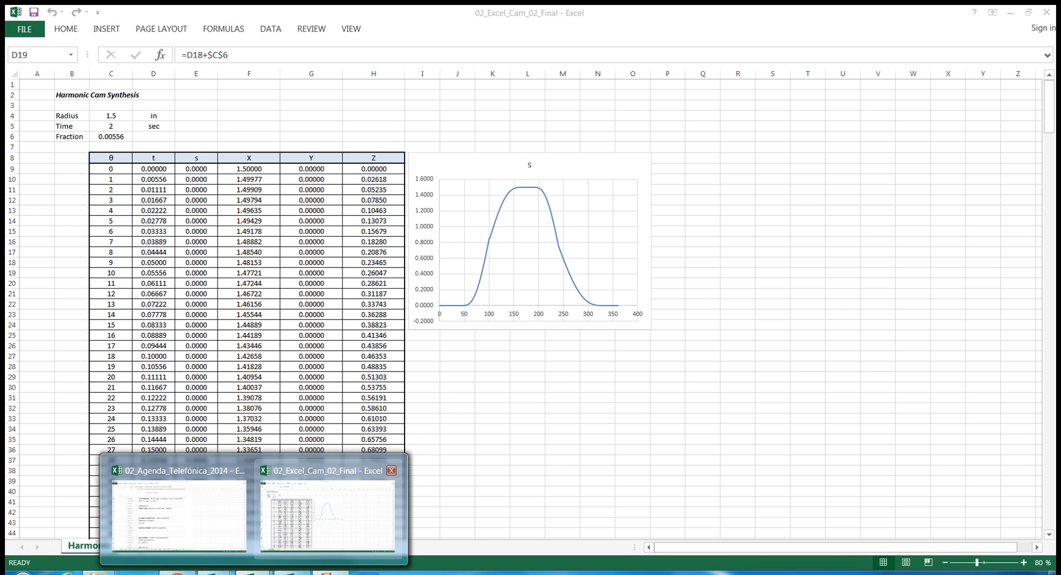
{"action": "left_click", "coordinate": [327, 514]}
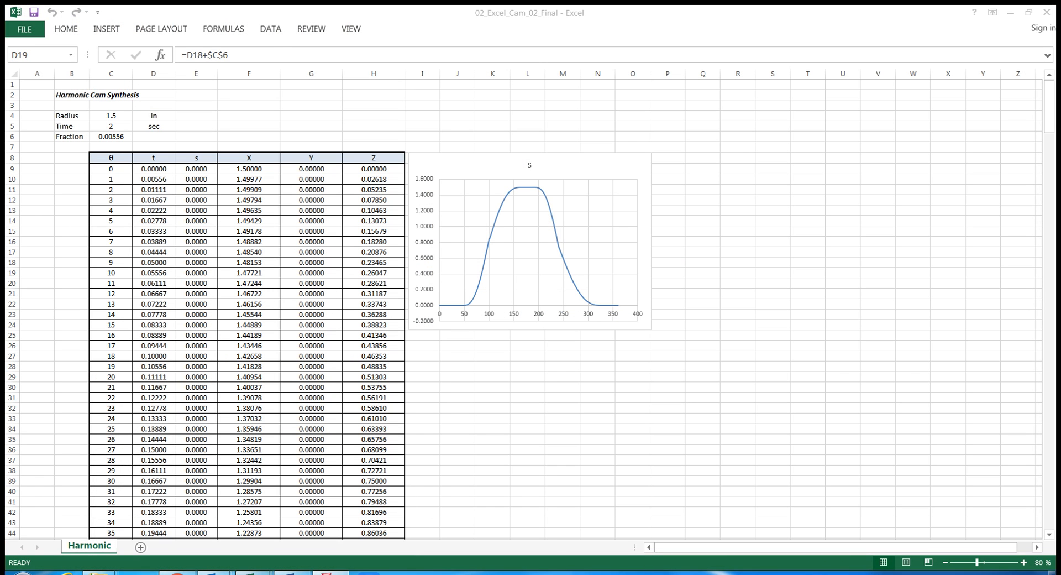
{"action": "left_click", "coordinate": [197, 221]}
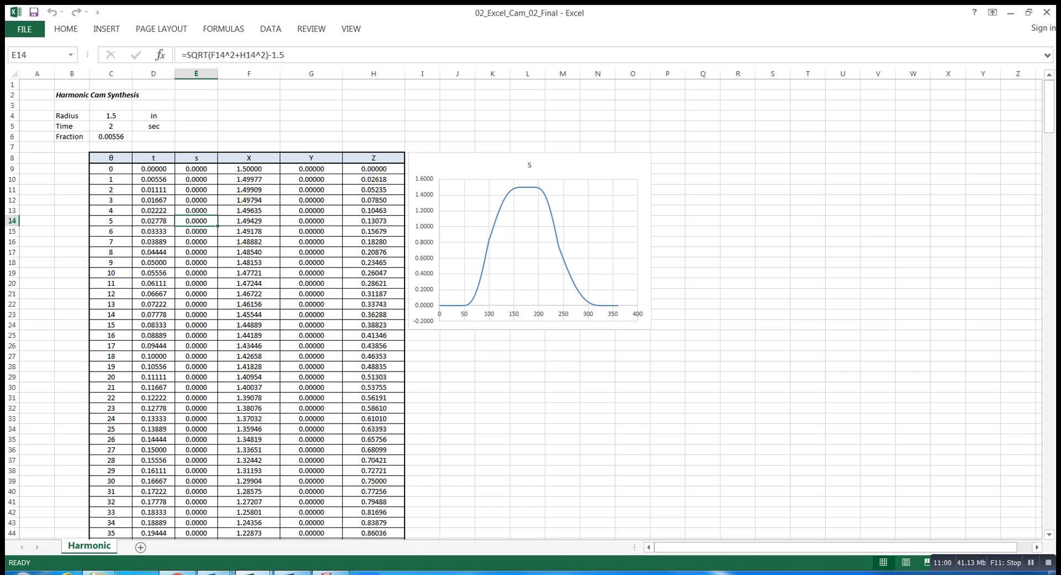
{"action": "left_click", "coordinate": [154, 179]}
{"action": "mouse_move", "coordinate": [1048, 106]}
{"action": "left_mouse_down"}
{"action": "mouse_move", "coordinate": [1049, 233]}
{"action": "mouse_move", "coordinate": [1048, 107]}
{"action": "left_mouse_up"}
{"action": "left_click", "coordinate": [154, 168]}
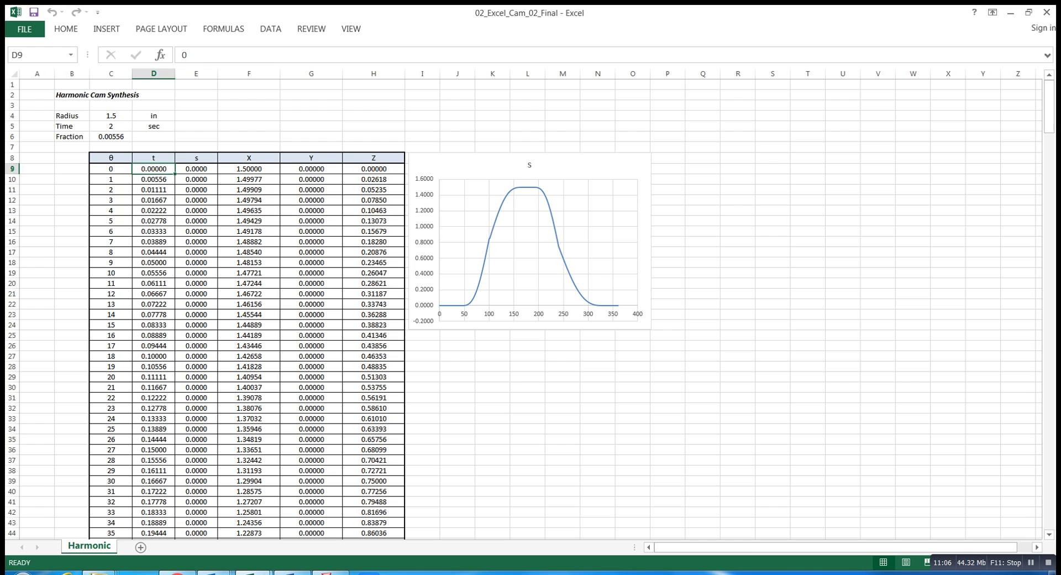
{"action": "left_click_drag", "start_coordinate": [1048, 107], "coordinate": [1048, 502]}
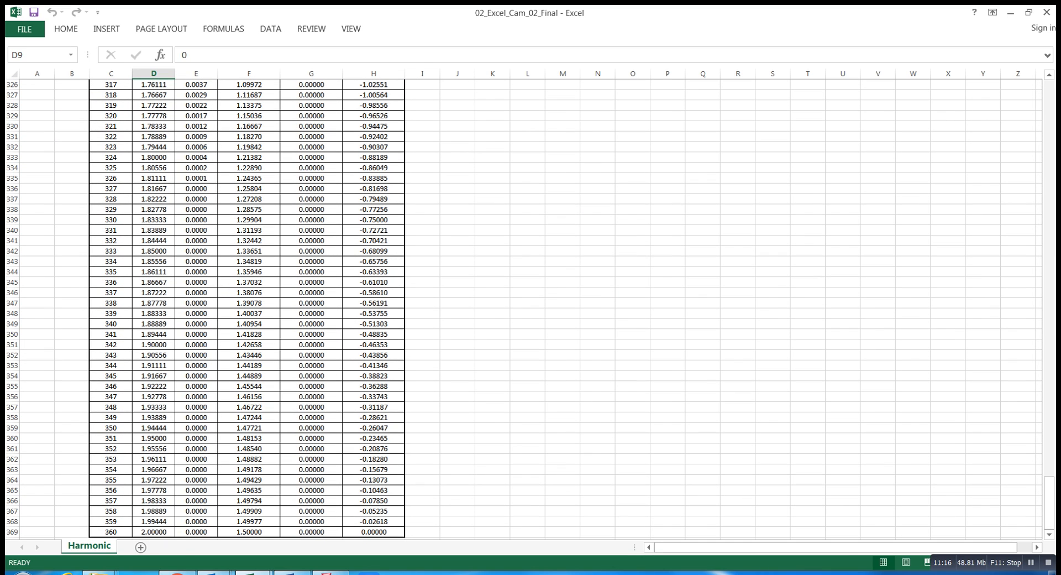
{"action": "left_click", "coordinate": [197, 521], "text": "shift"}
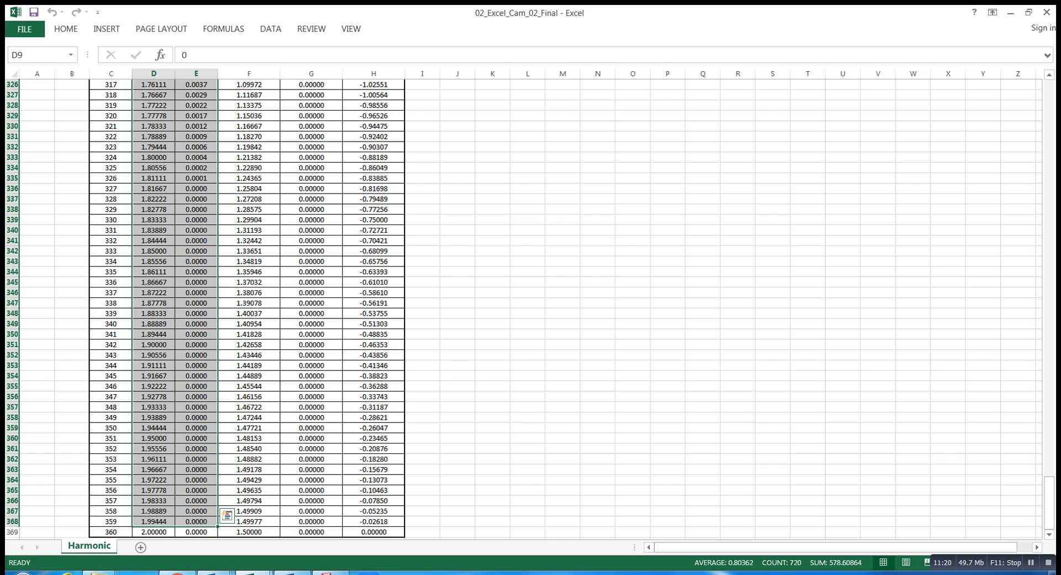
{"action": "right_click", "coordinate": [198, 148]}
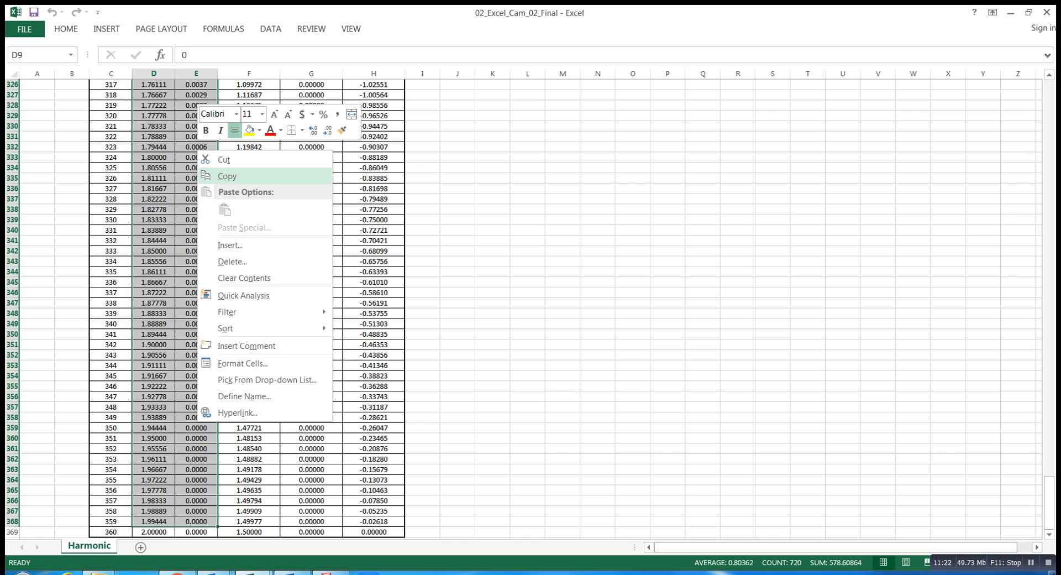
{"action": "left_click", "coordinate": [228, 176]}
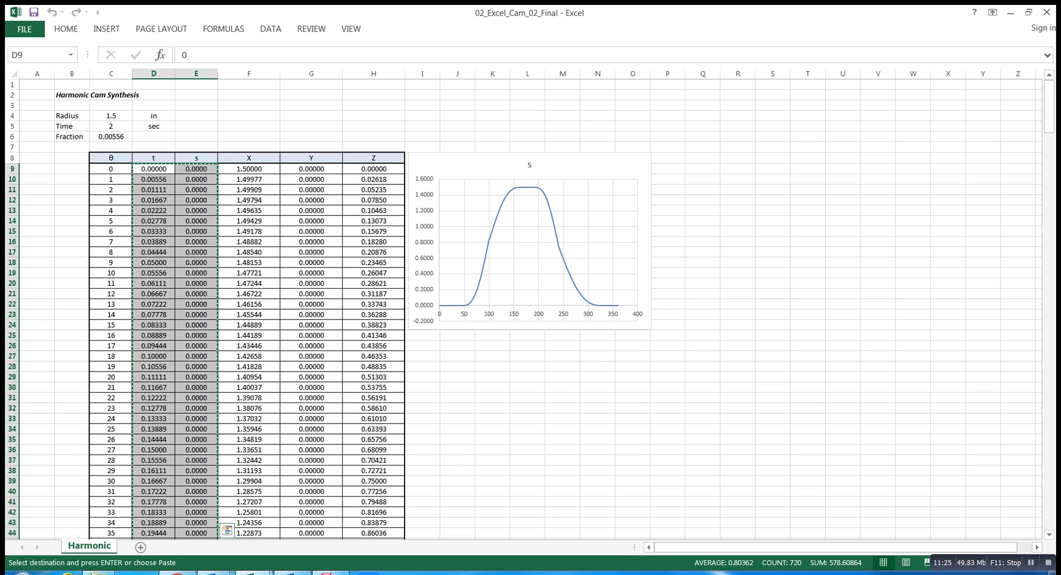
Step: Return to NX, paste the copied time and displacement values as the function's XY data, and review the stored points
{"action": "key", "text": "alt+Tab"}
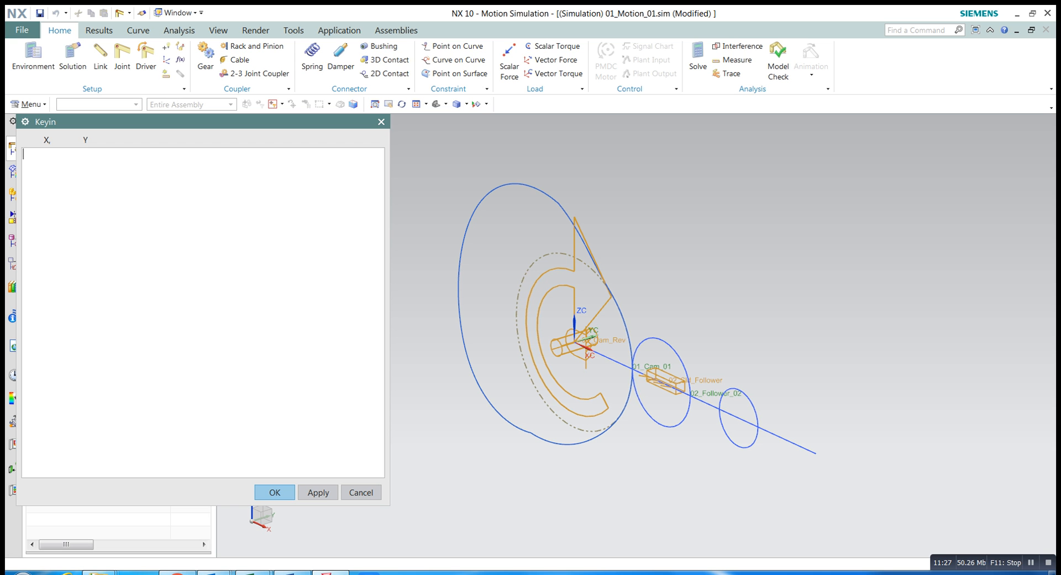
{"action": "right_click", "coordinate": [68, 158]}
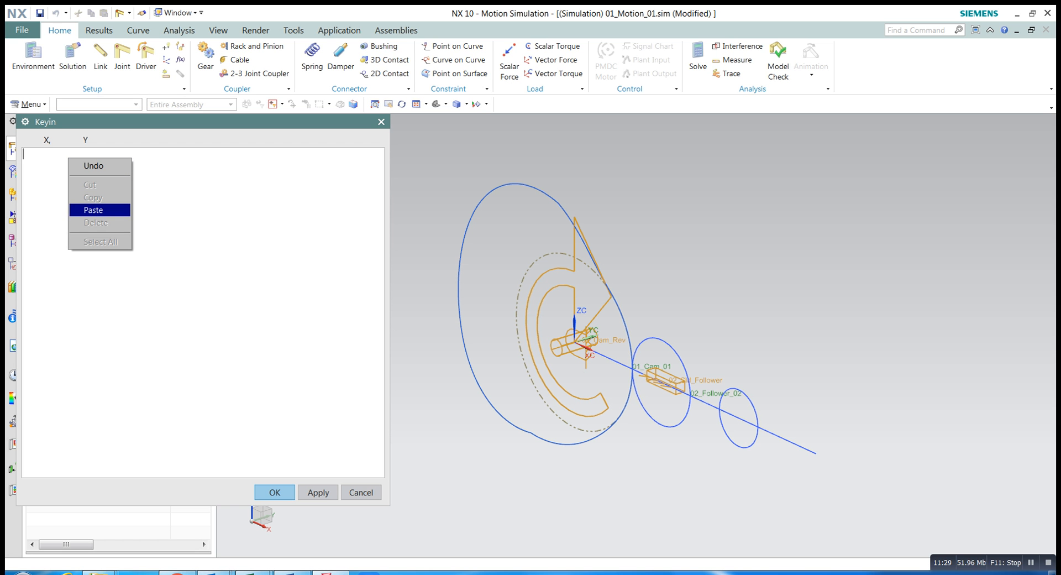
{"action": "left_click", "coordinate": [94, 210]}
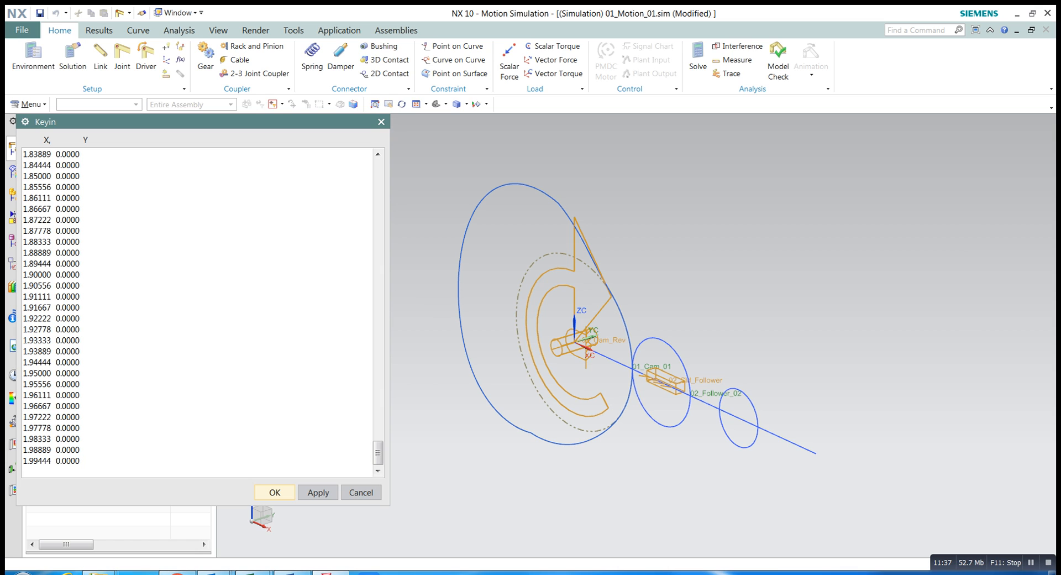
{"action": "left_click", "coordinate": [275, 492]}
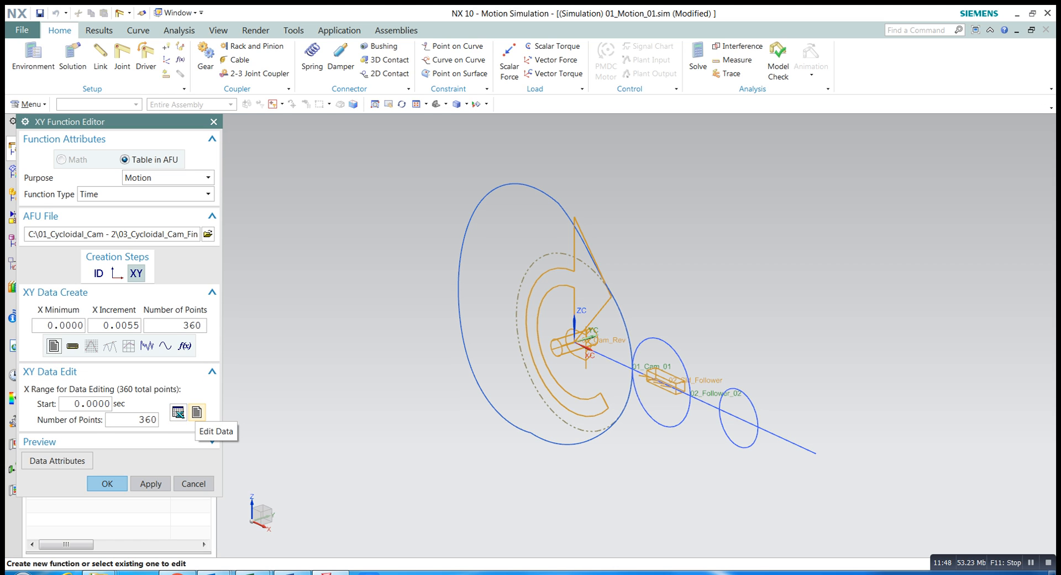
{"action": "left_click", "coordinate": [196, 412]}
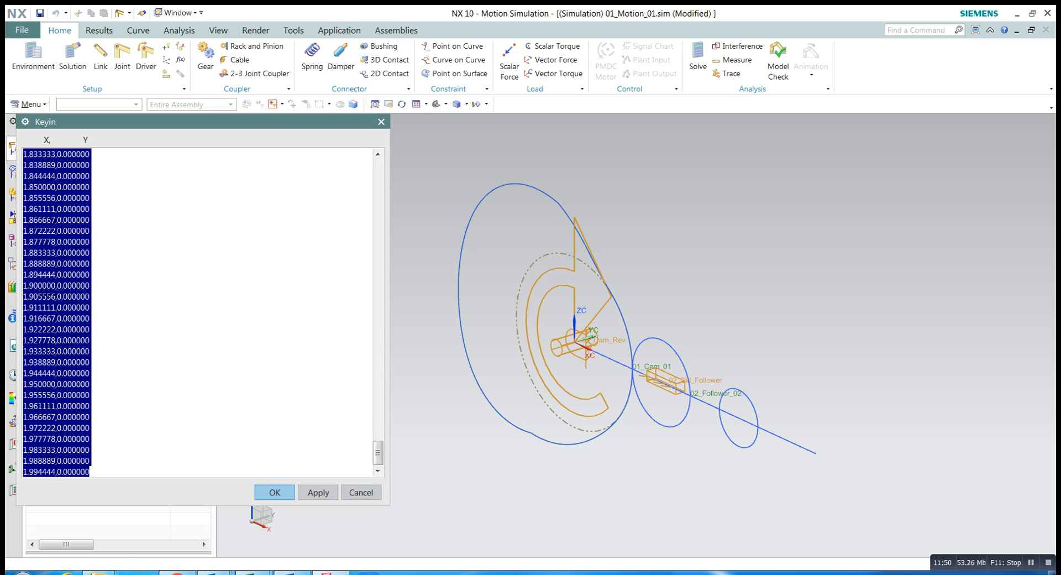
{"action": "mouse_move", "coordinate": [378, 454]}
{"action": "left_mouse_down"}
{"action": "mouse_move", "coordinate": [378, 173]}
{"action": "mouse_move", "coordinate": [378, 453]}
{"action": "left_mouse_up"}
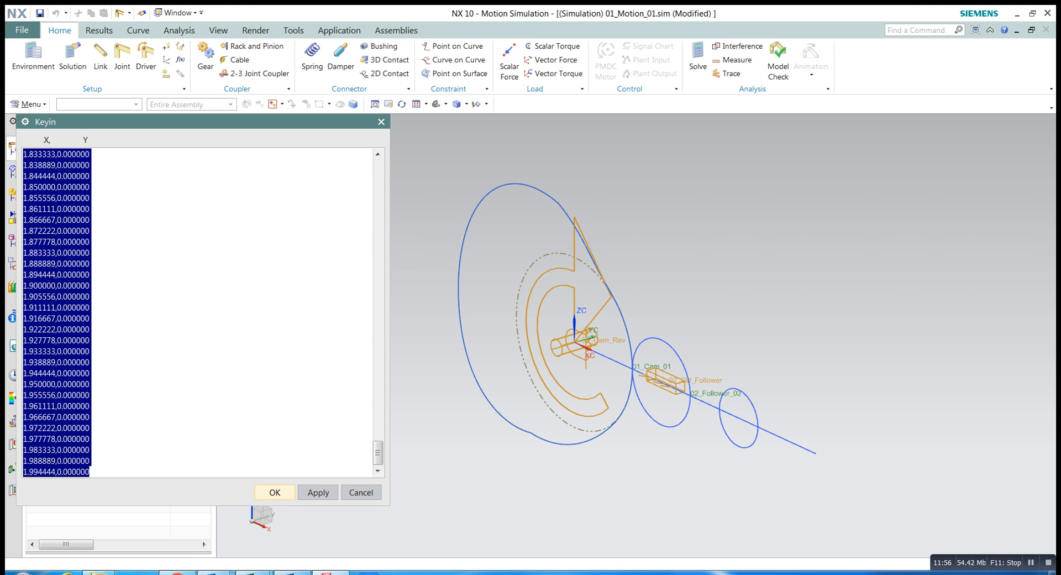
{"action": "left_click", "coordinate": [275, 492]}
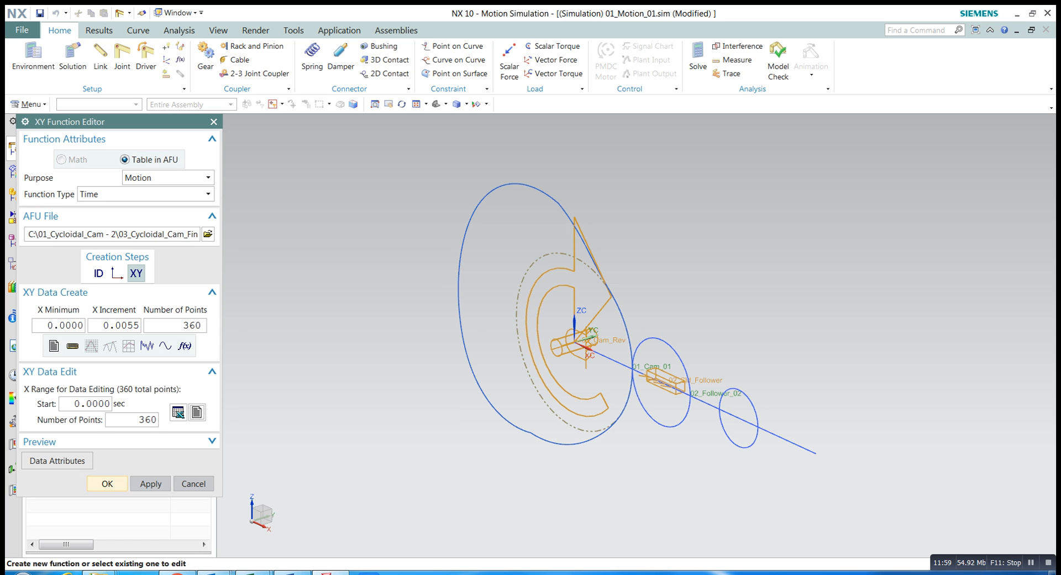
Step: Save the table function and assign 01_Slider_Follower_Motion as the follower joint's displacement driver, confirming the joint
{"action": "left_click", "coordinate": [107, 484]}
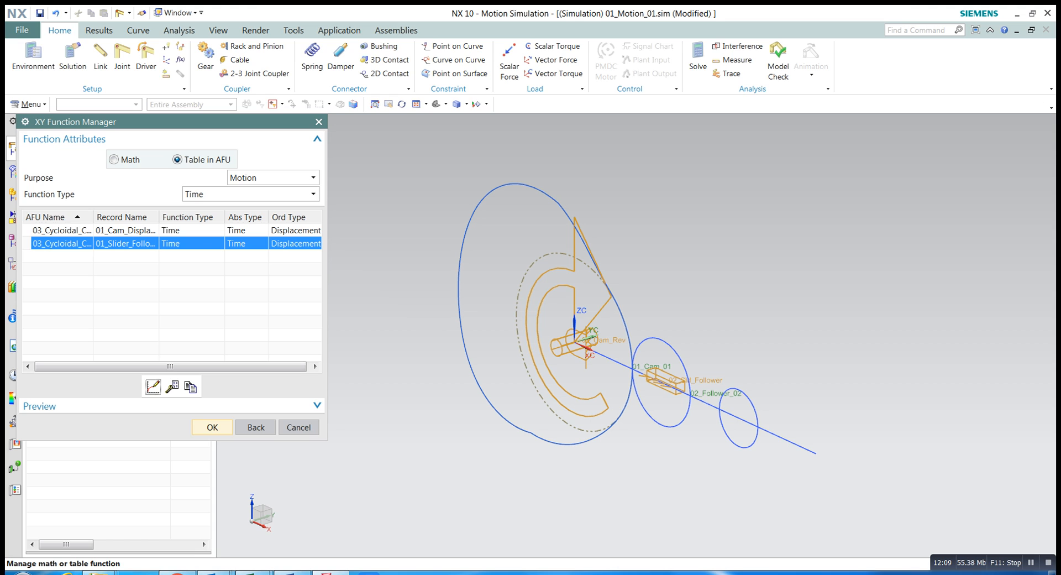
{"action": "left_click", "coordinate": [212, 427]}
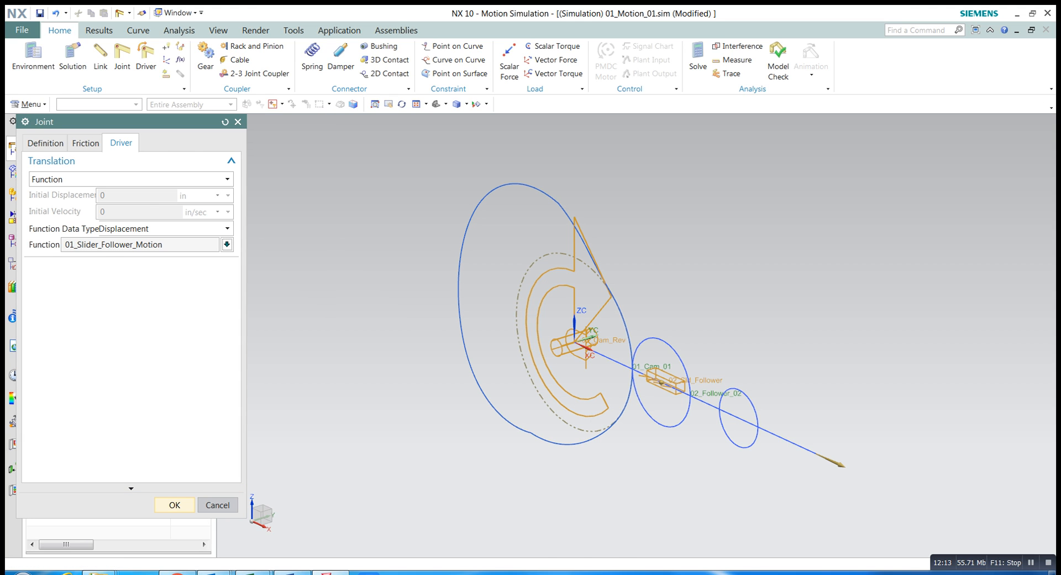
{"action": "left_click", "coordinate": [174, 505]}
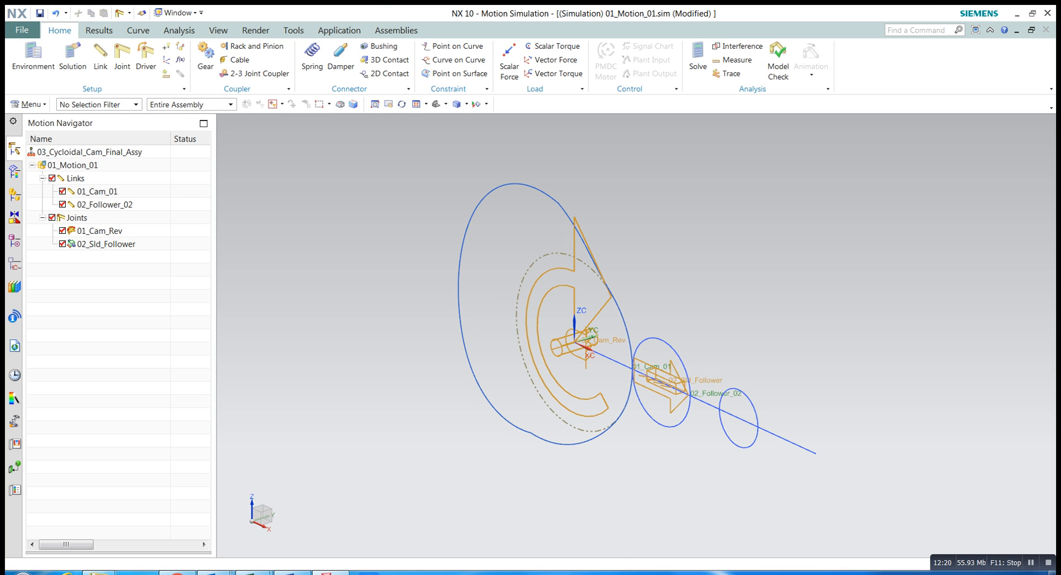
Step: Create and solve a Normal Run solution for 01_Motion_01 named 01_Solution_01, with a time of 2 sec and 100 steps
{"action": "left_click", "coordinate": [72, 165]}
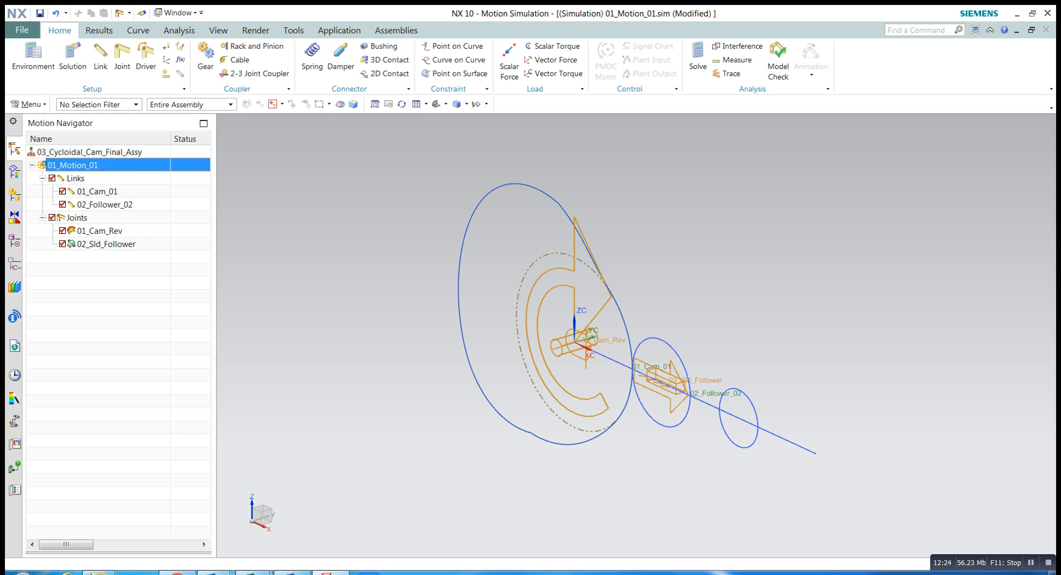
{"action": "right_click", "coordinate": [73, 166]}
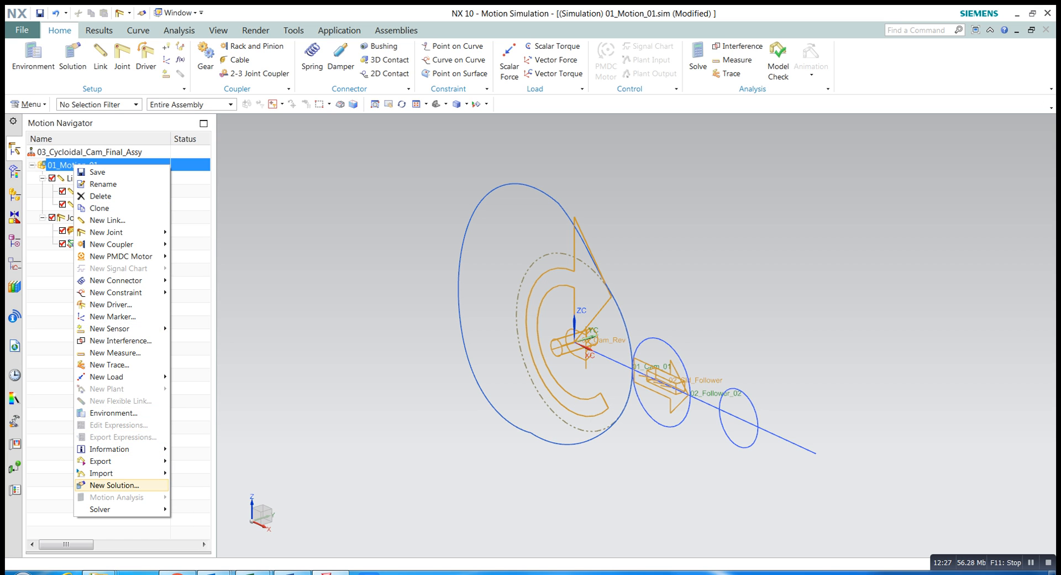
{"action": "left_click", "coordinate": [115, 485]}
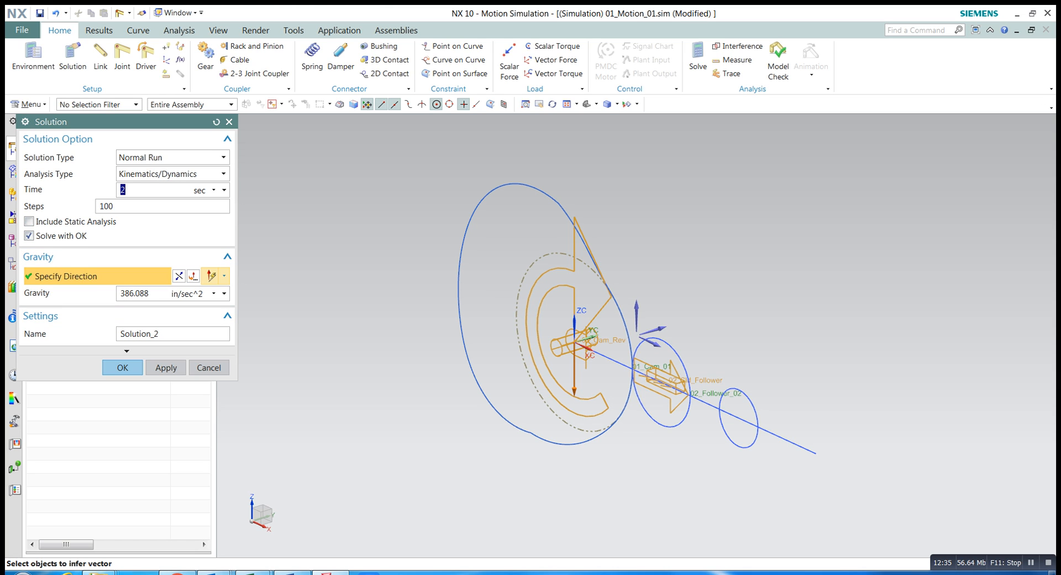
{"action": "double_click", "coordinate": [139, 334]}
{"action": "type", "text": "01_Solution_01"}
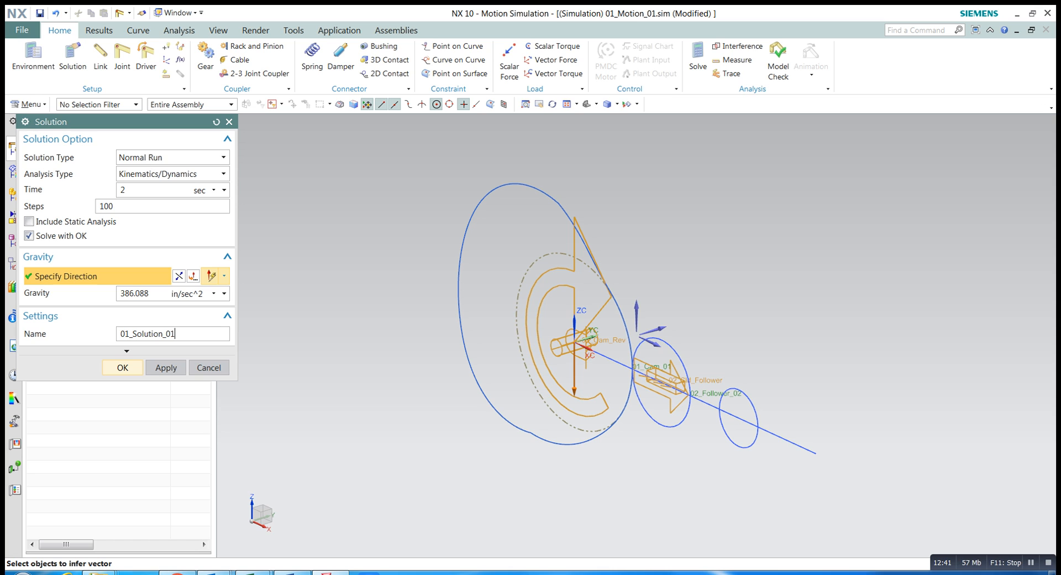
{"action": "left_click", "coordinate": [123, 367]}
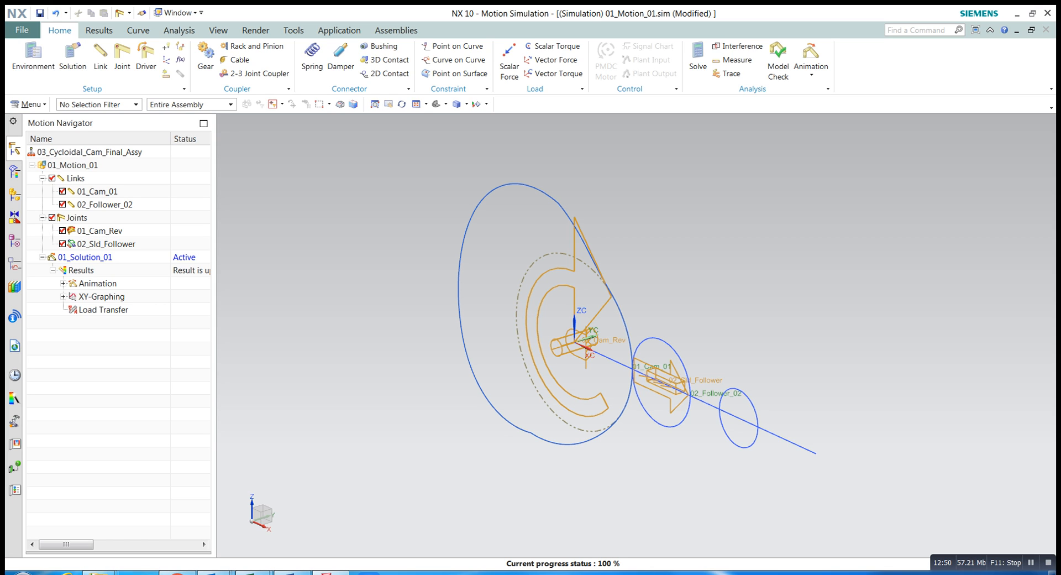
Step: Play the 01_Solution_01 animation to check how the cam and follower move, then close it
{"action": "left_click", "coordinate": [810, 72]}
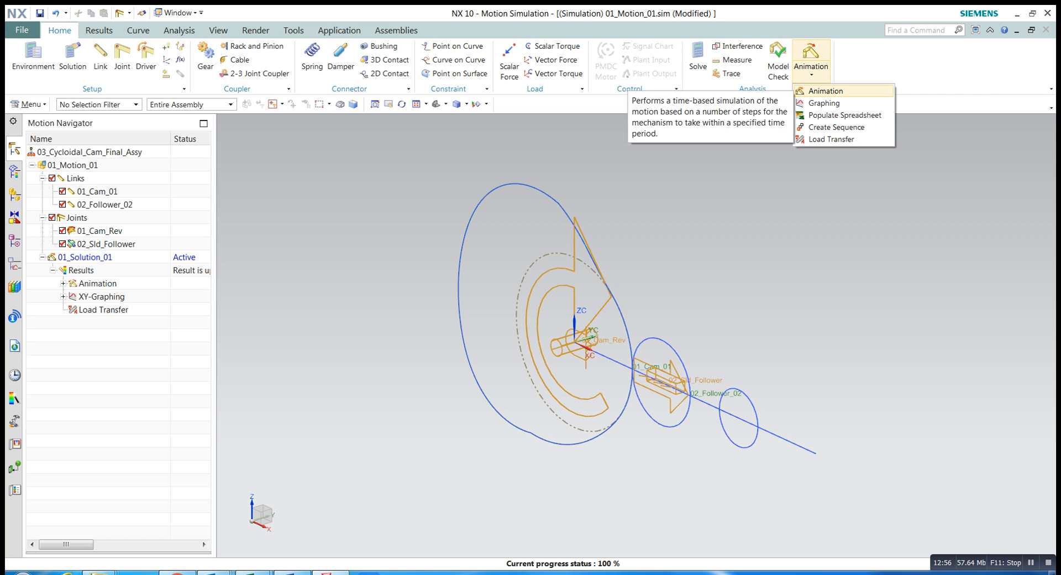
{"action": "left_click", "coordinate": [826, 90]}
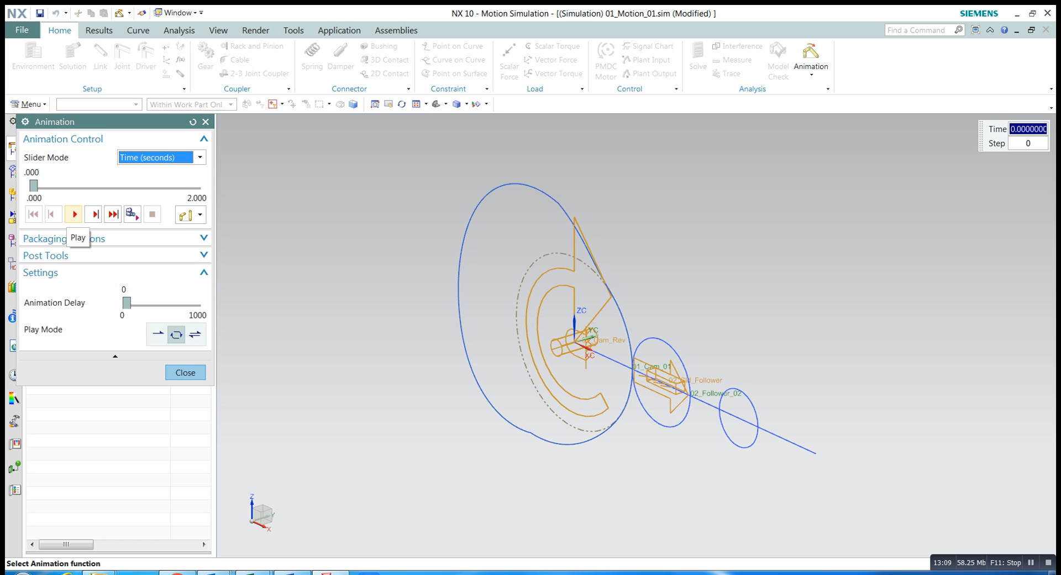
{"action": "left_click", "coordinate": [75, 214]}
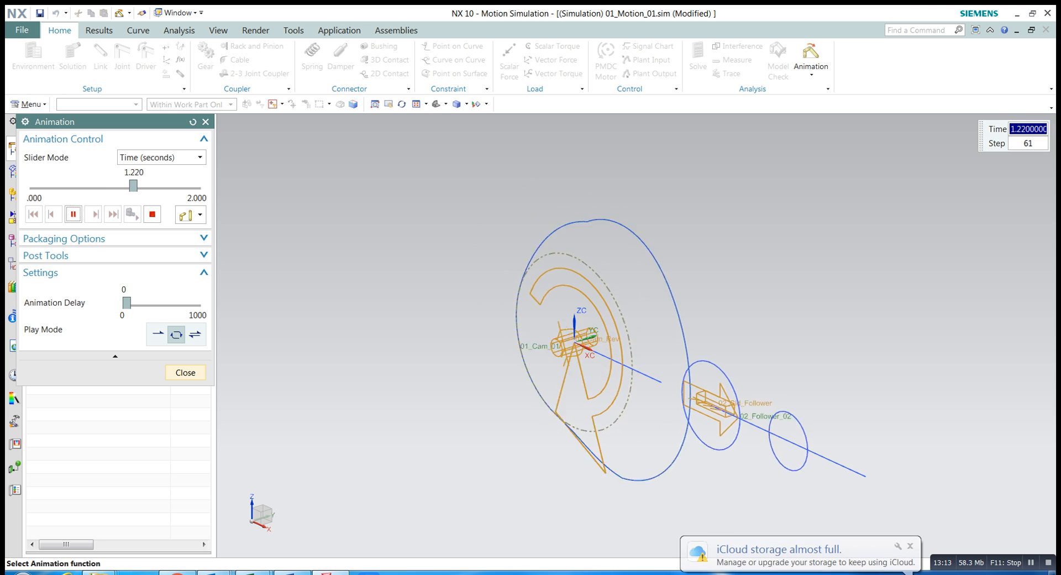
{"action": "key", "text": "Escape"}
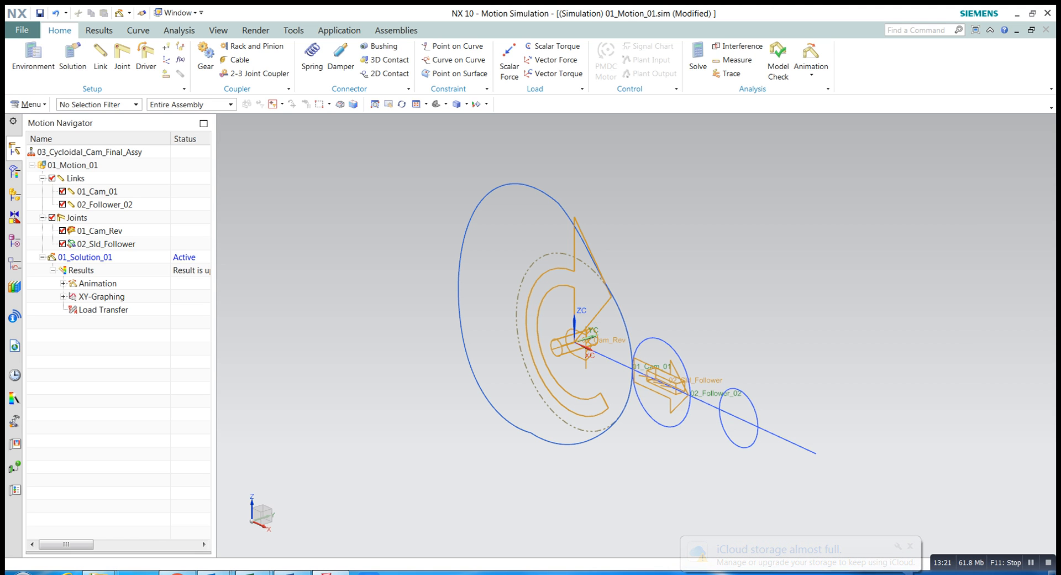
Step: Set the 01_Cam_Rev joint driver's initial velocity to 0.5 rev/sec and solve 01_Solution_01 again
{"action": "mouse_move", "coordinate": [253, 572]}
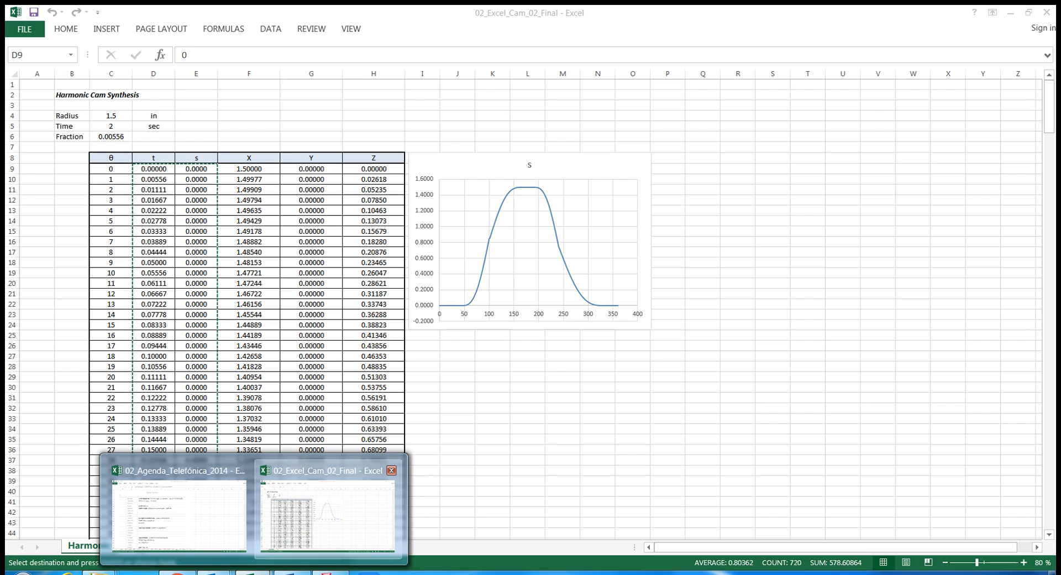
{"action": "left_click", "coordinate": [327, 515]}
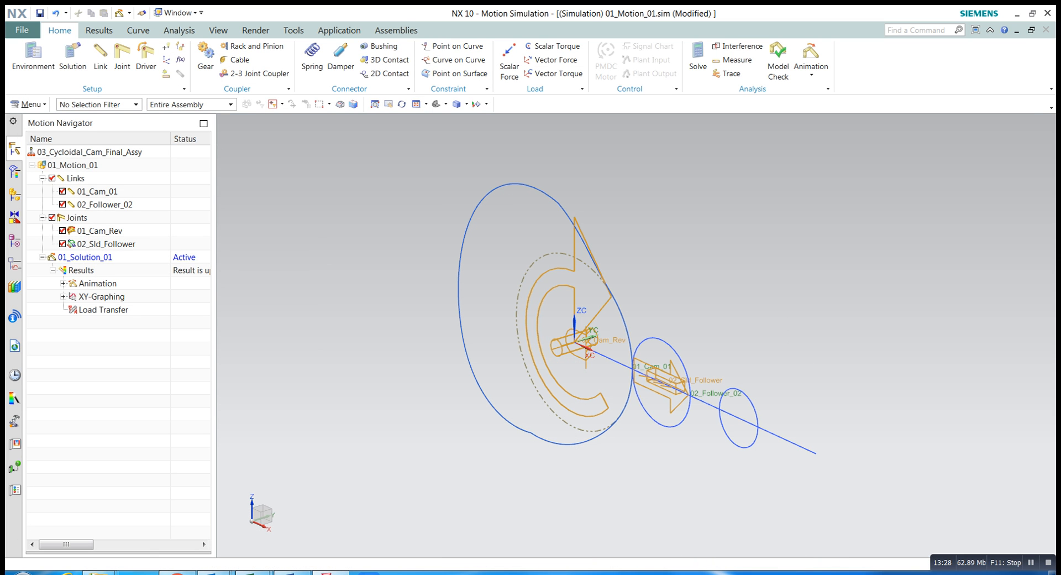
{"action": "left_click", "coordinate": [100, 231]}
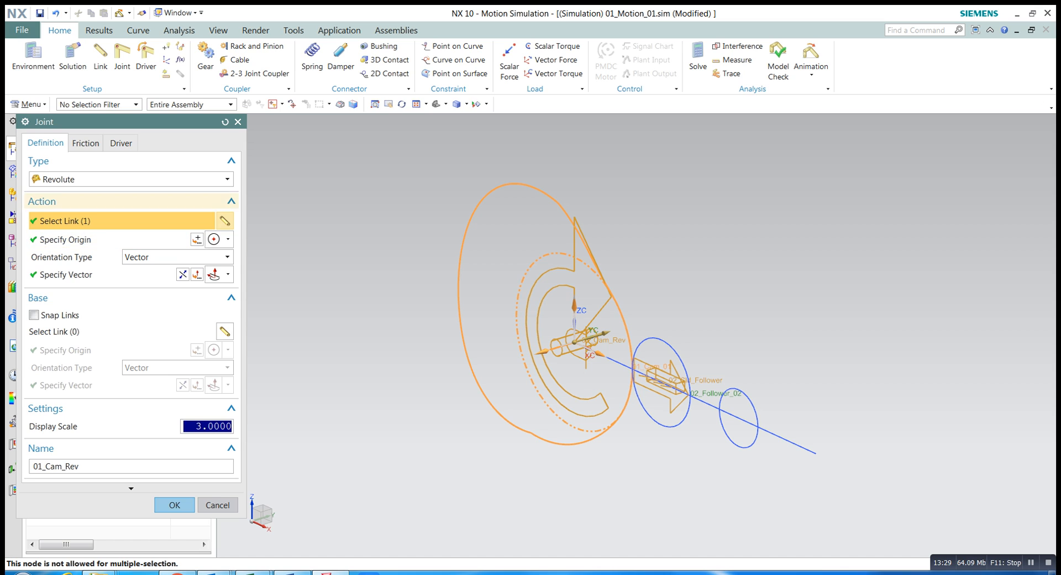
{"action": "left_click", "coordinate": [121, 142]}
{"action": "left_click", "coordinate": [218, 212]}
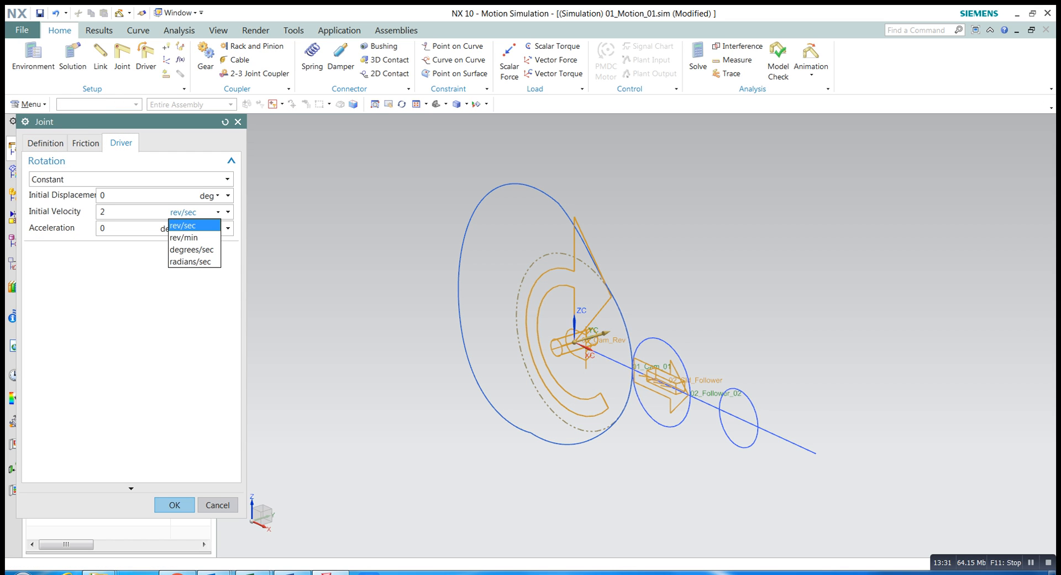
{"action": "left_click", "coordinate": [183, 226]}
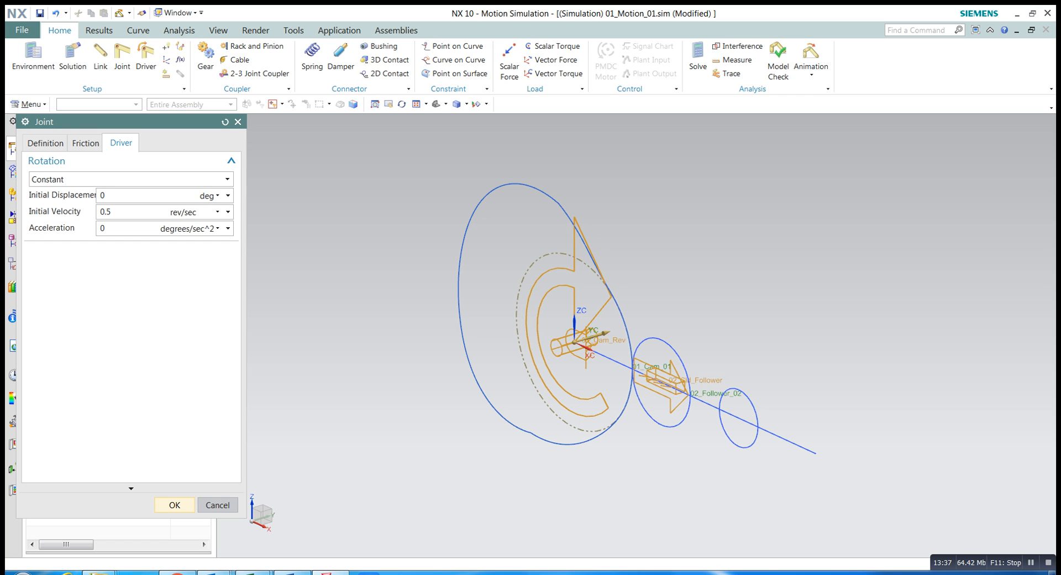
{"action": "key", "text": "Return"}
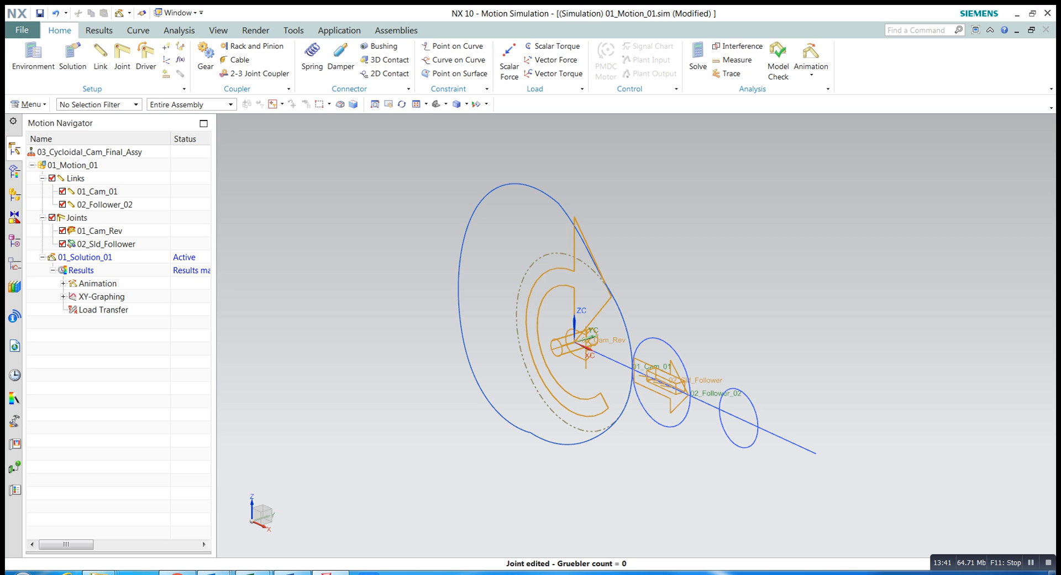
{"action": "right_click", "coordinate": [93, 257]}
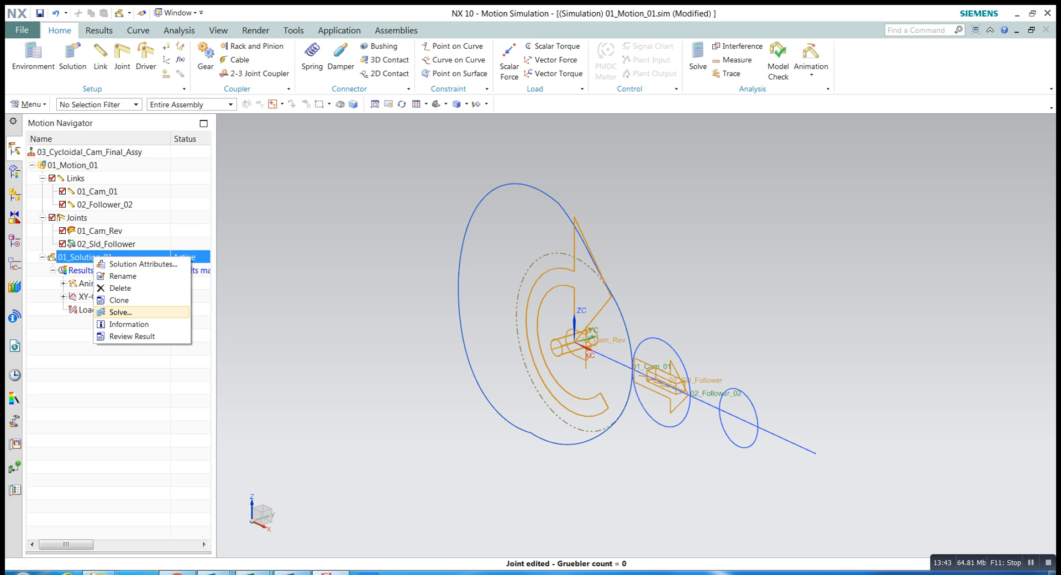
{"action": "left_click", "coordinate": [120, 311]}
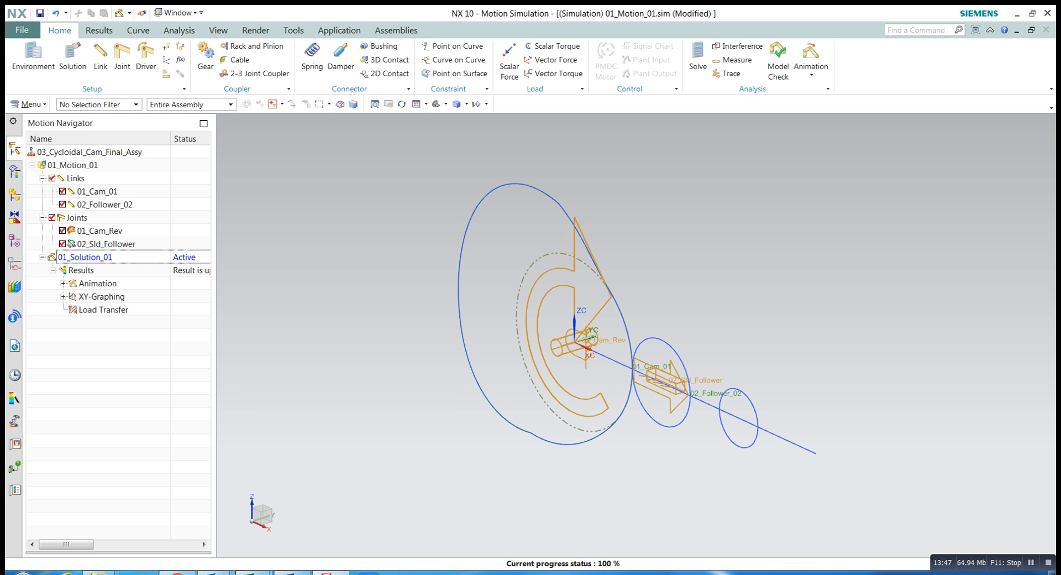
Step: Play the re-solved animation, examine the cam and follower contact in the Front view, and close it
{"action": "left_click", "coordinate": [810, 71]}
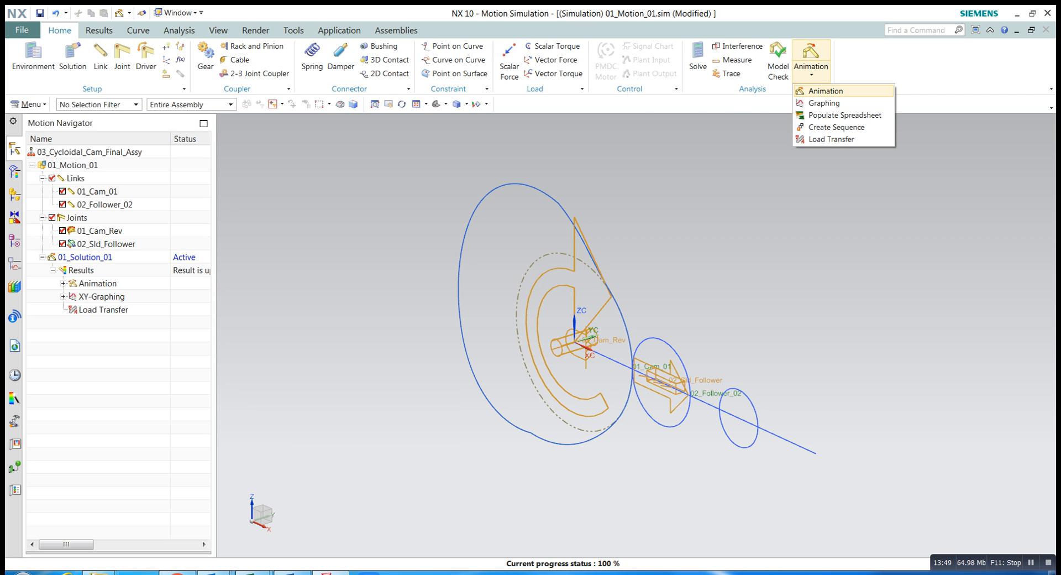
{"action": "left_click", "coordinate": [826, 91]}
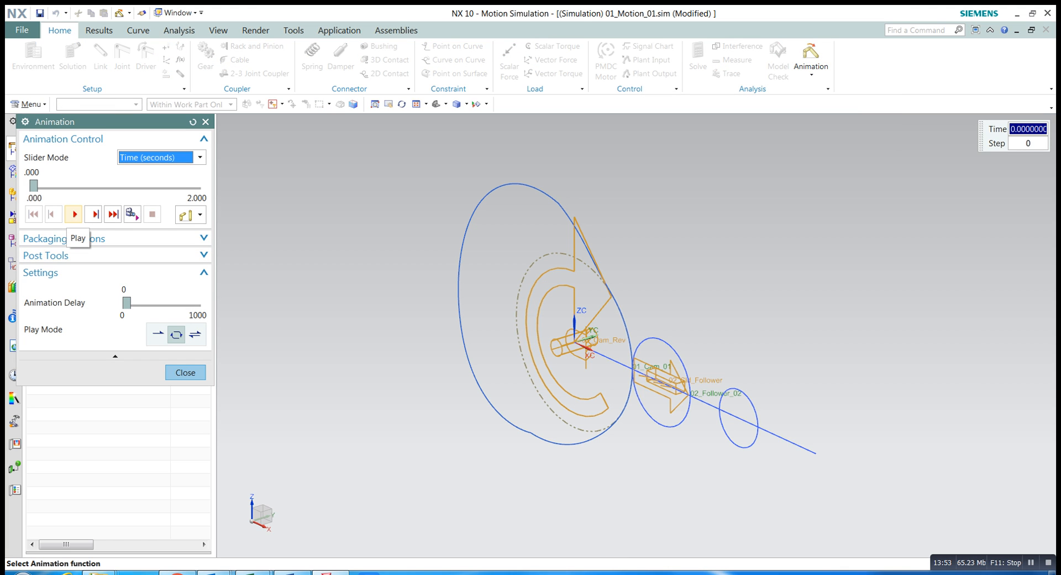
{"action": "left_click", "coordinate": [75, 214]}
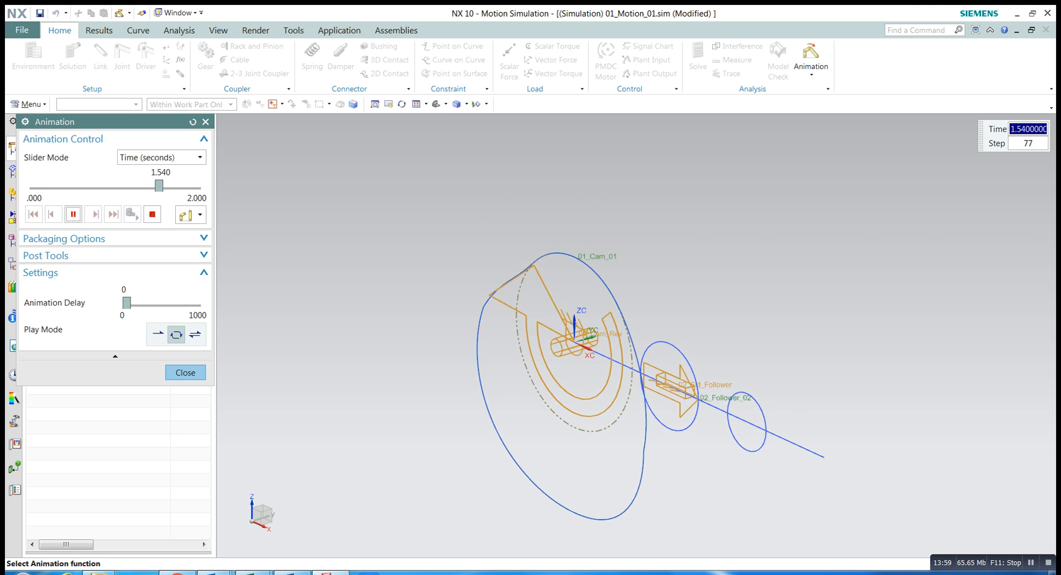
{"action": "mouse_move", "coordinate": [254, 573]}
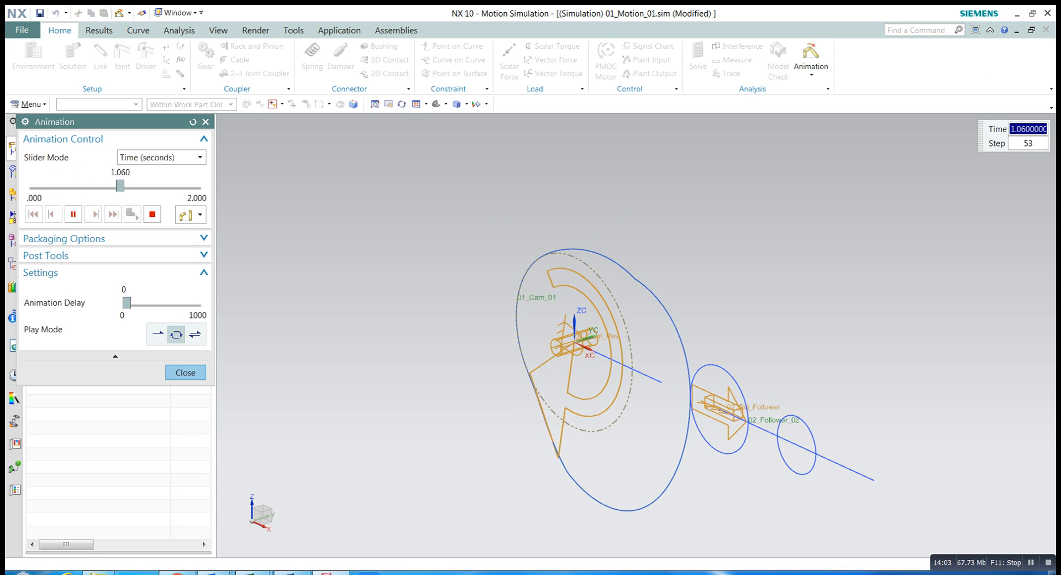
{"action": "left_click", "coordinate": [218, 30]}
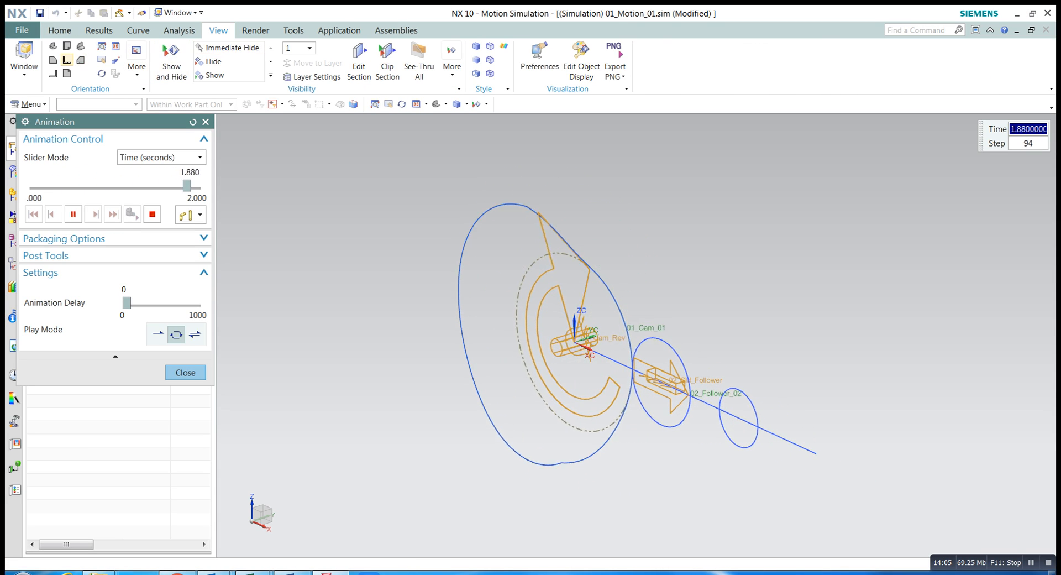
{"action": "left_click", "coordinate": [67, 59]}
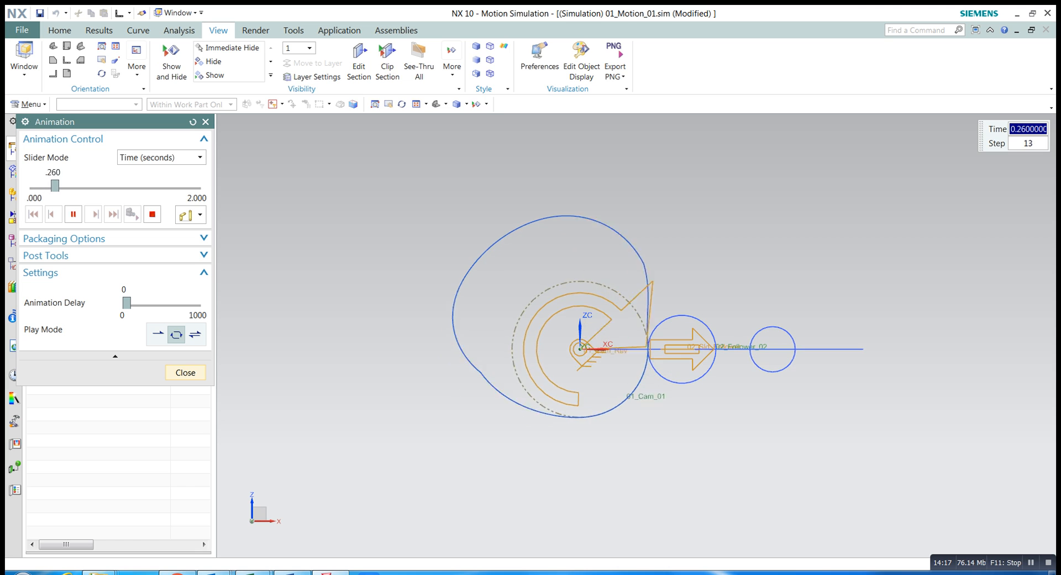
{"action": "key", "text": "Escape"}
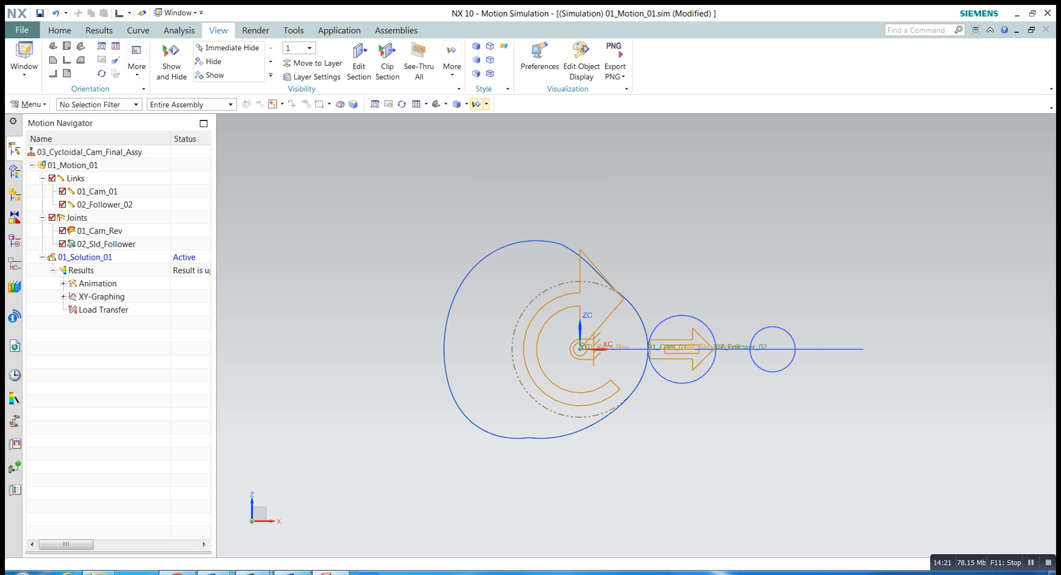
Step: Show all solid bodies of the cam and follower assembly
{"action": "left_click", "coordinate": [486, 104]}
{"action": "left_click", "coordinate": [509, 114]}
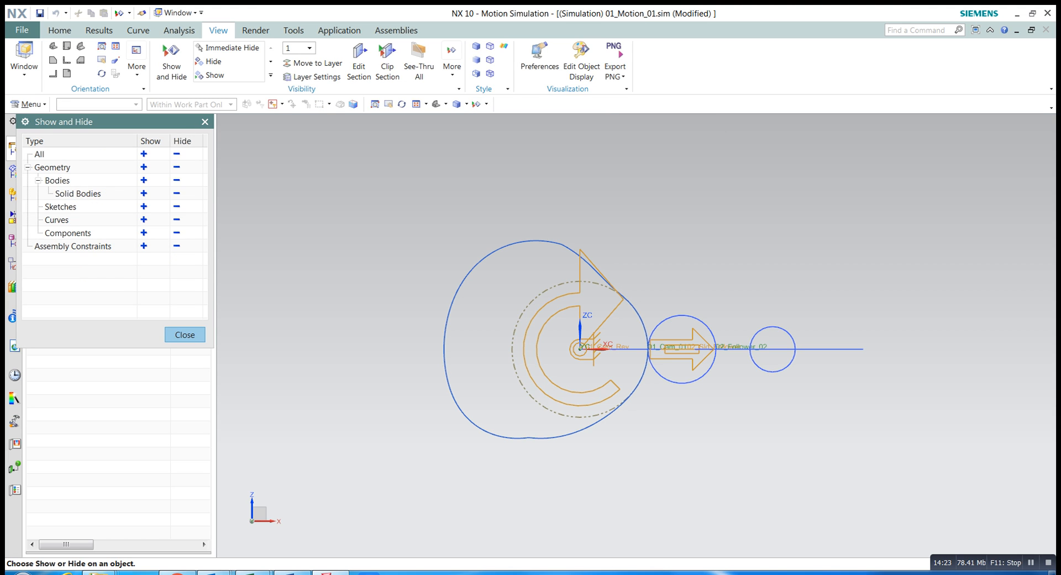
{"action": "left_click", "coordinate": [144, 193]}
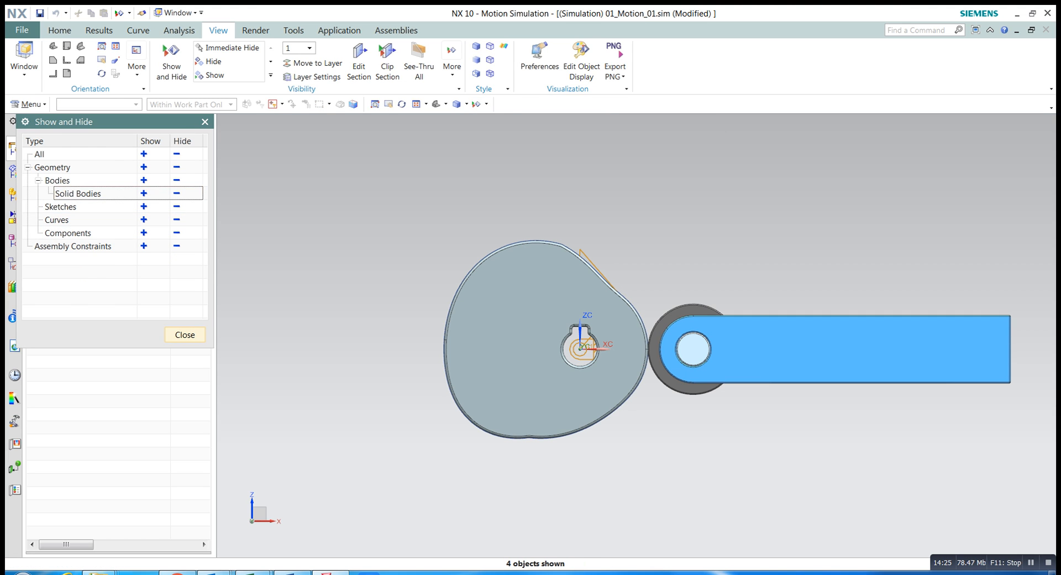
{"action": "left_click", "coordinate": [184, 335]}
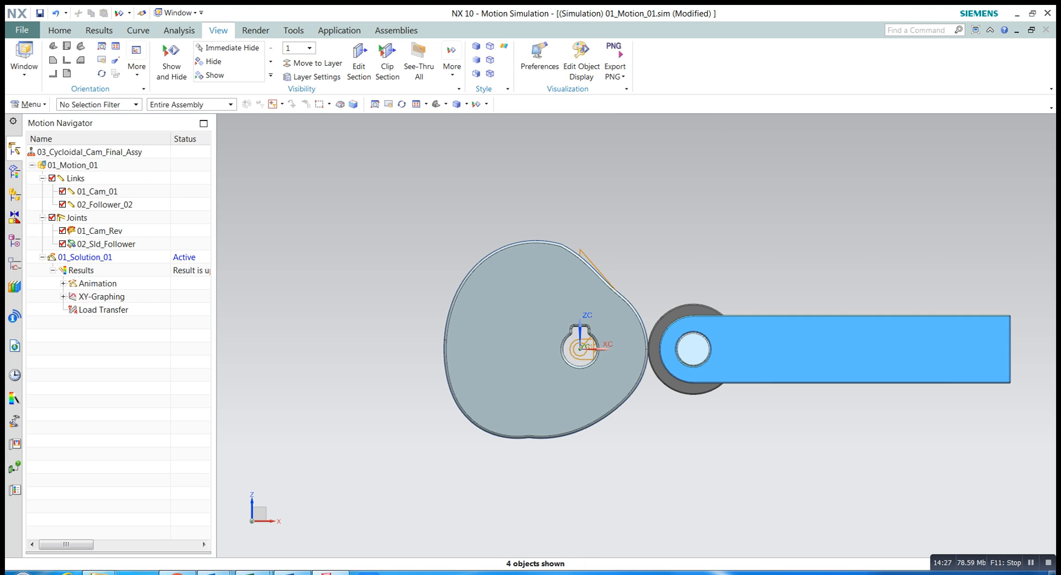
Step: Add the cam's solid body to the 01_Cam_01 link and confirm the edit
{"action": "double_click", "coordinate": [97, 191]}
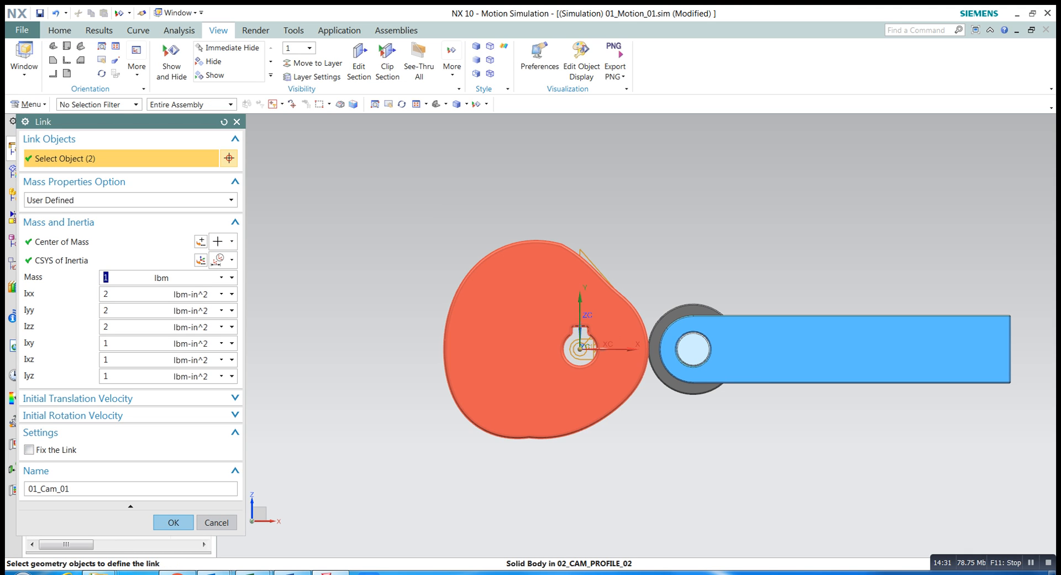
{"action": "left_click", "coordinate": [553, 342]}
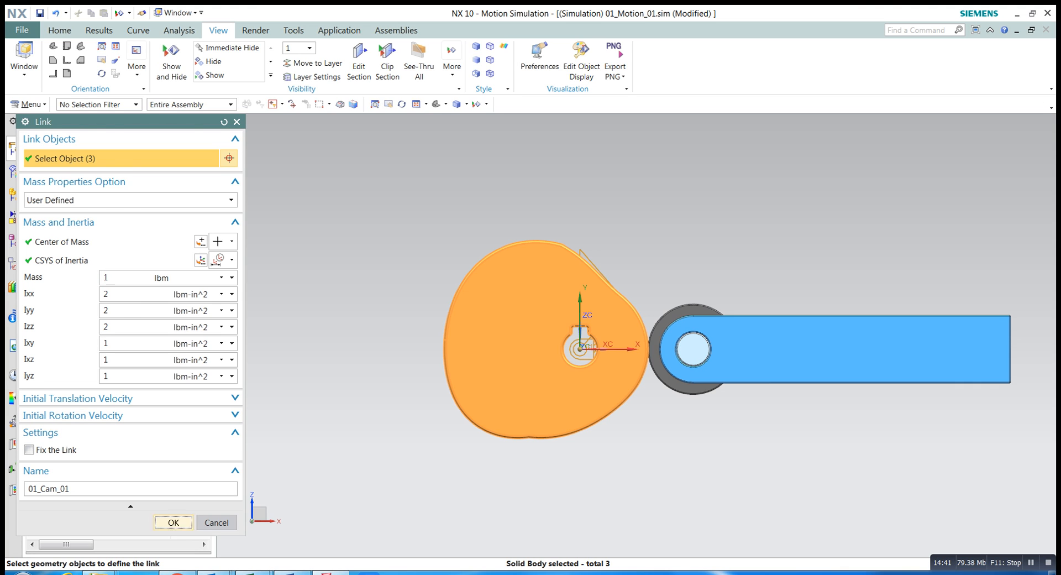
{"action": "left_click", "coordinate": [173, 522]}
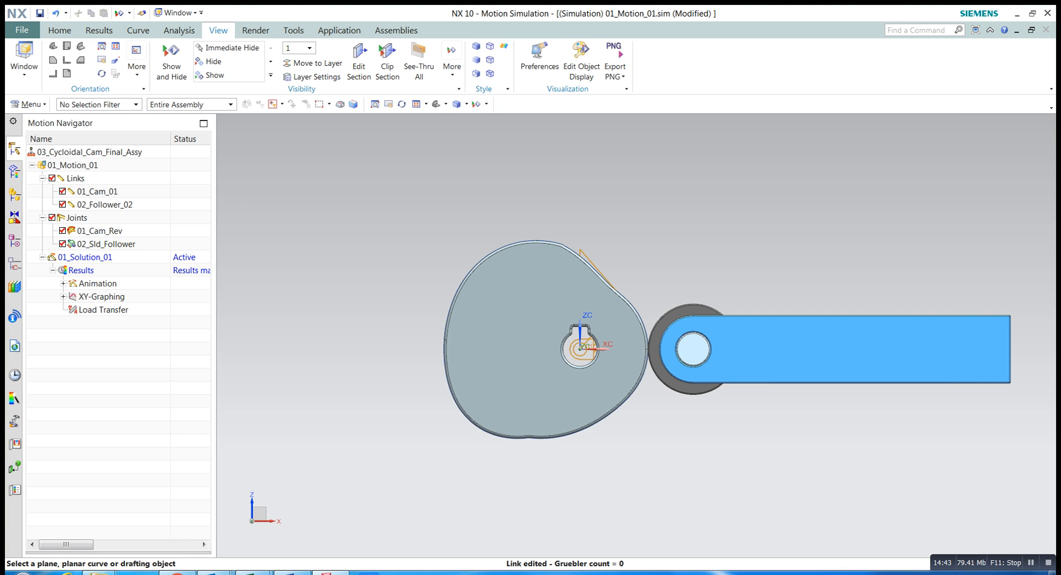
Step: Add the roller, follower arm and internal shaft solid bodies to the 02_Follower_02 link and confirm the edit
{"action": "double_click", "coordinate": [104, 205]}
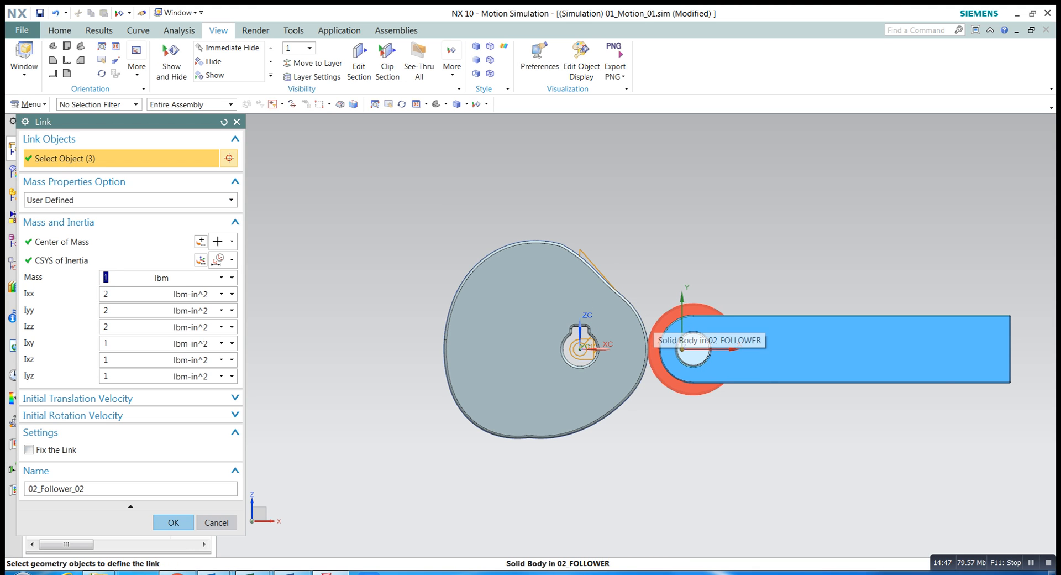
{"action": "left_click", "coordinate": [685, 310]}
{"action": "left_click", "coordinate": [724, 343]}
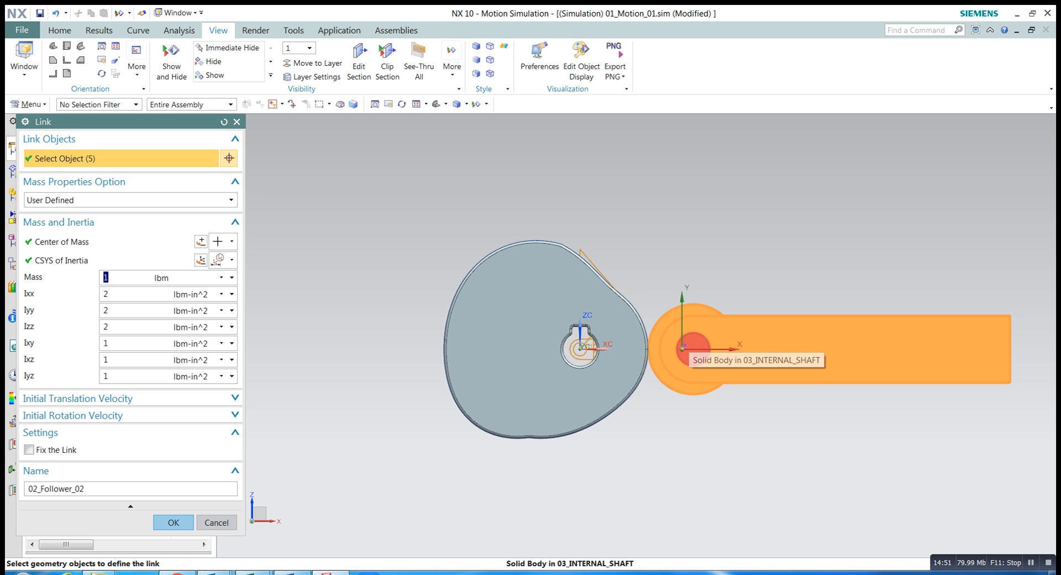
{"action": "left_click", "coordinate": [691, 349]}
{"action": "middle_click_drag", "start_coordinate": [691, 349], "coordinate": [614, 412]}
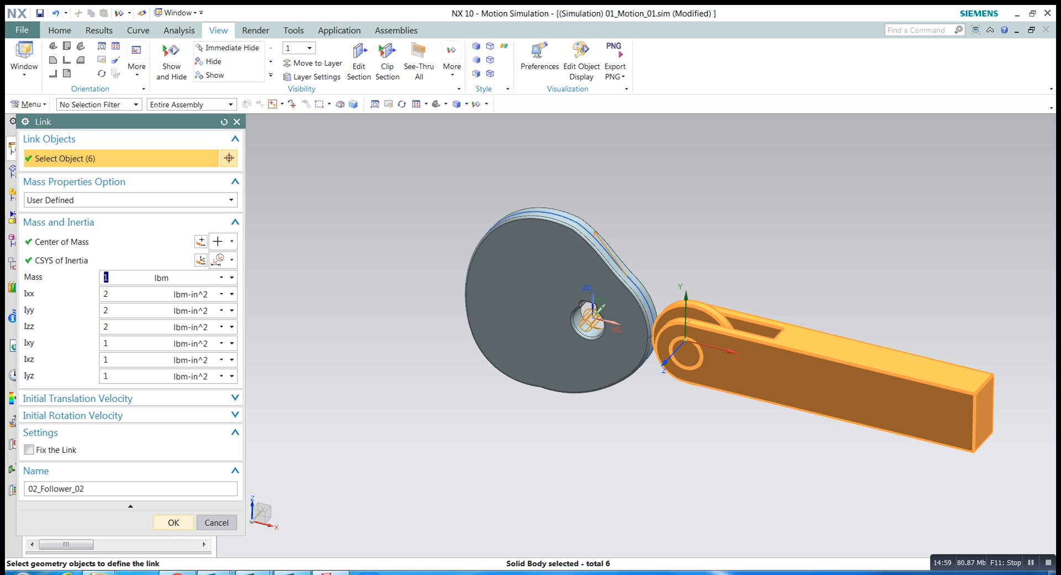
{"action": "left_click", "coordinate": [173, 522]}
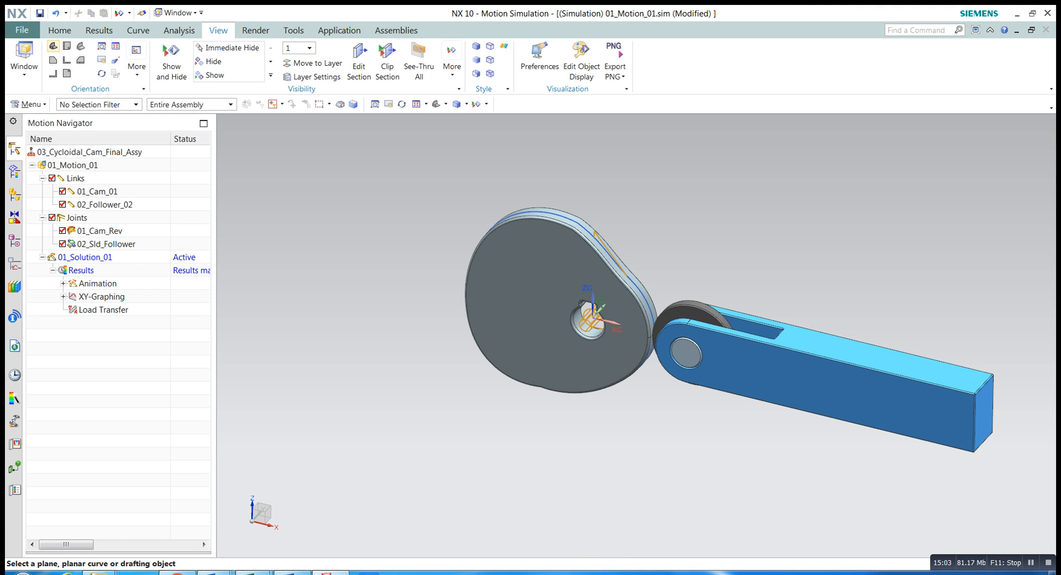
Step: Orient the model to the Front view and hide the curves
{"action": "left_click", "coordinate": [52, 45]}
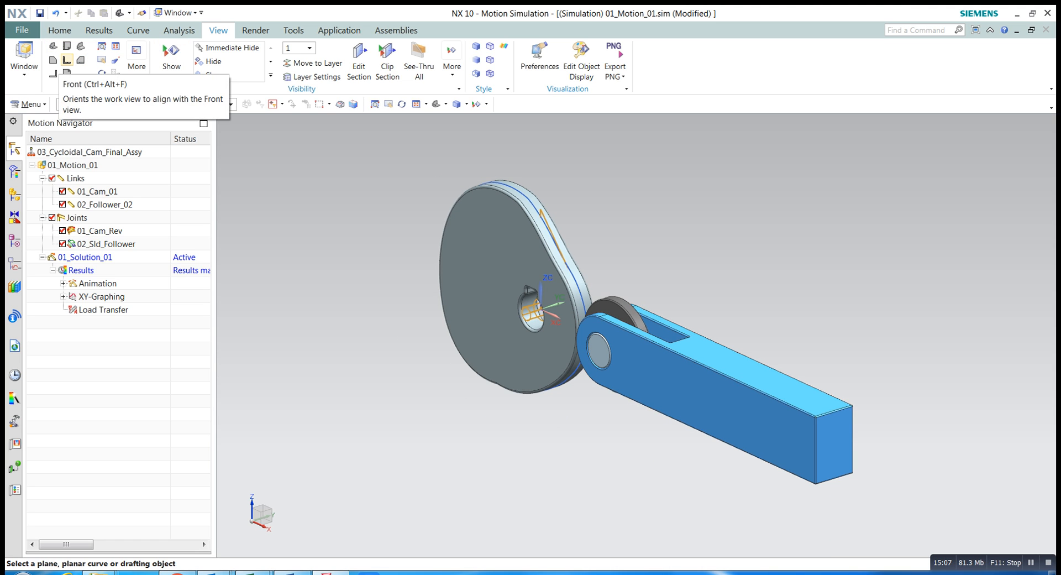
{"action": "left_click", "coordinate": [66, 60]}
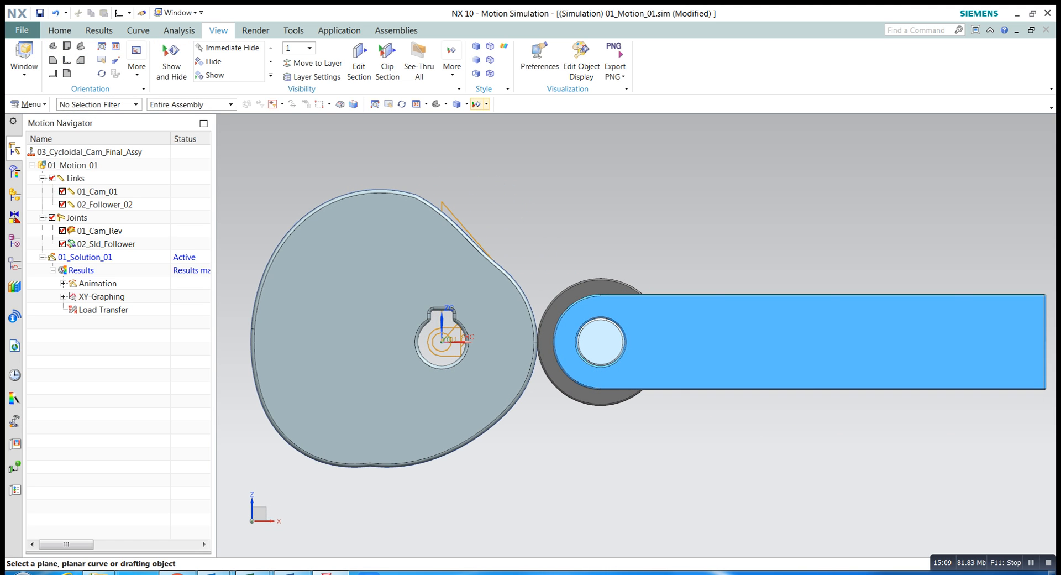
{"action": "left_click", "coordinate": [486, 104]}
{"action": "left_click", "coordinate": [511, 118]}
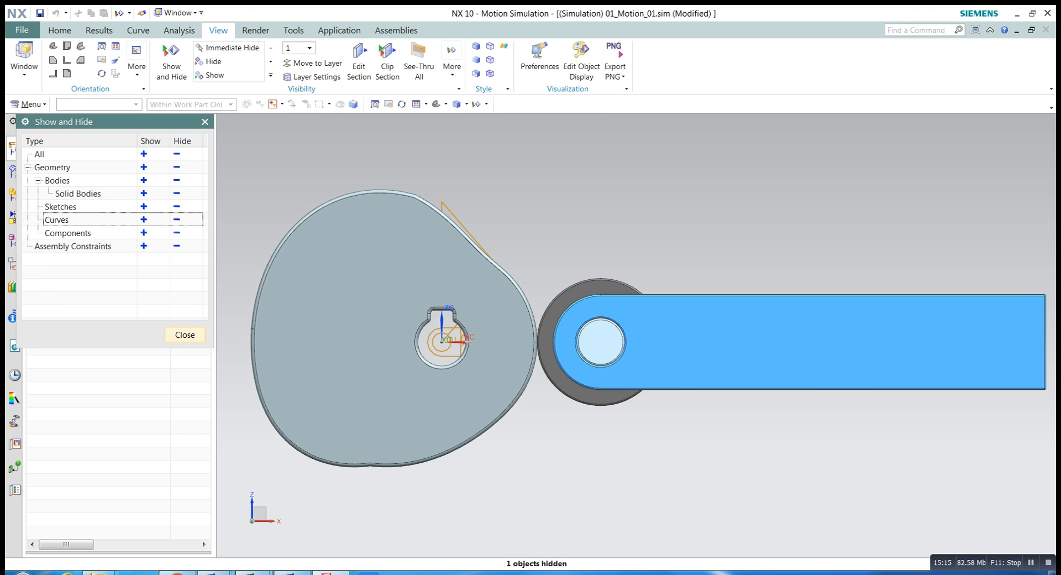
{"action": "left_click", "coordinate": [185, 334]}
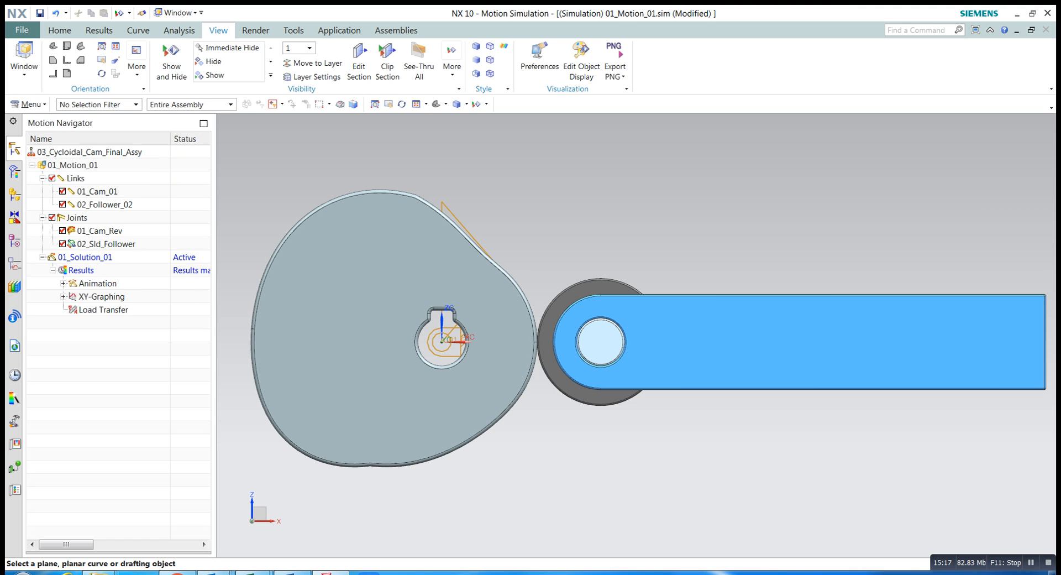
Step: Open the animation of 01_Solution_01 to examine the motion of the solid cam and follower
{"action": "left_click", "coordinate": [60, 30]}
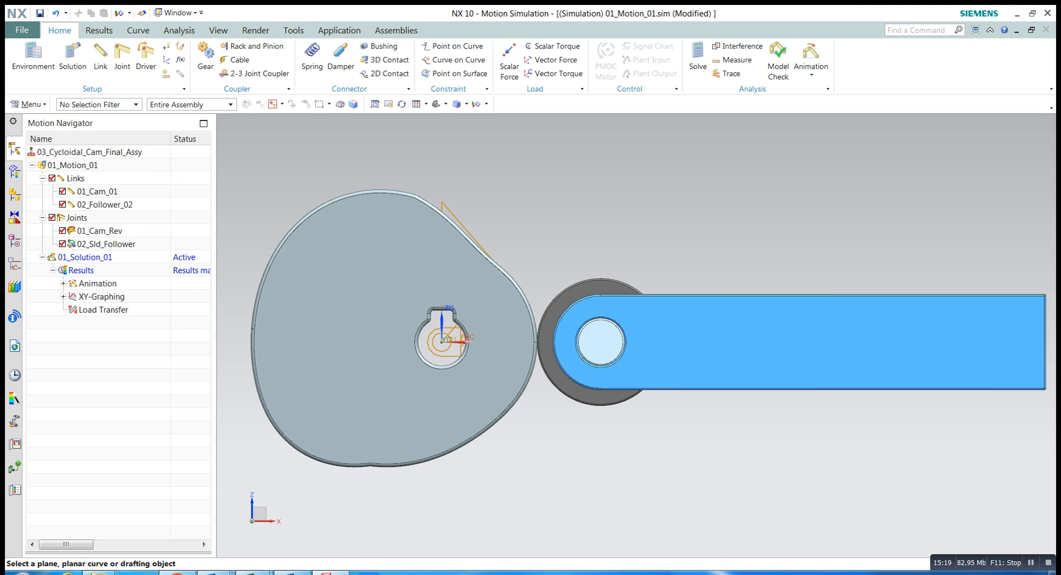
{"action": "left_click", "coordinate": [811, 74]}
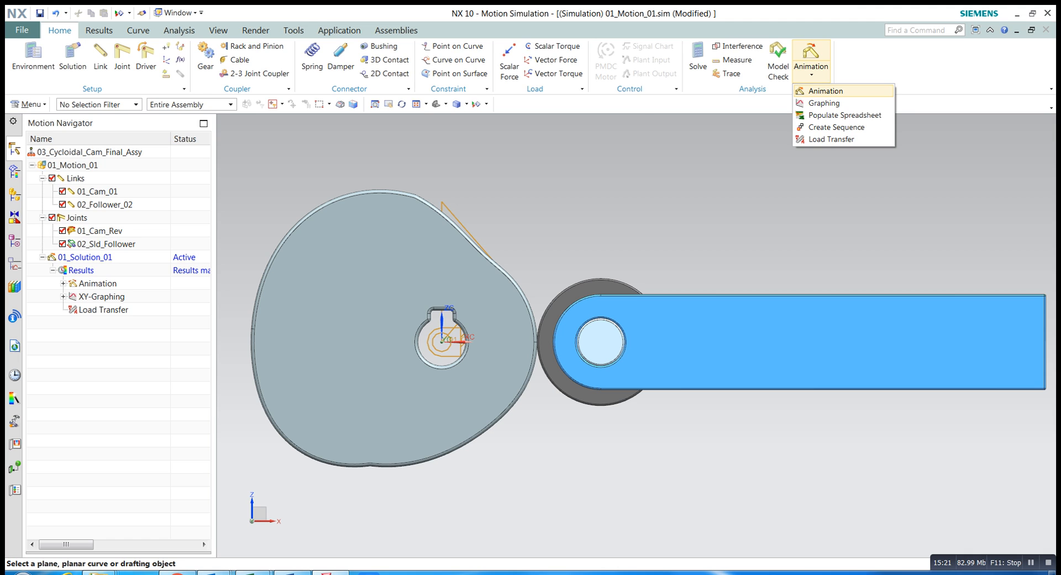
{"action": "left_click", "coordinate": [825, 91]}
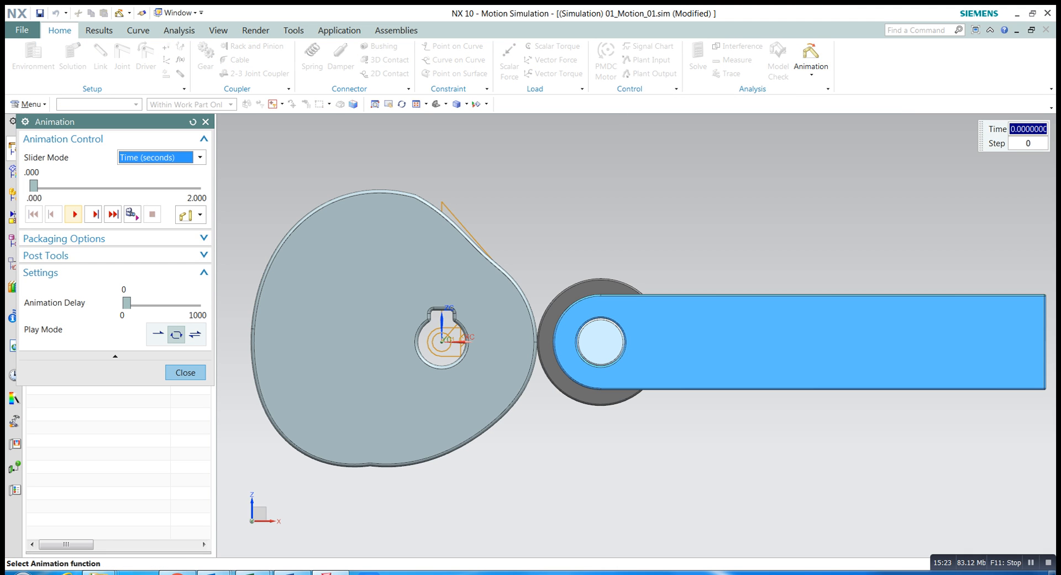